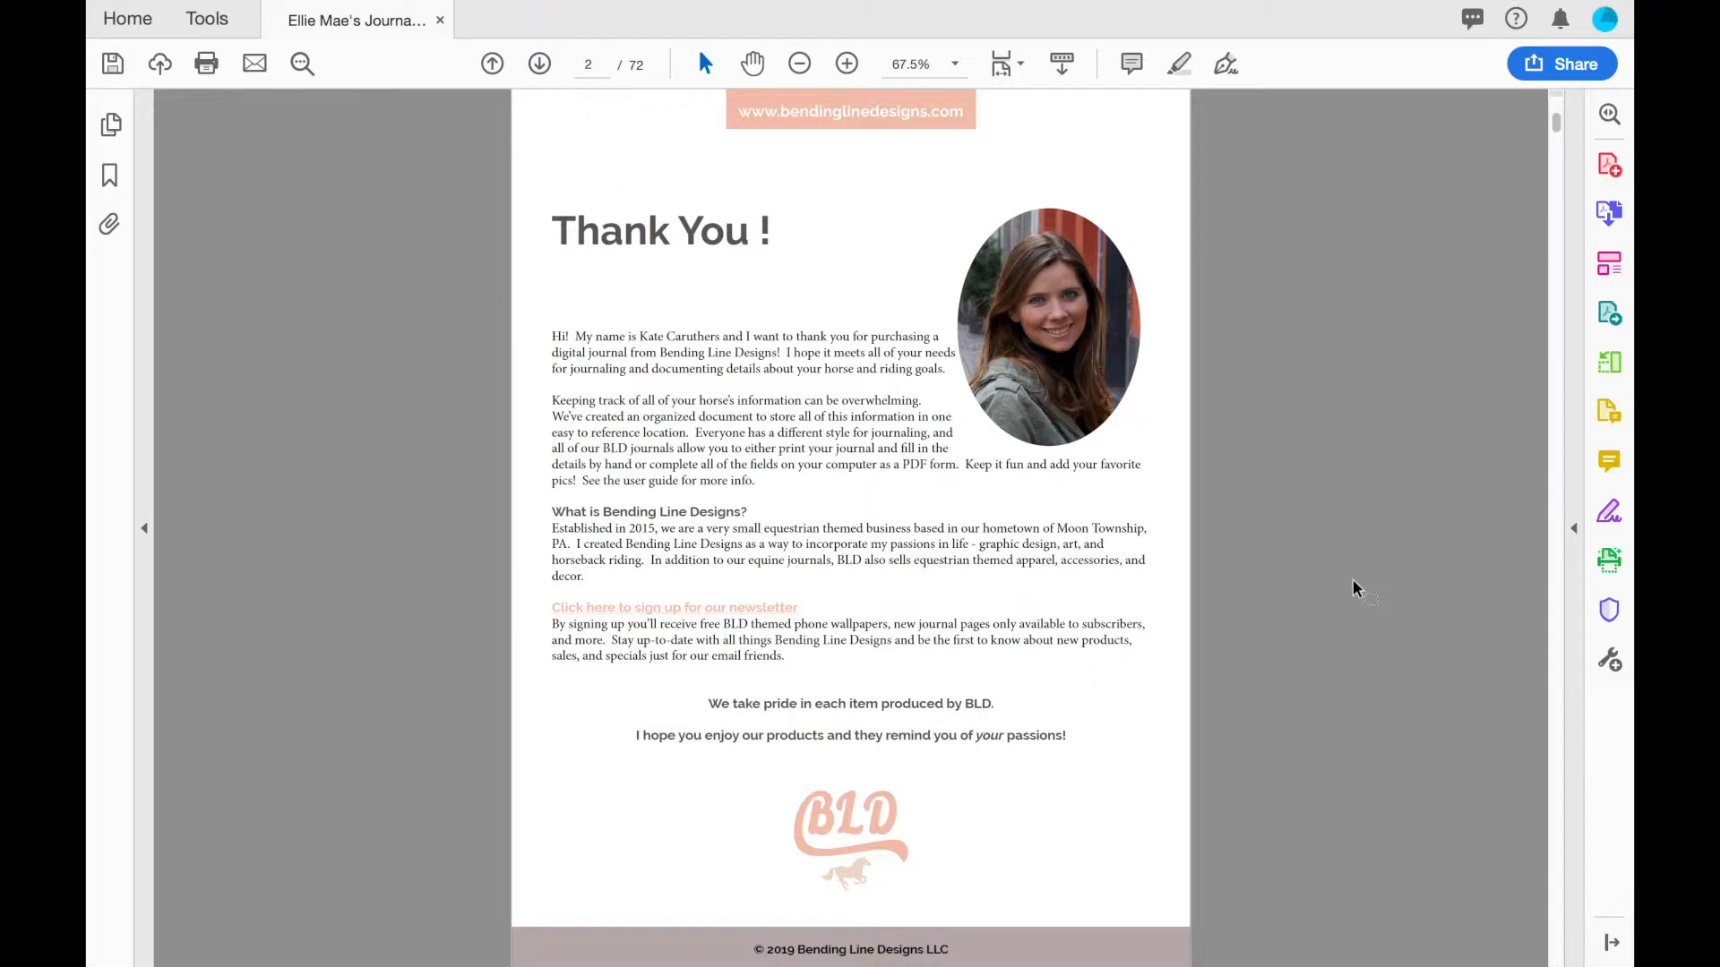
Step: Open the newsletter sign-up page linked on the Thank You page, view its form, and return to the journal in Adobe Acrobat
{"action": "left_click", "coordinate": [791, 610]}
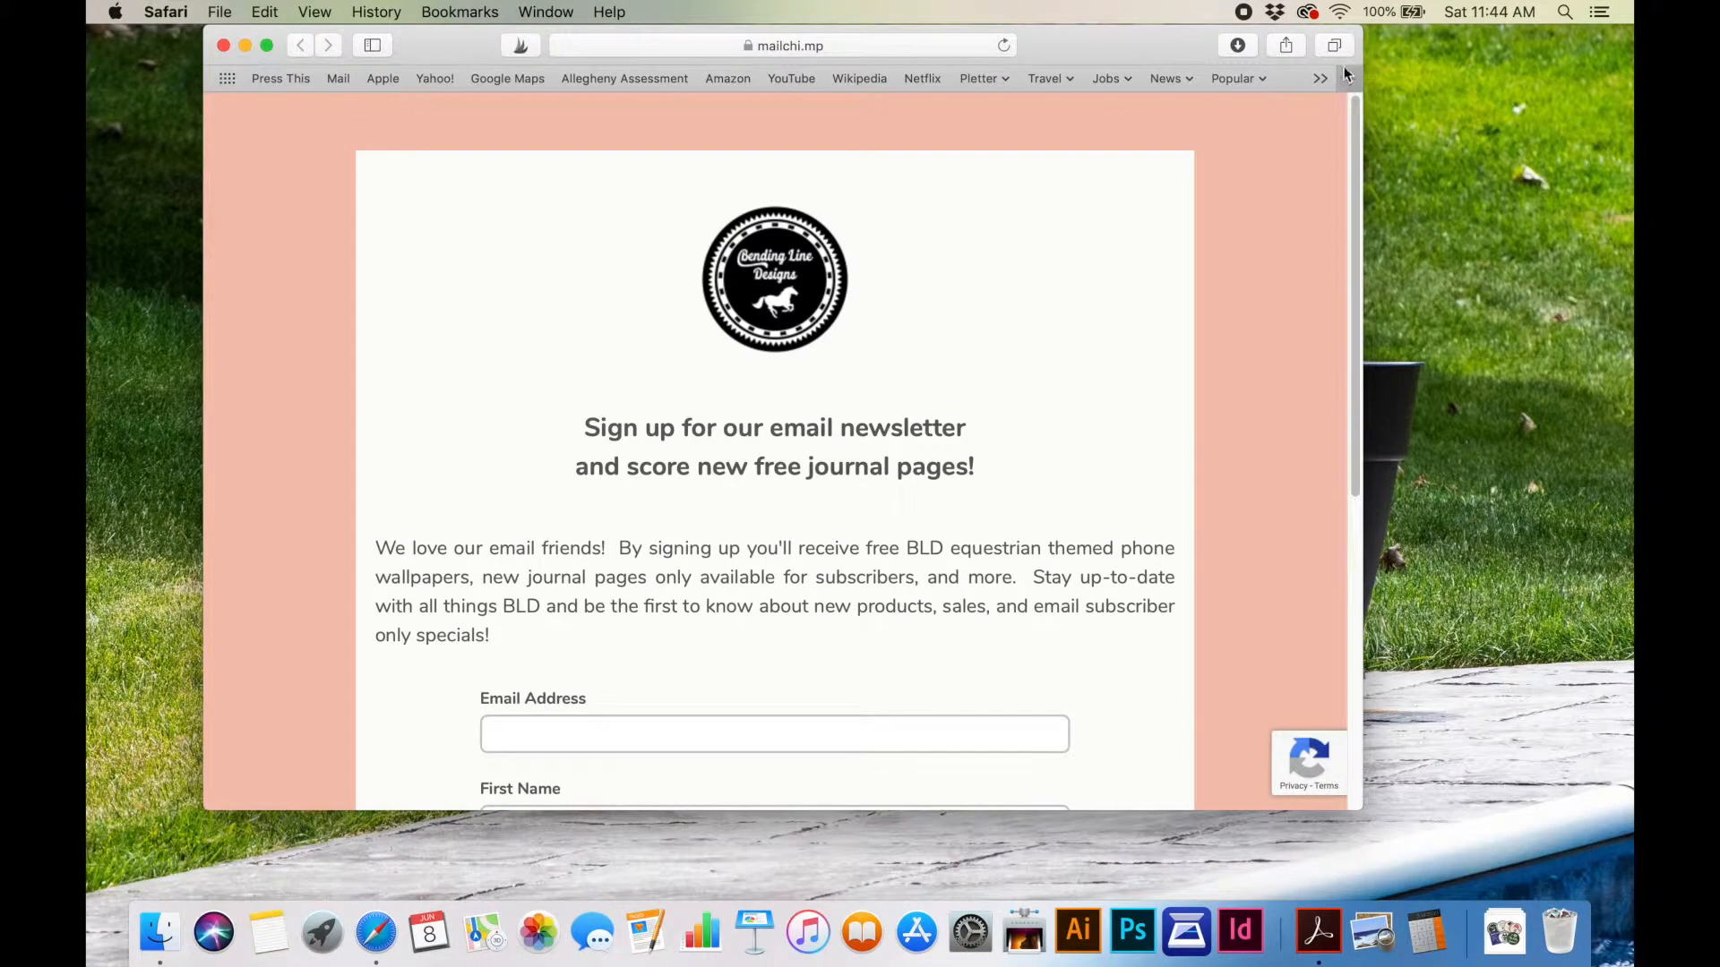
{"action": "left_click", "coordinate": [266, 45]}
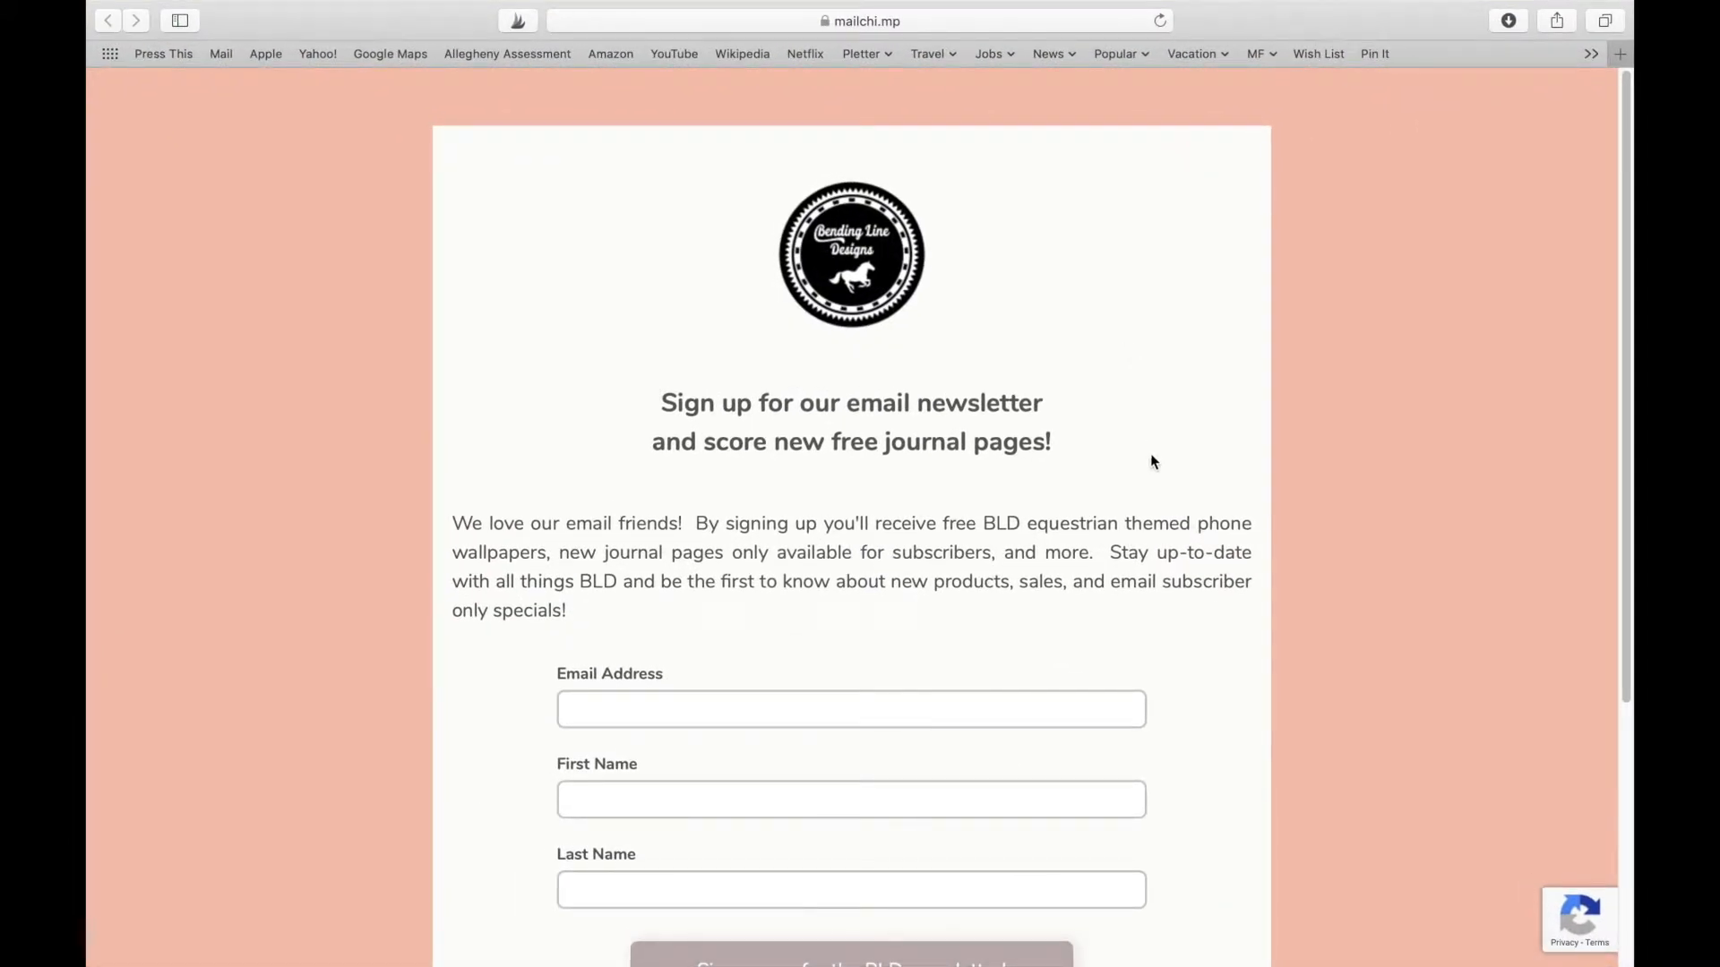
{"action": "scroll", "coordinate": [1150, 453], "scroll_direction": "down", "scroll_amount": 2}
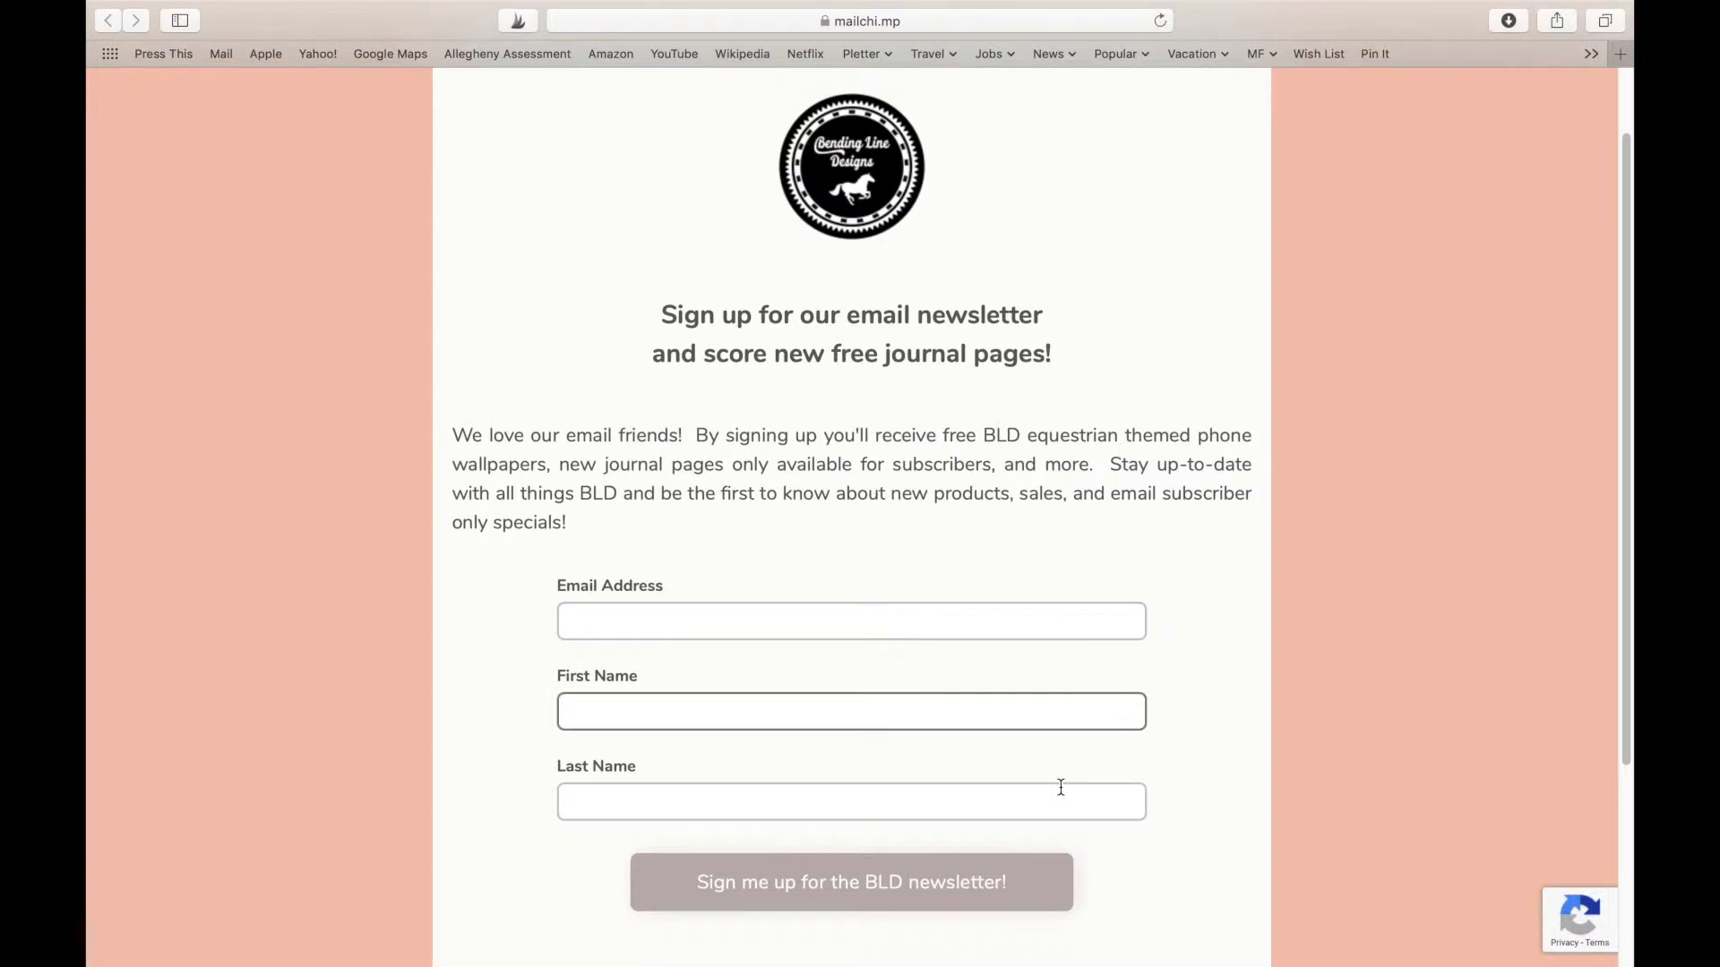
{"action": "mouse_move", "coordinate": [1075, 966]}
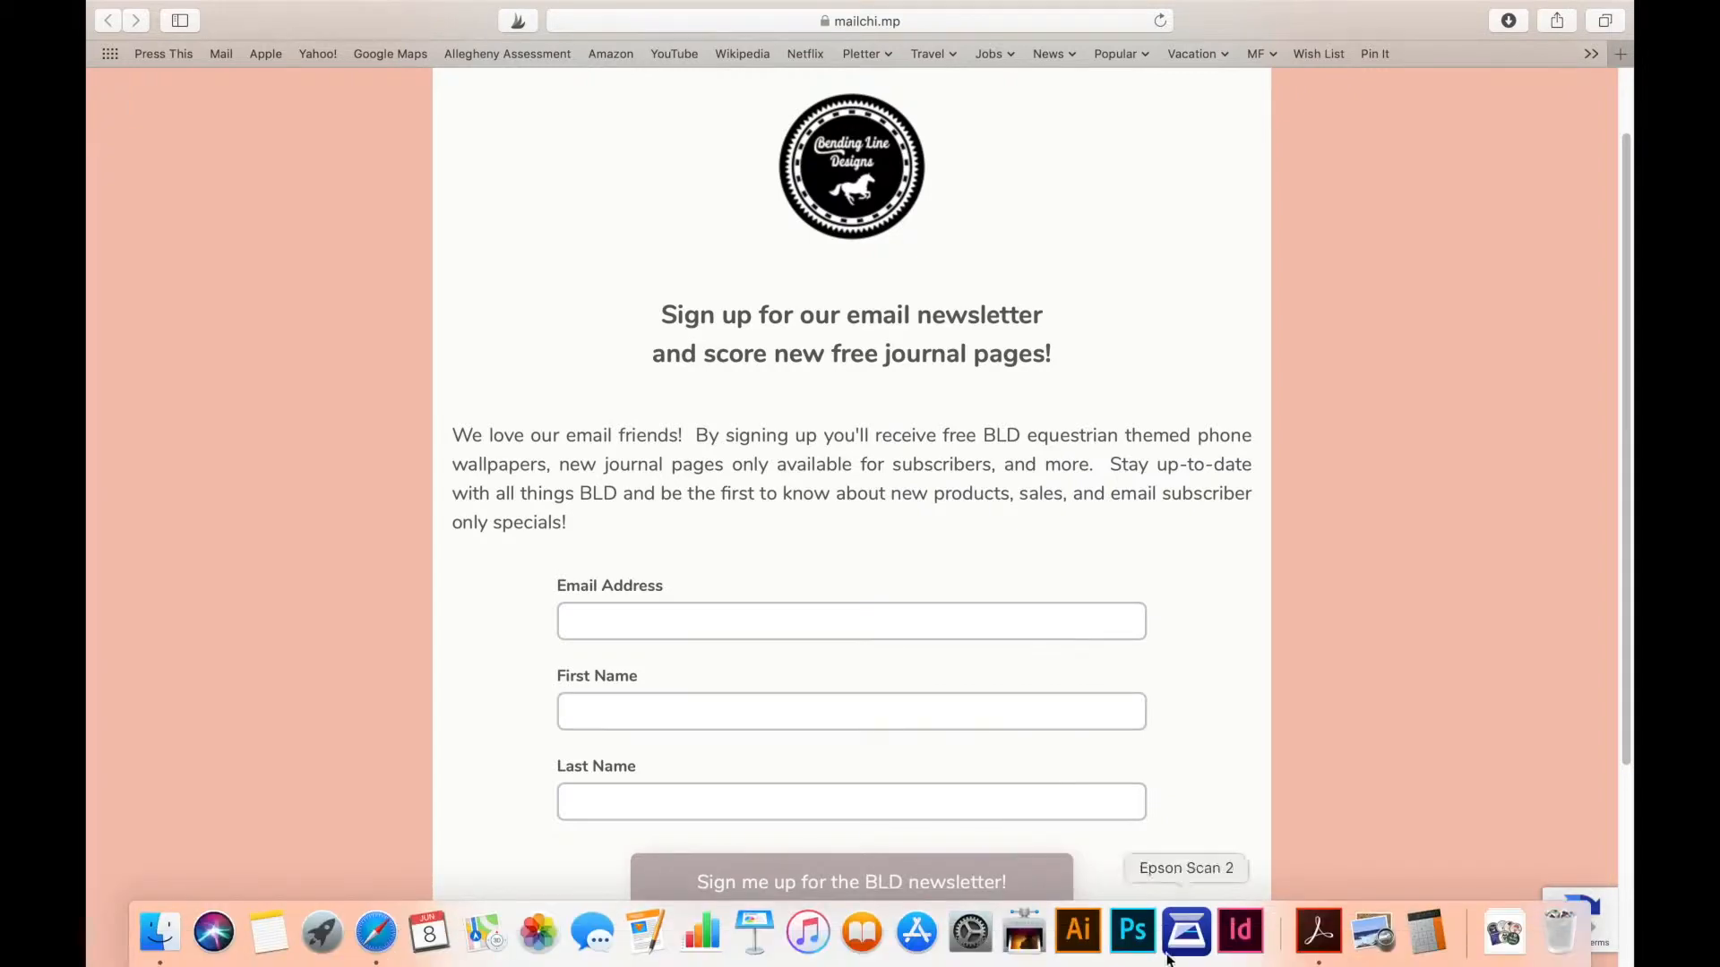
{"action": "left_click", "coordinate": [1326, 927]}
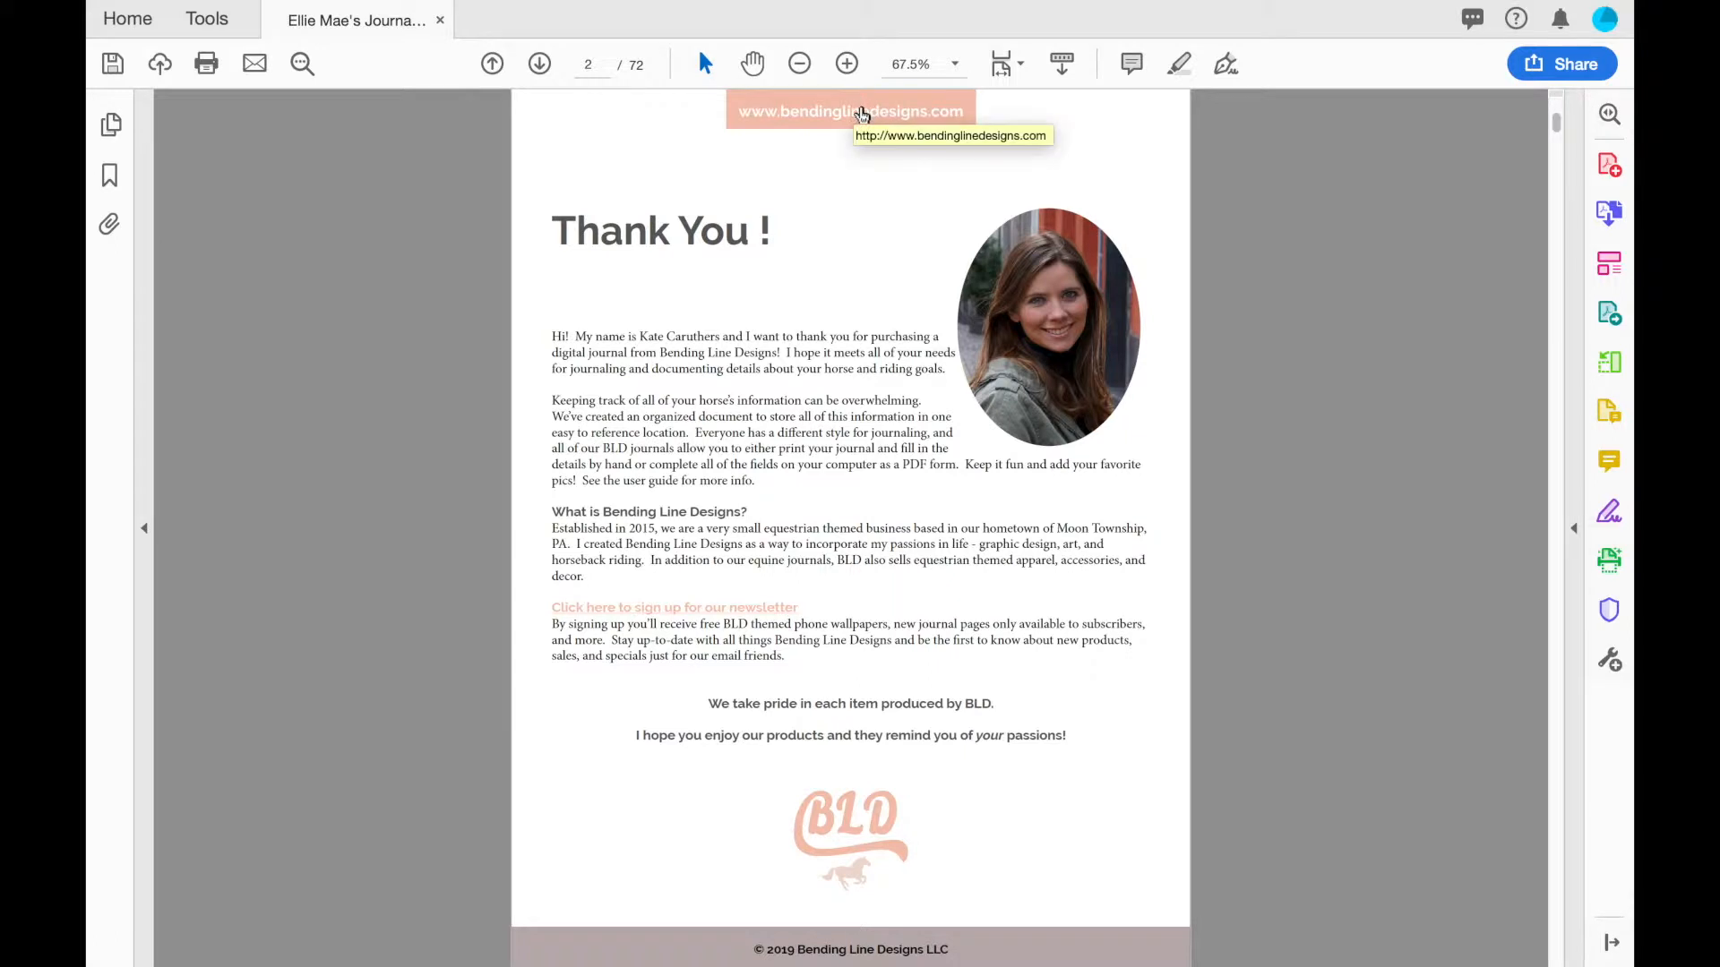
Step: Open the blog linked in the User Guide on page 3, look through the EQ Journal Tips article, and return to Adobe Acrobat
{"action": "left_click", "coordinate": [541, 65]}
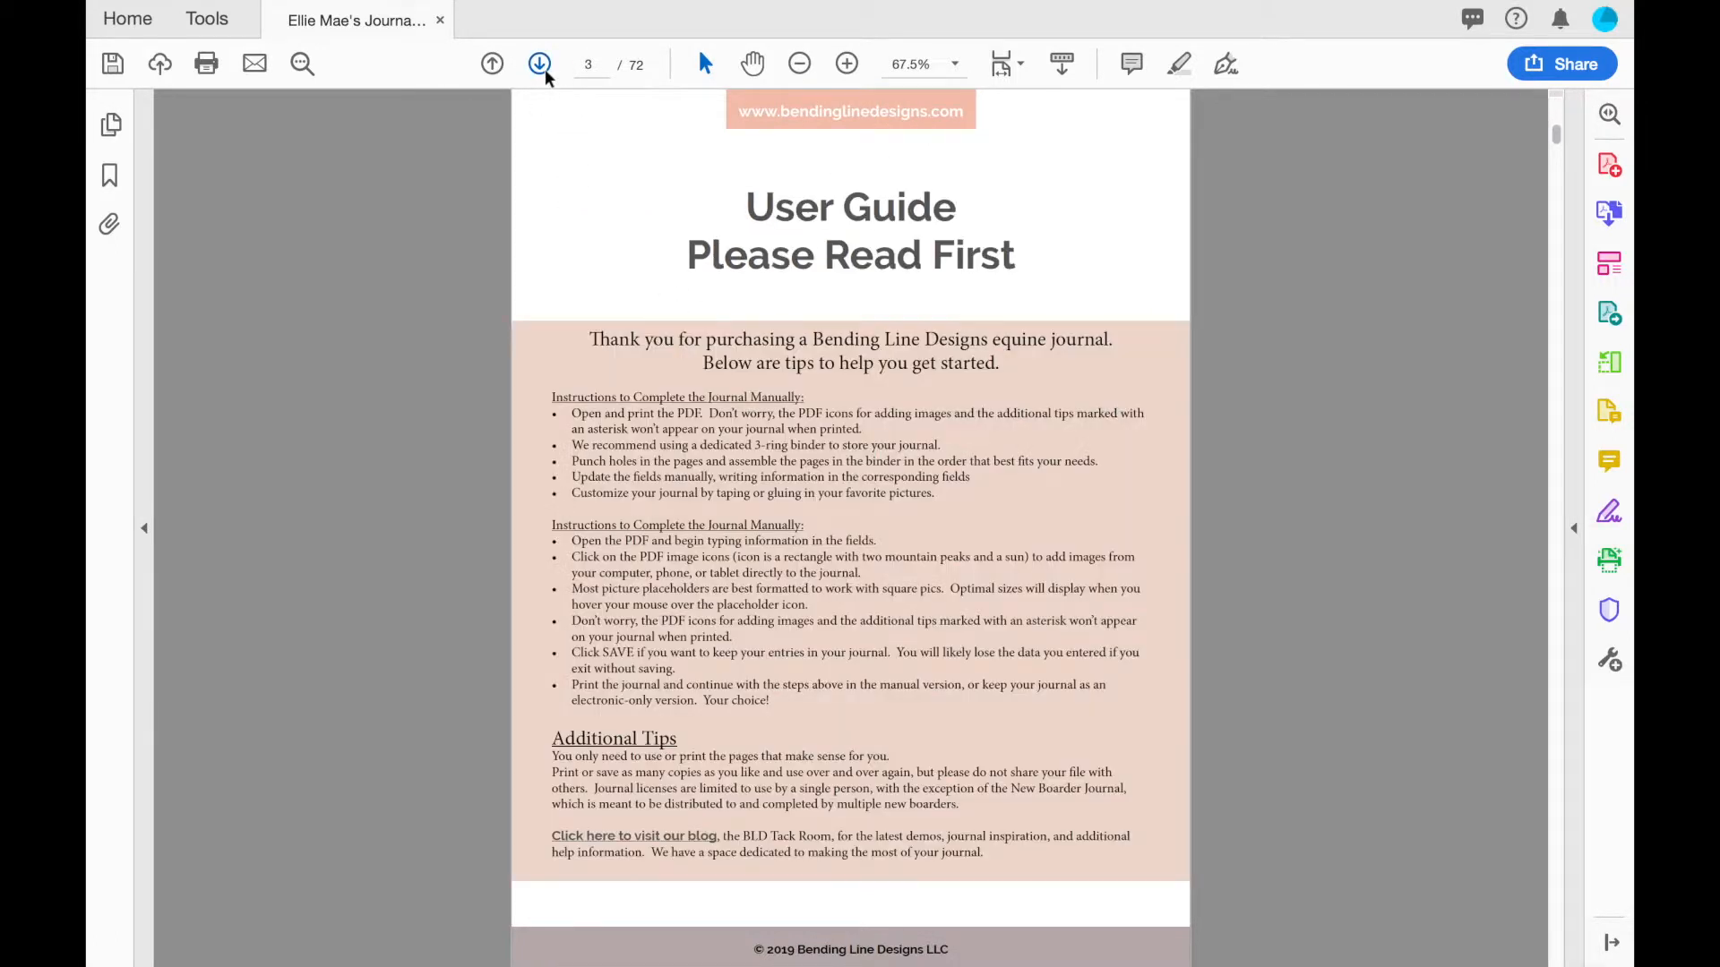
{"action": "left_click", "coordinate": [652, 839]}
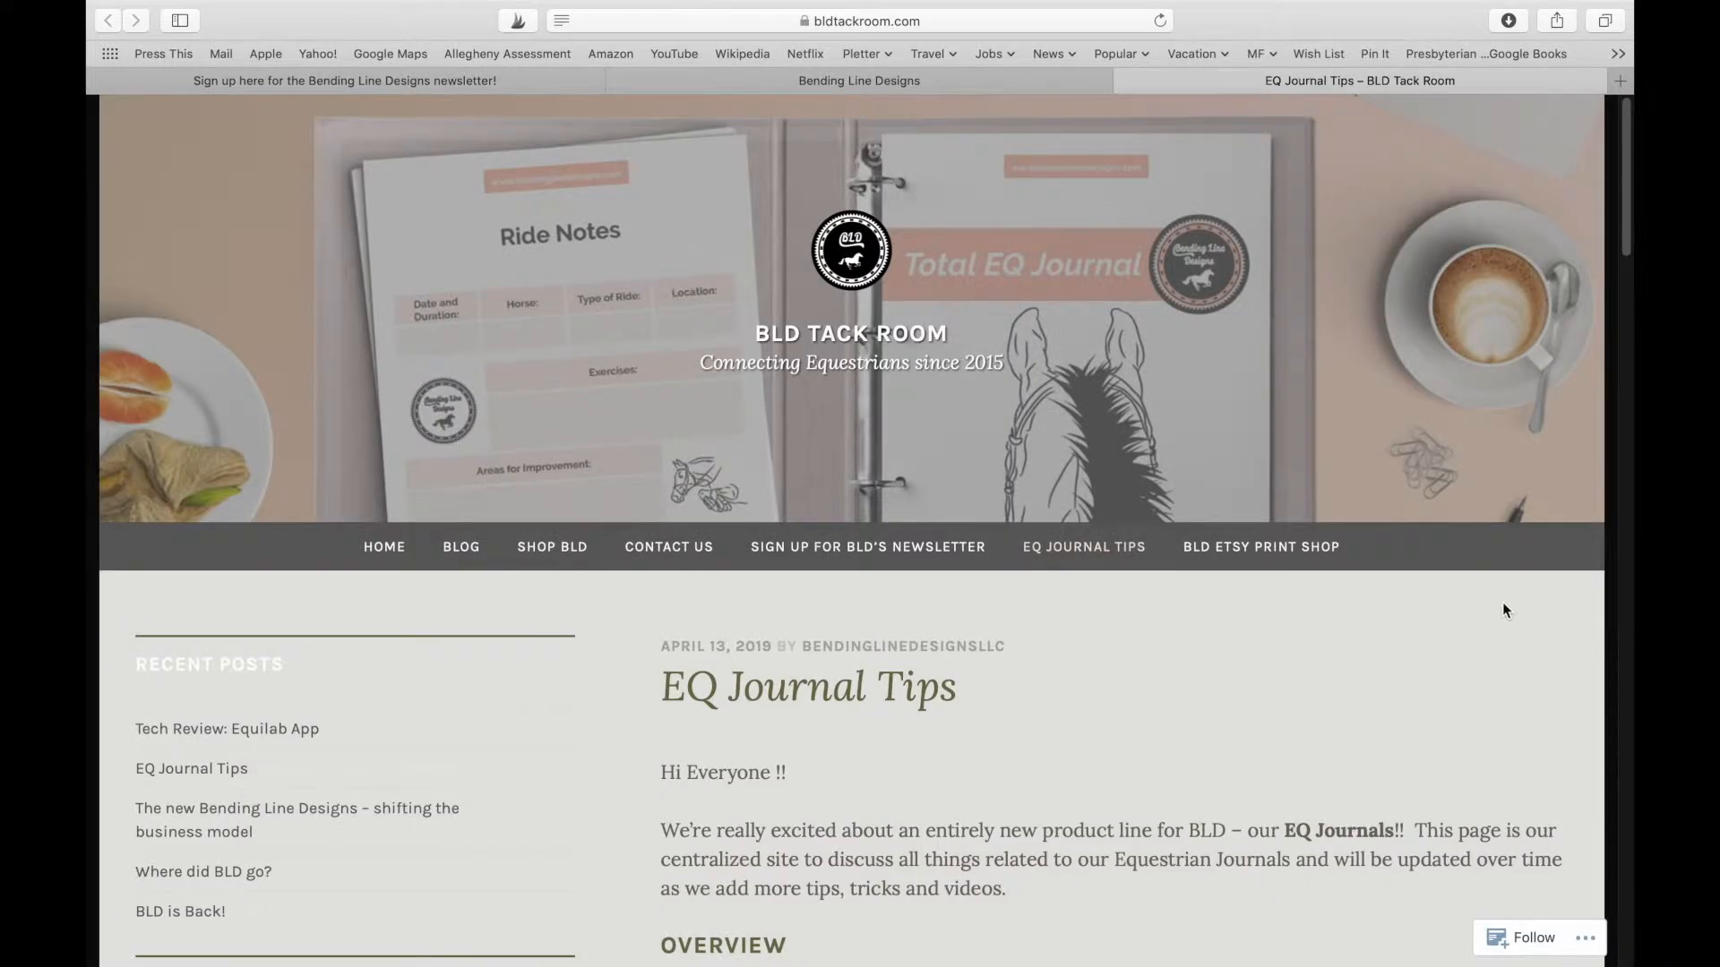
{"action": "scroll", "coordinate": [1469, 537], "scroll_direction": "down", "scroll_amount": 5}
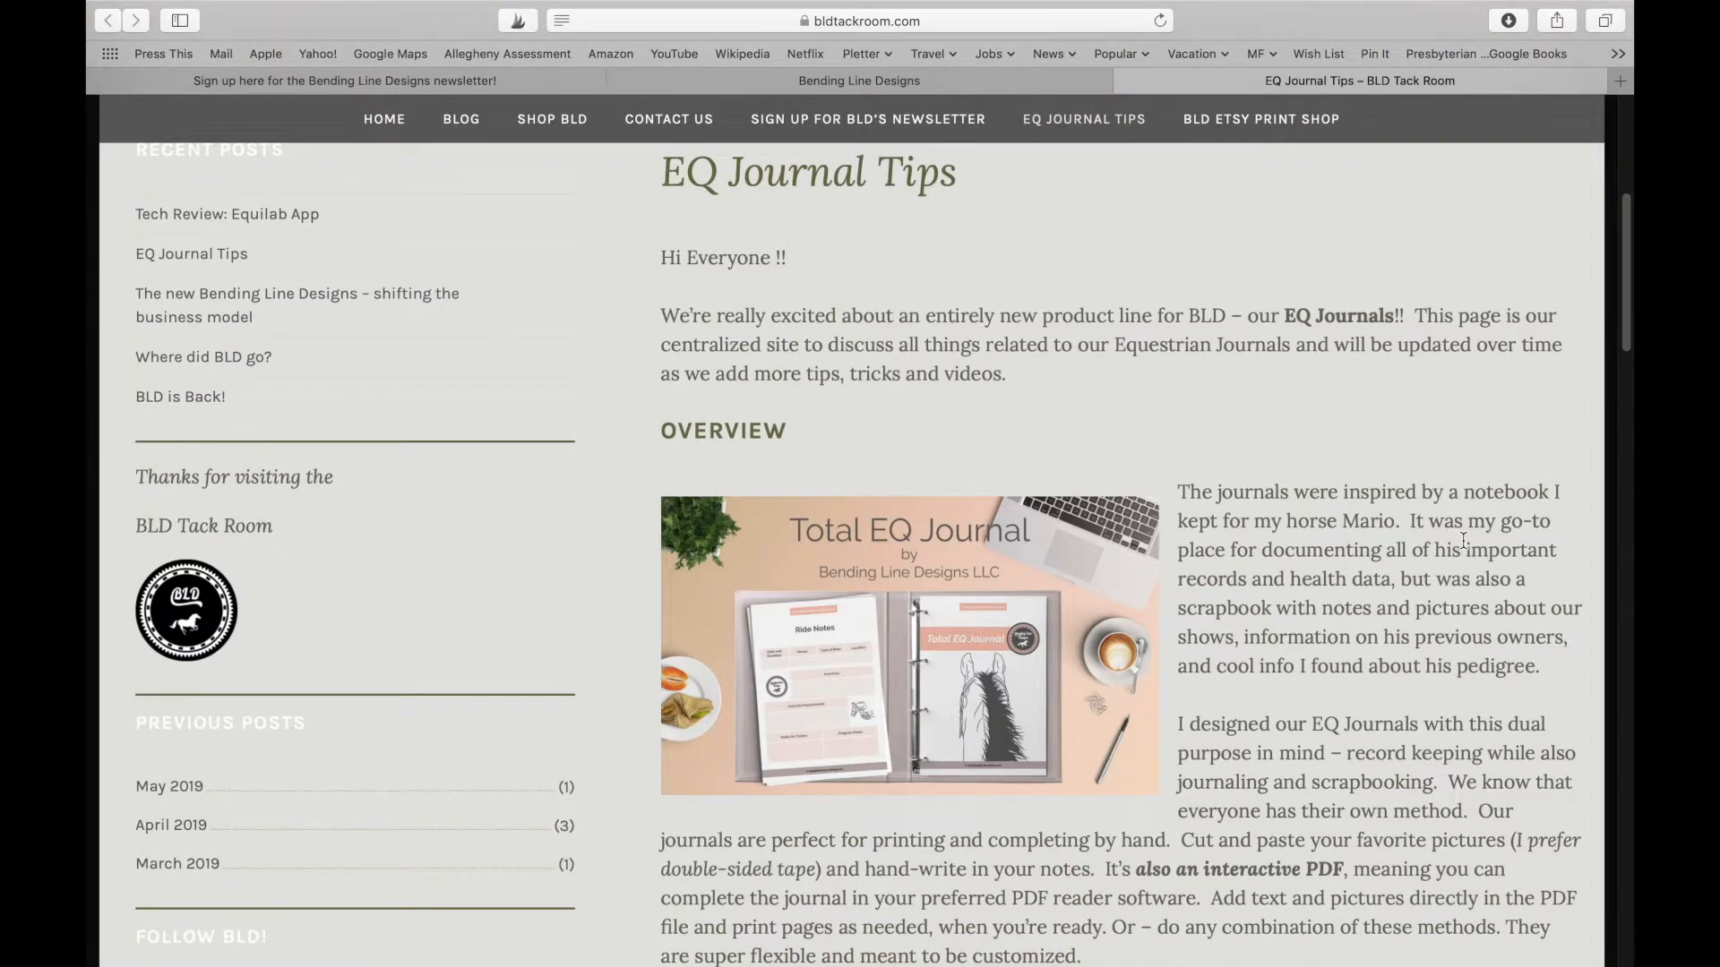
{"action": "scroll", "coordinate": [1464, 540], "scroll_direction": "down", "scroll_amount": 10}
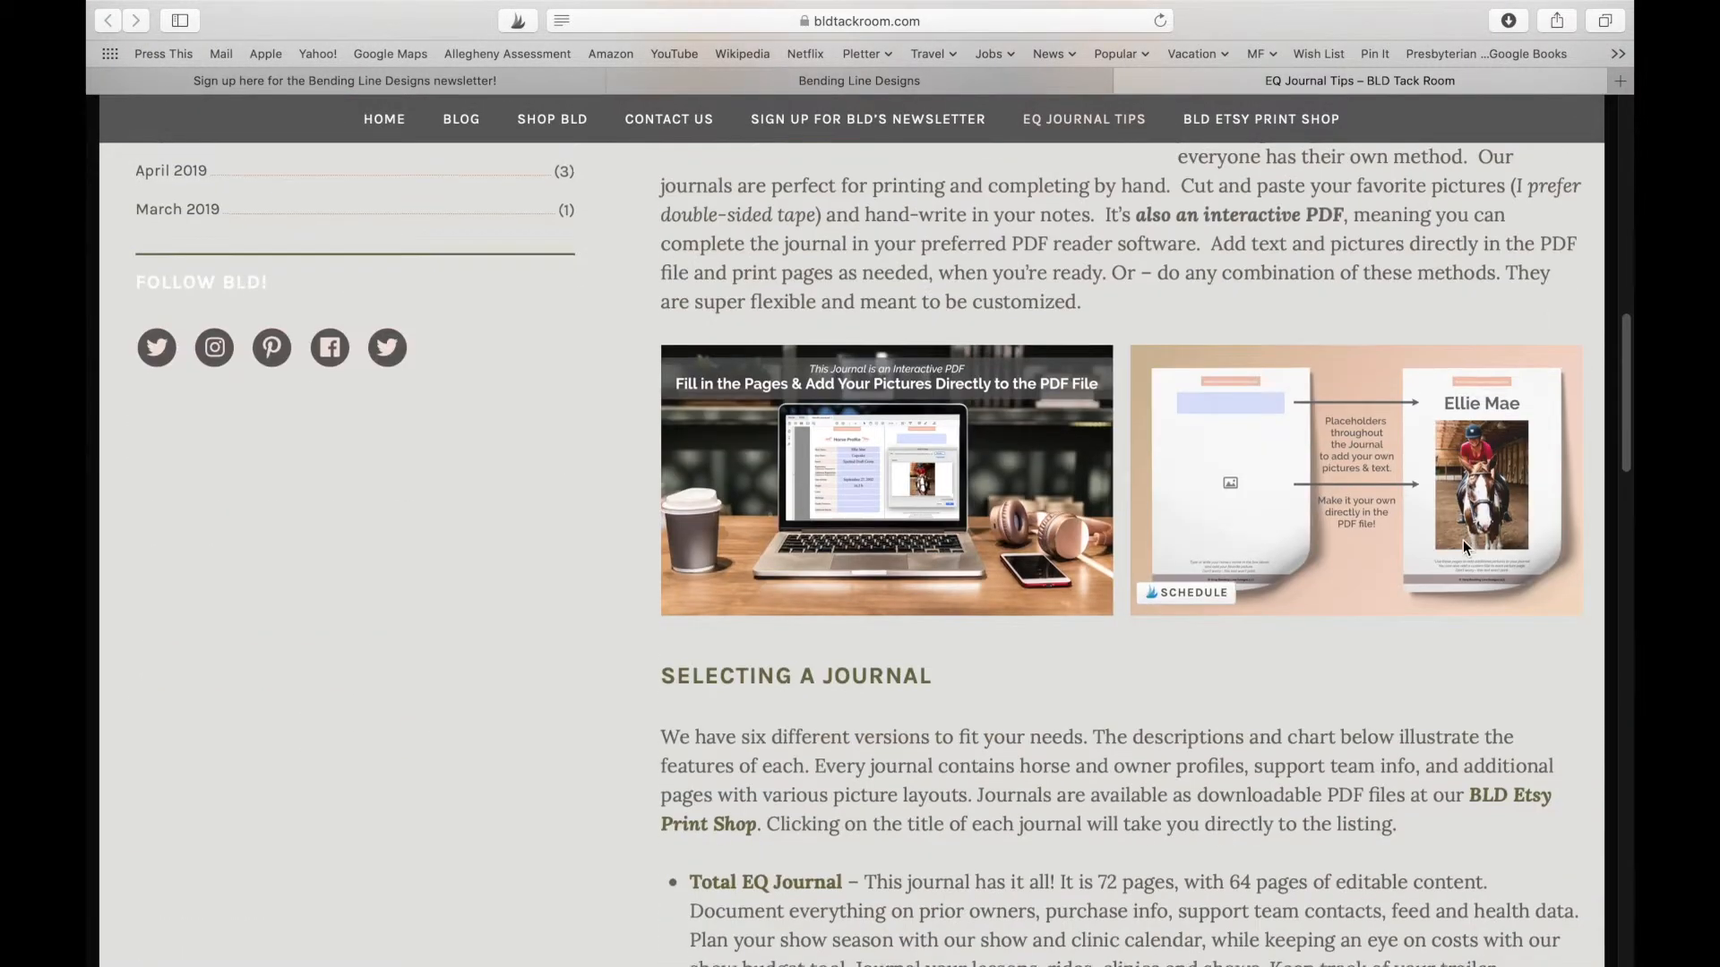
{"action": "scroll", "coordinate": [1464, 540], "scroll_direction": "down", "scroll_amount": 11}
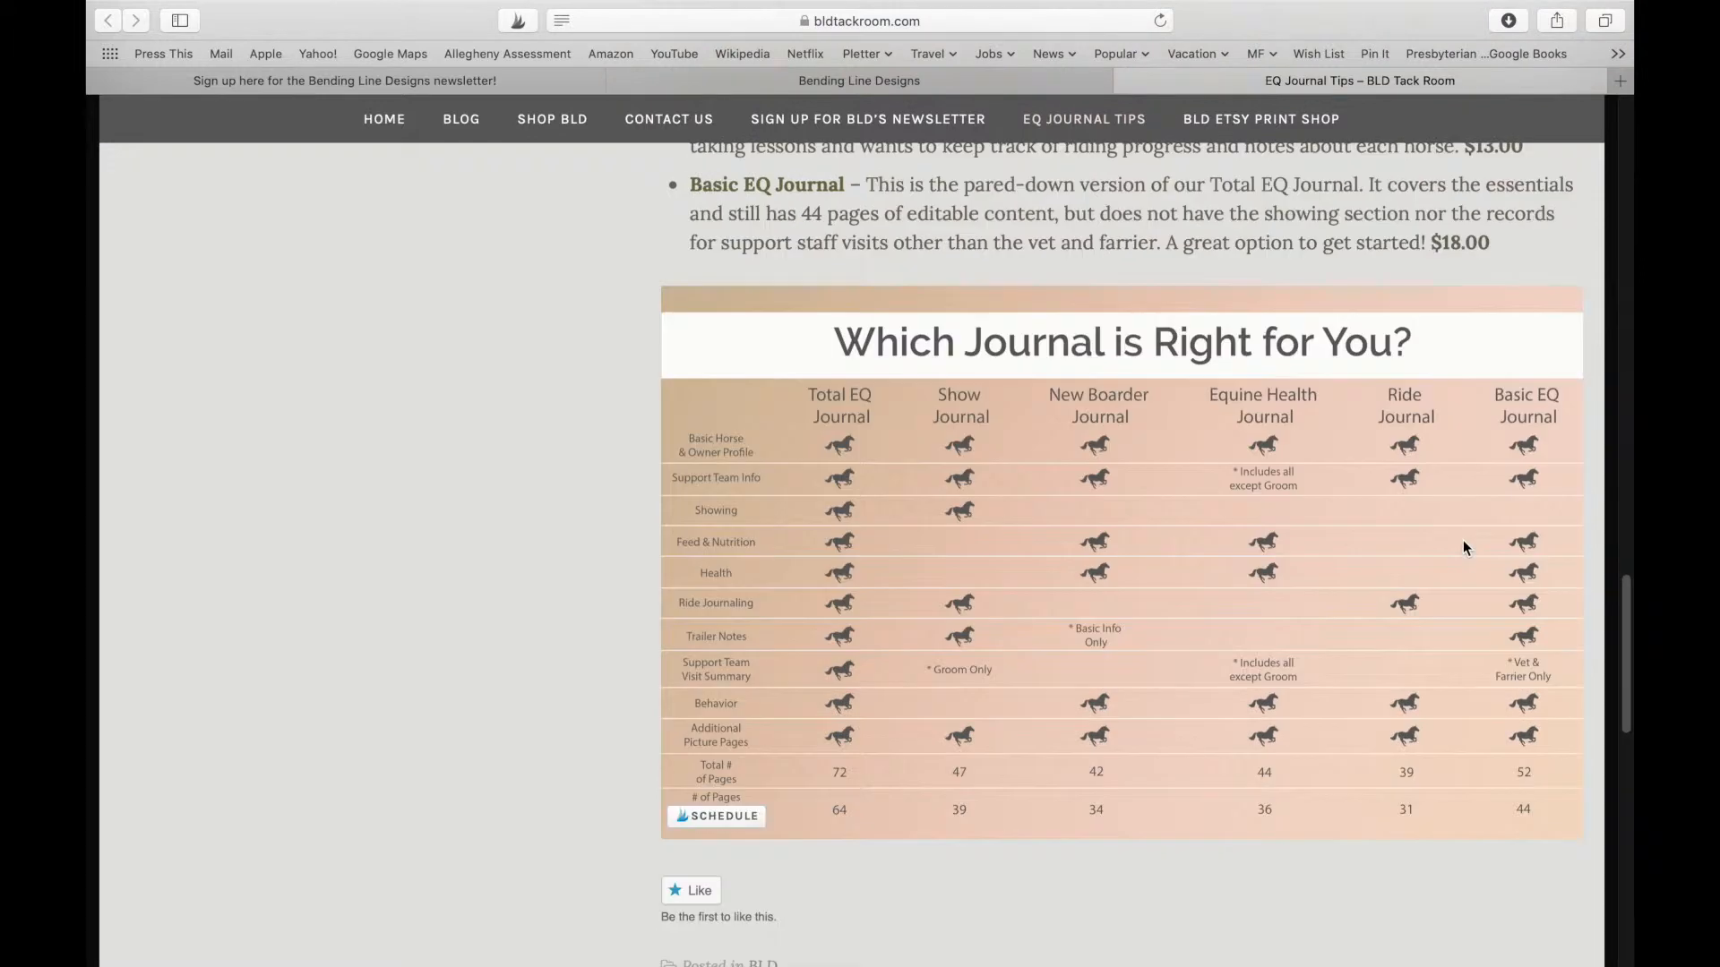
{"action": "mouse_move", "coordinate": [1339, 964]}
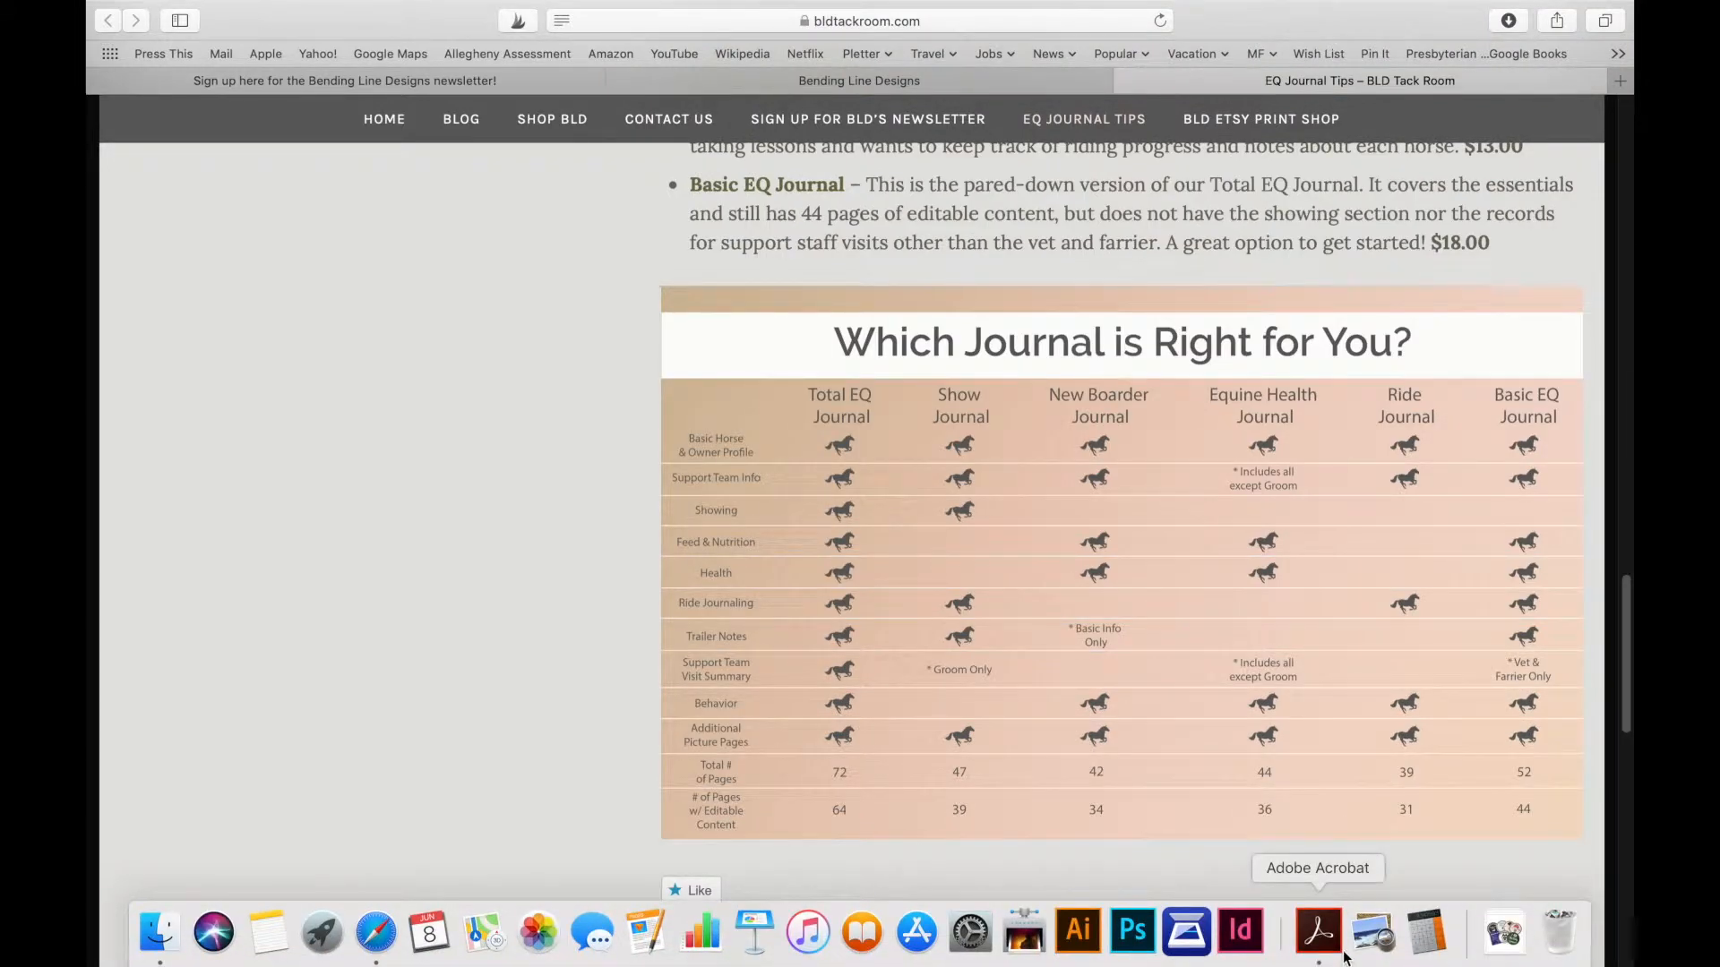
{"action": "left_click", "coordinate": [1340, 953]}
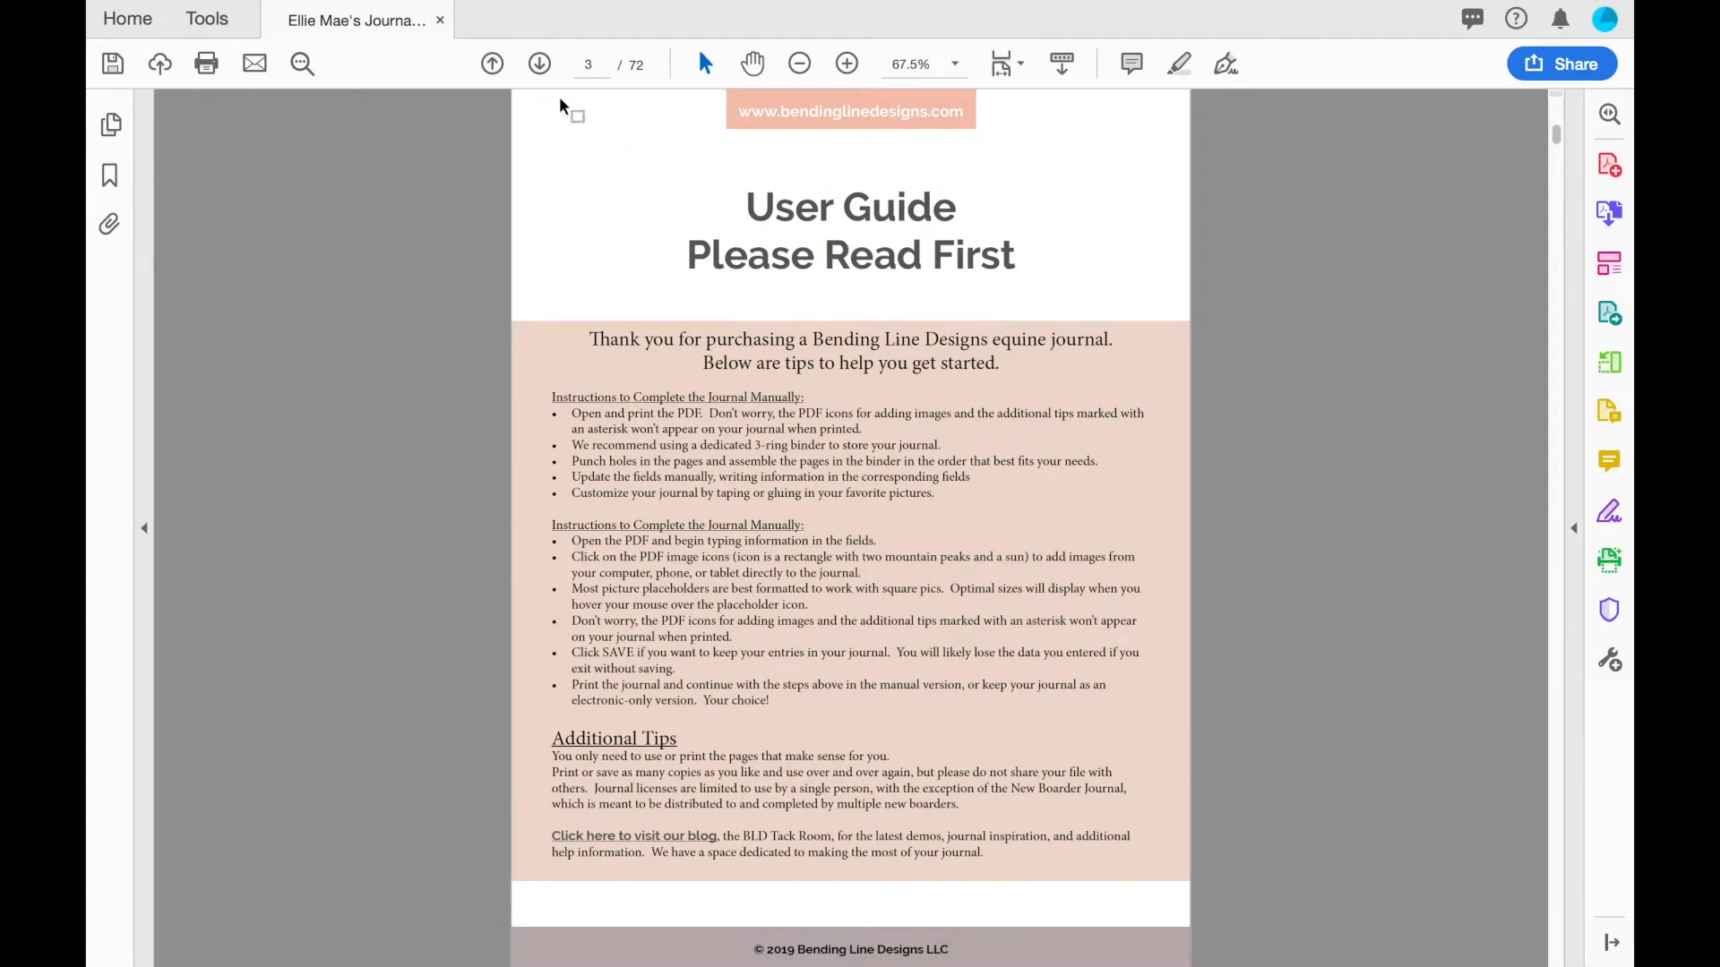
Step: On the Horse Profile page, enter "Ellie Mae" as the show name and "Ellie, Cupcake" as the barn name
{"action": "left_click", "coordinate": [535, 67]}
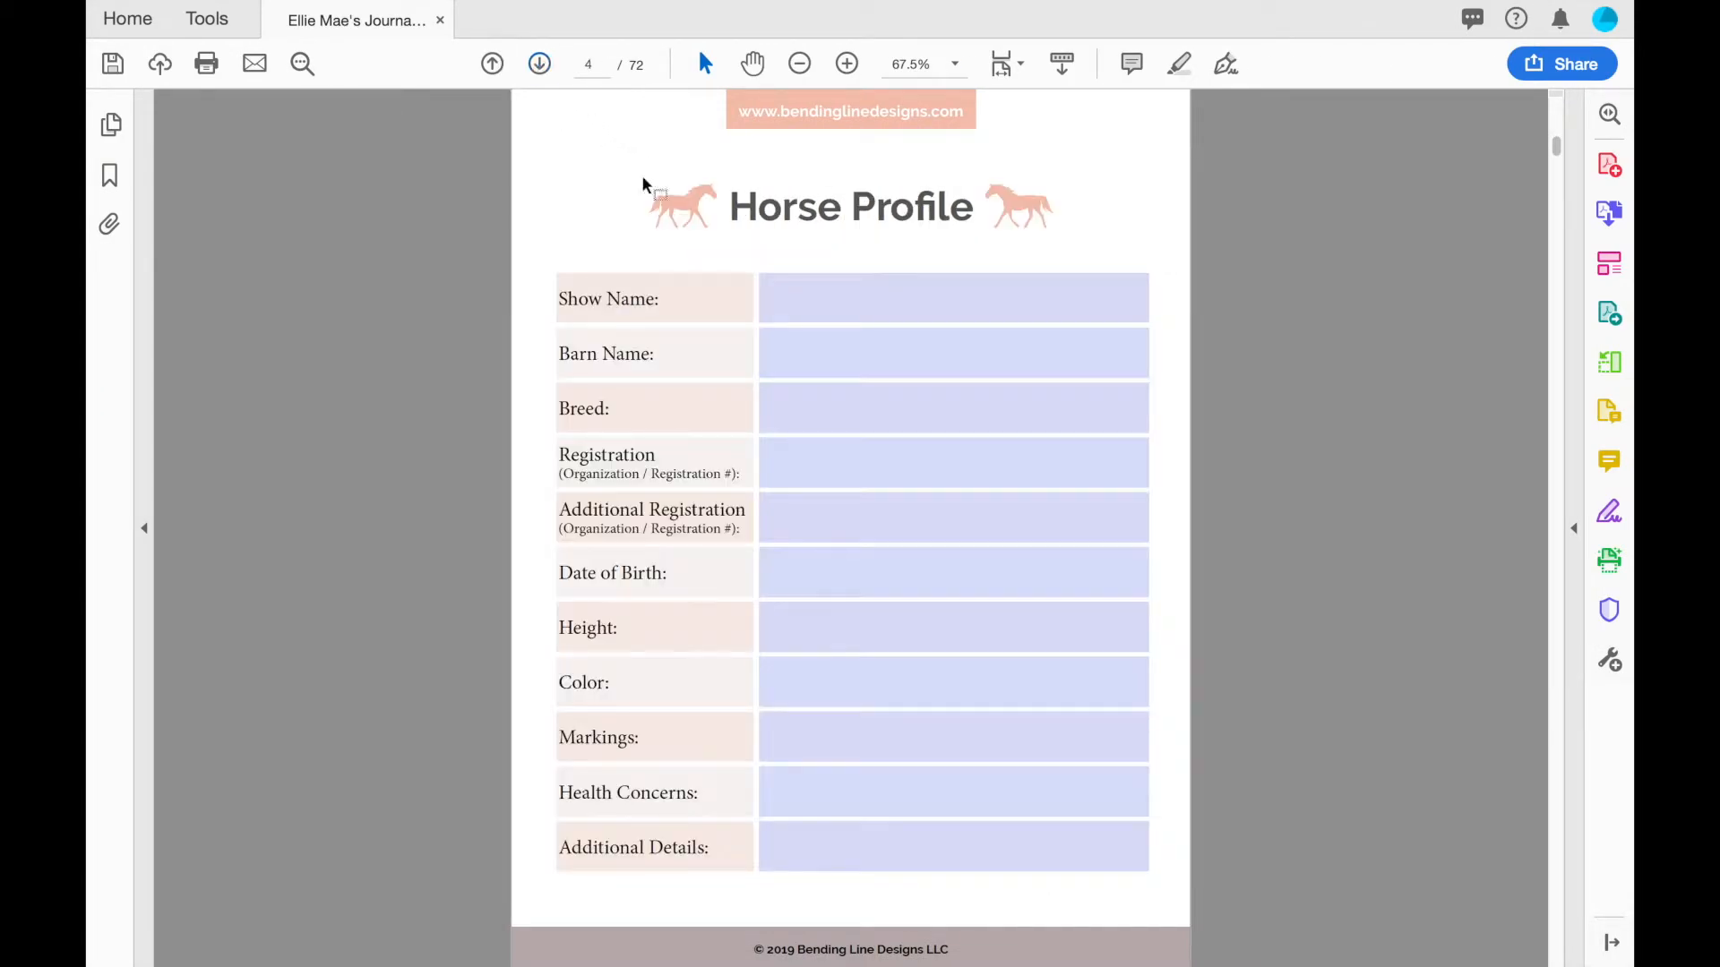
{"action": "left_click", "coordinate": [842, 291]}
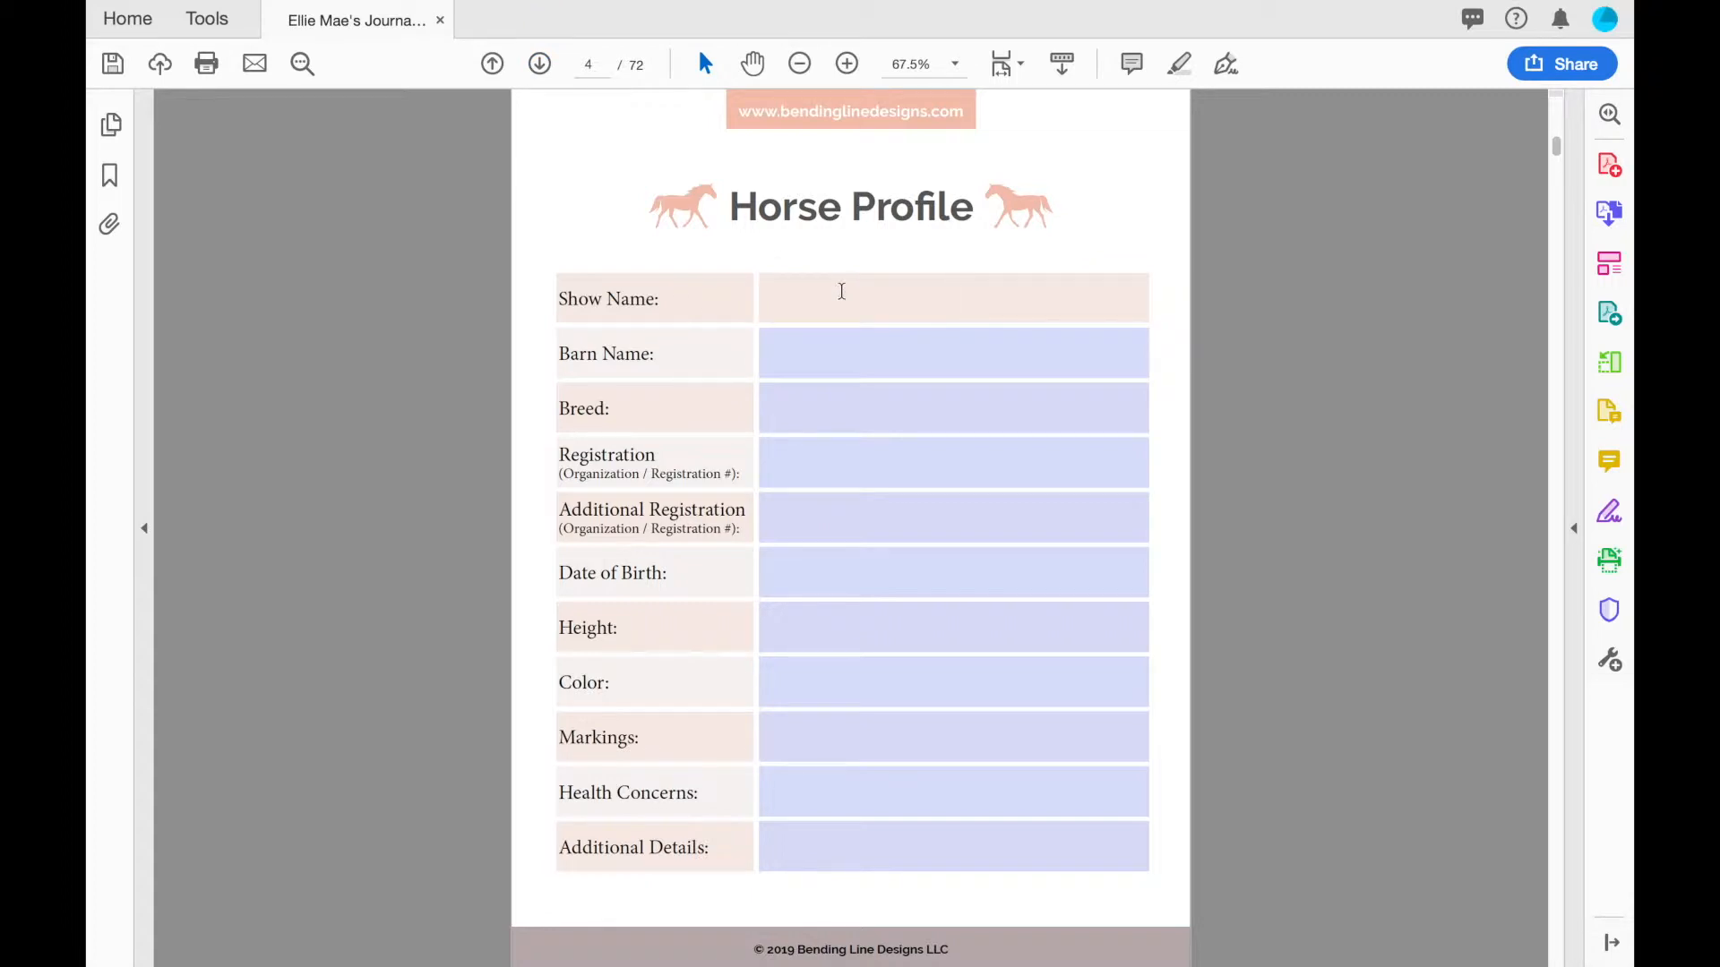
{"action": "type", "text": "Ellie Mae"}
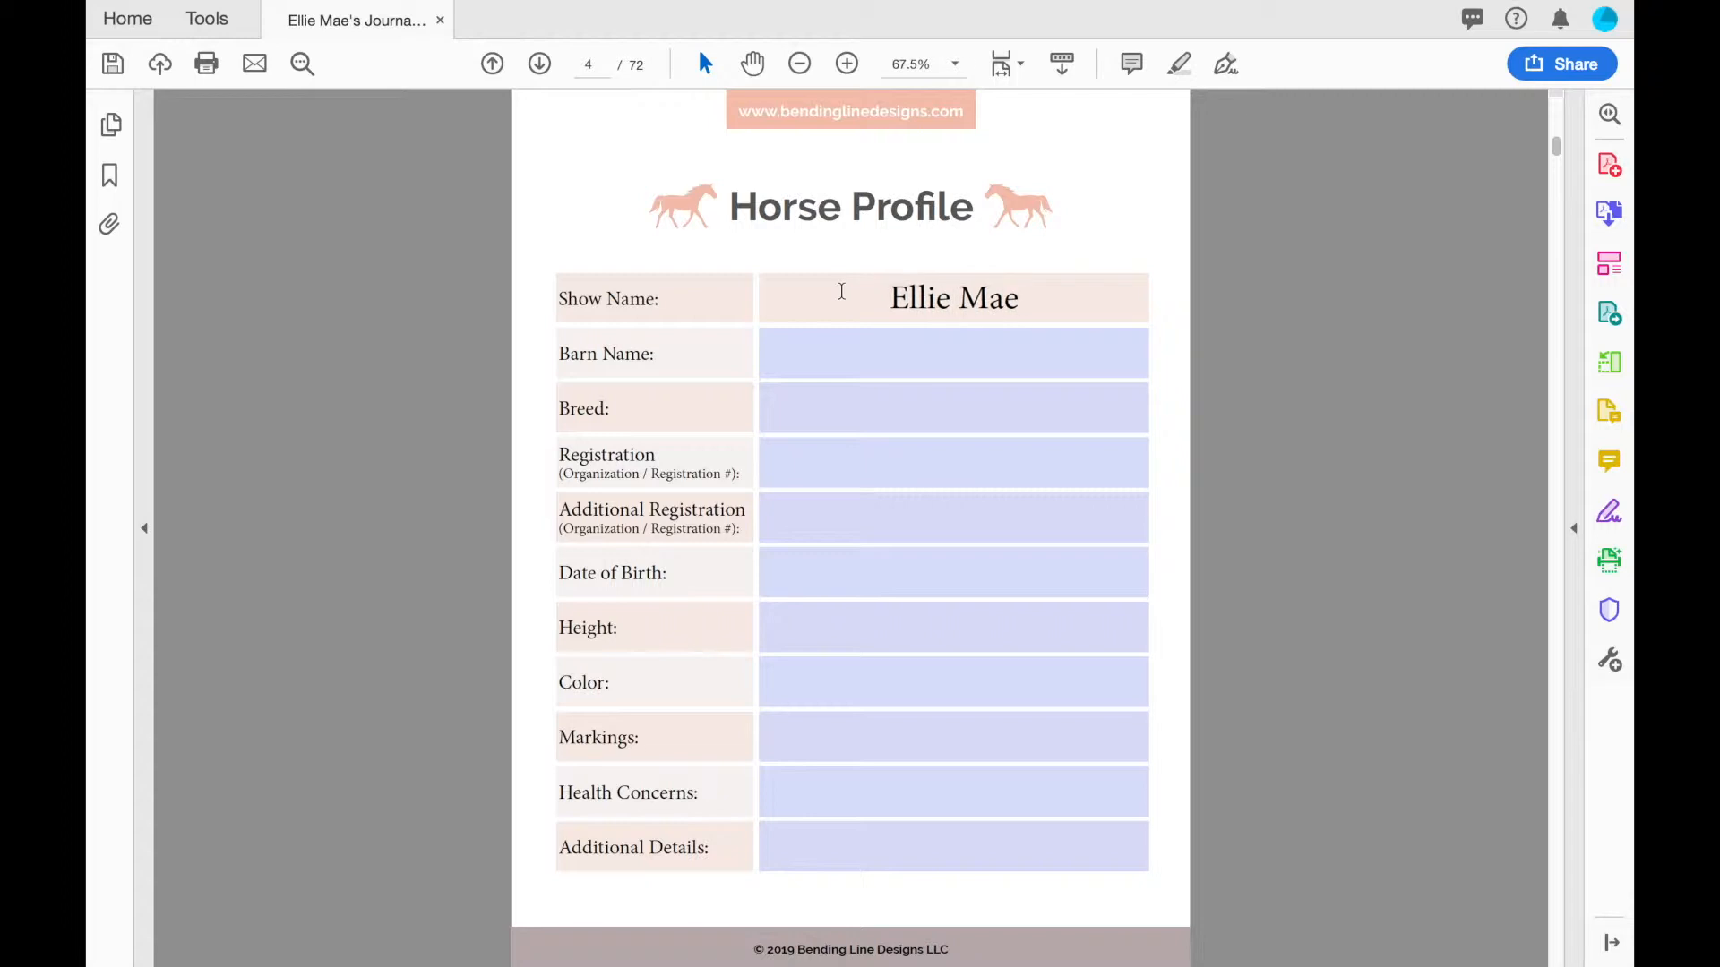
{"action": "key", "text": "Tab"}
{"action": "type", "text": "Ellie"}
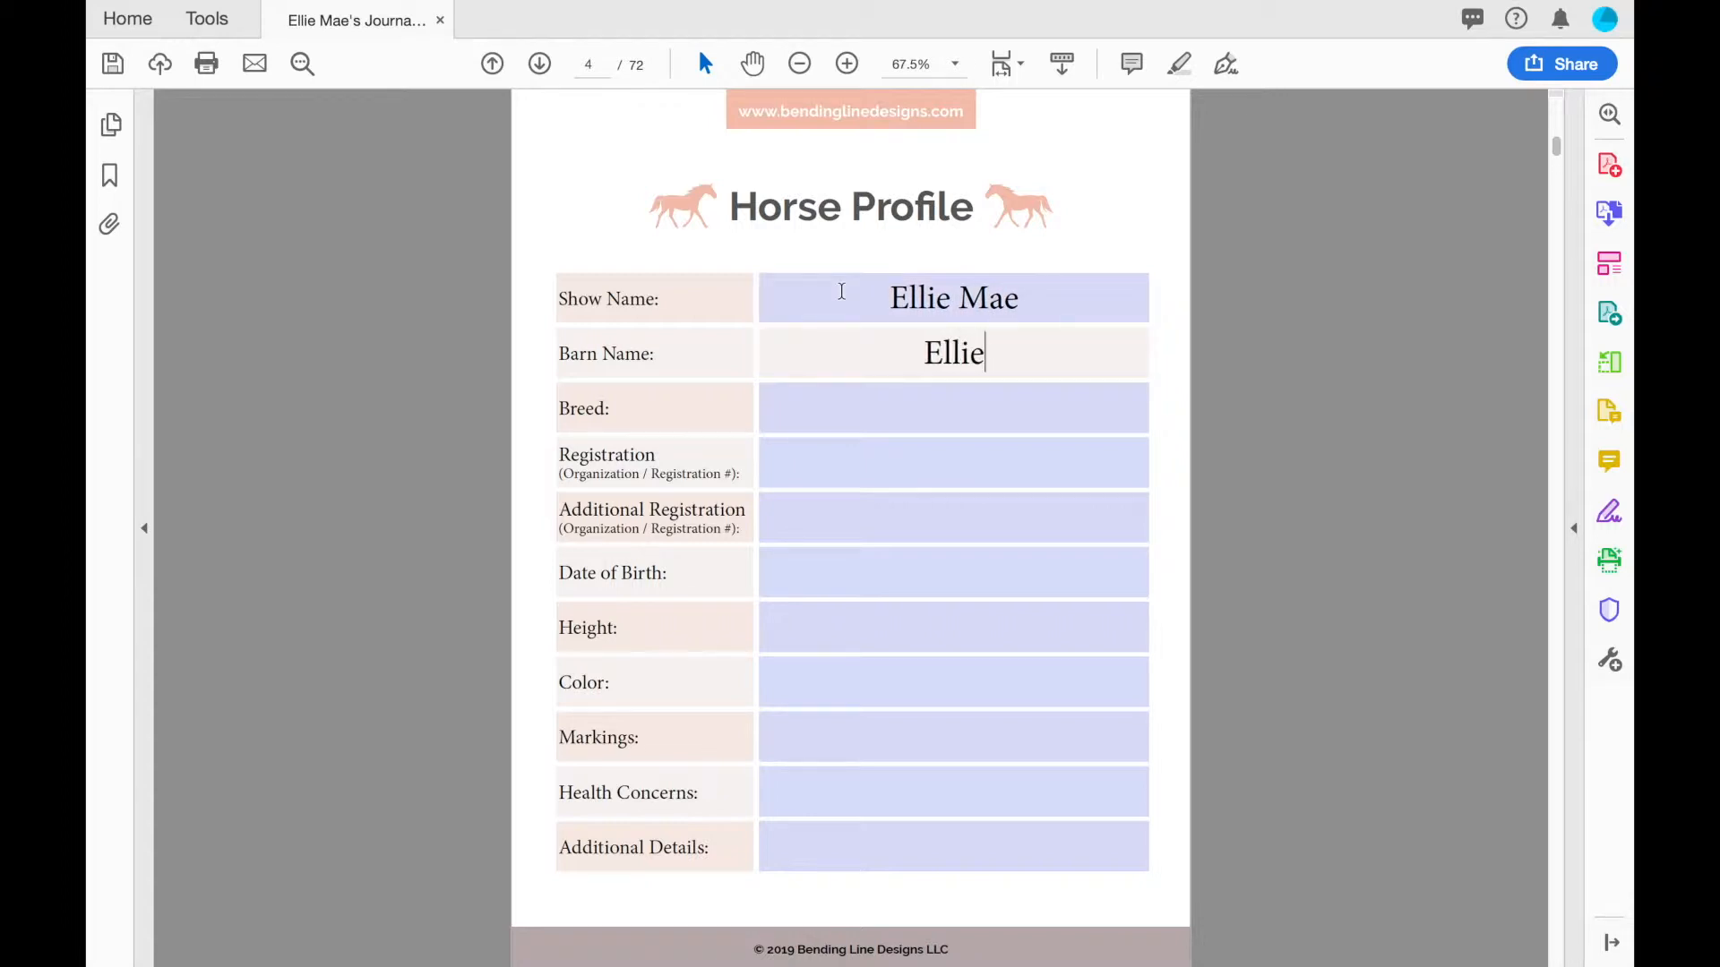
{"action": "type", "text": ", Cupcake"}
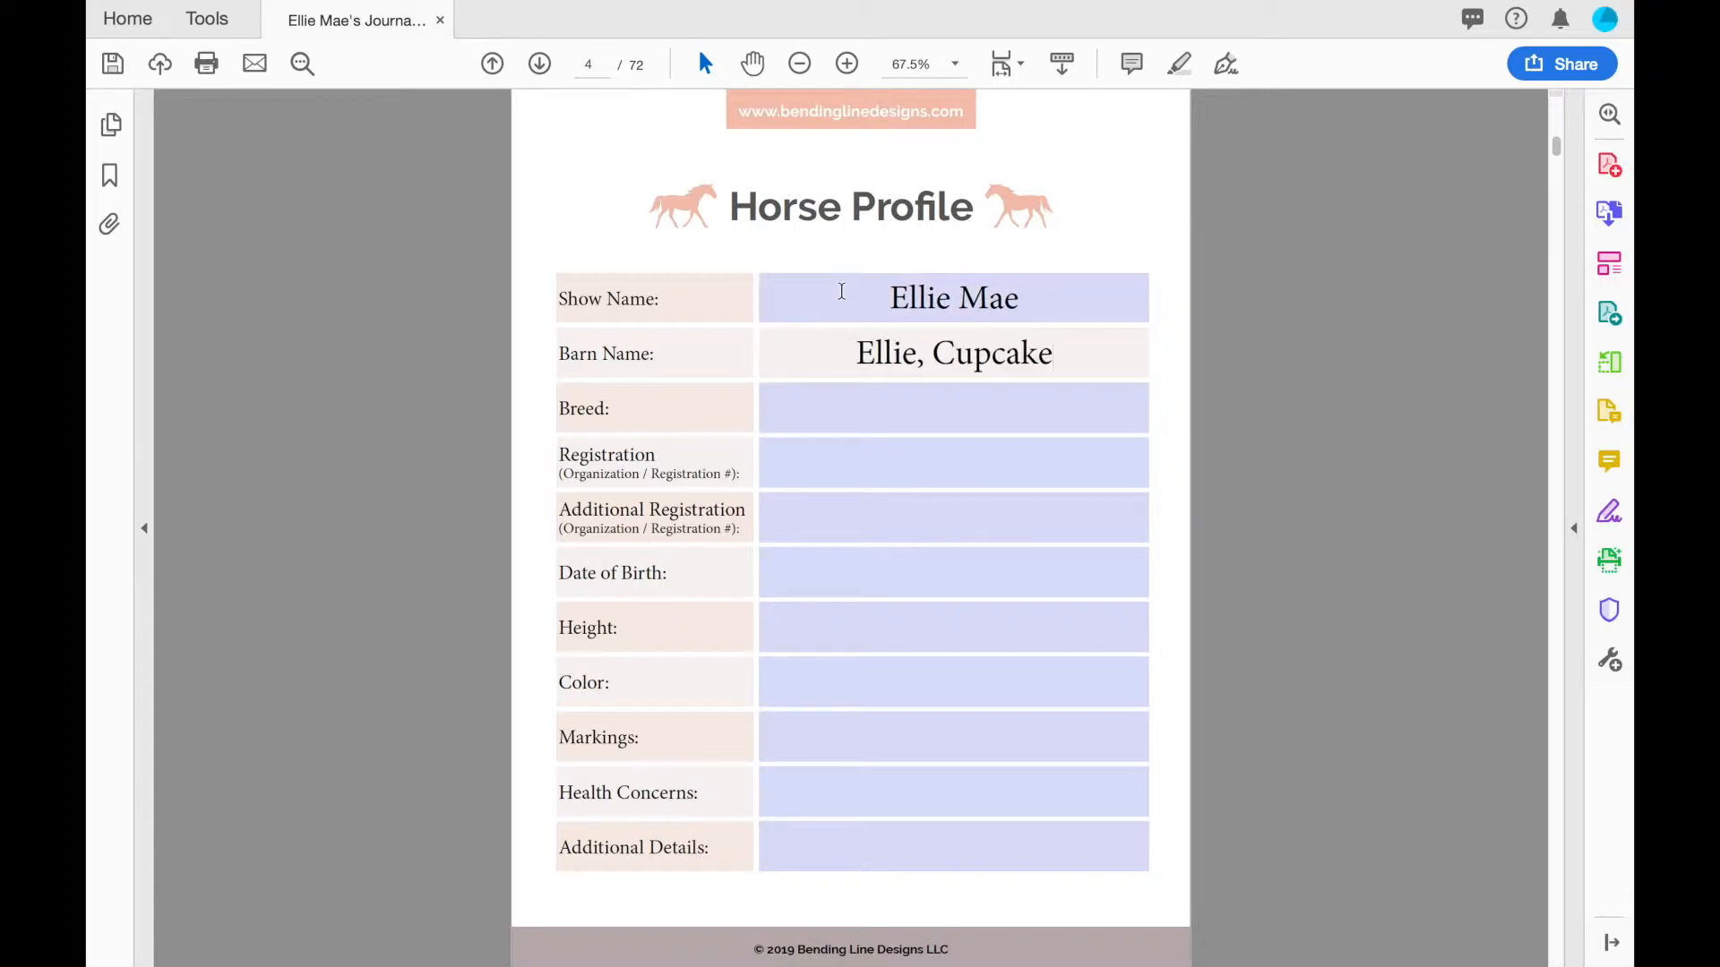
{"action": "key", "text": "Tab"}
Step: Enter "American Spotted Draft" as the horse's breed
{"action": "type", "text": "Americ"}
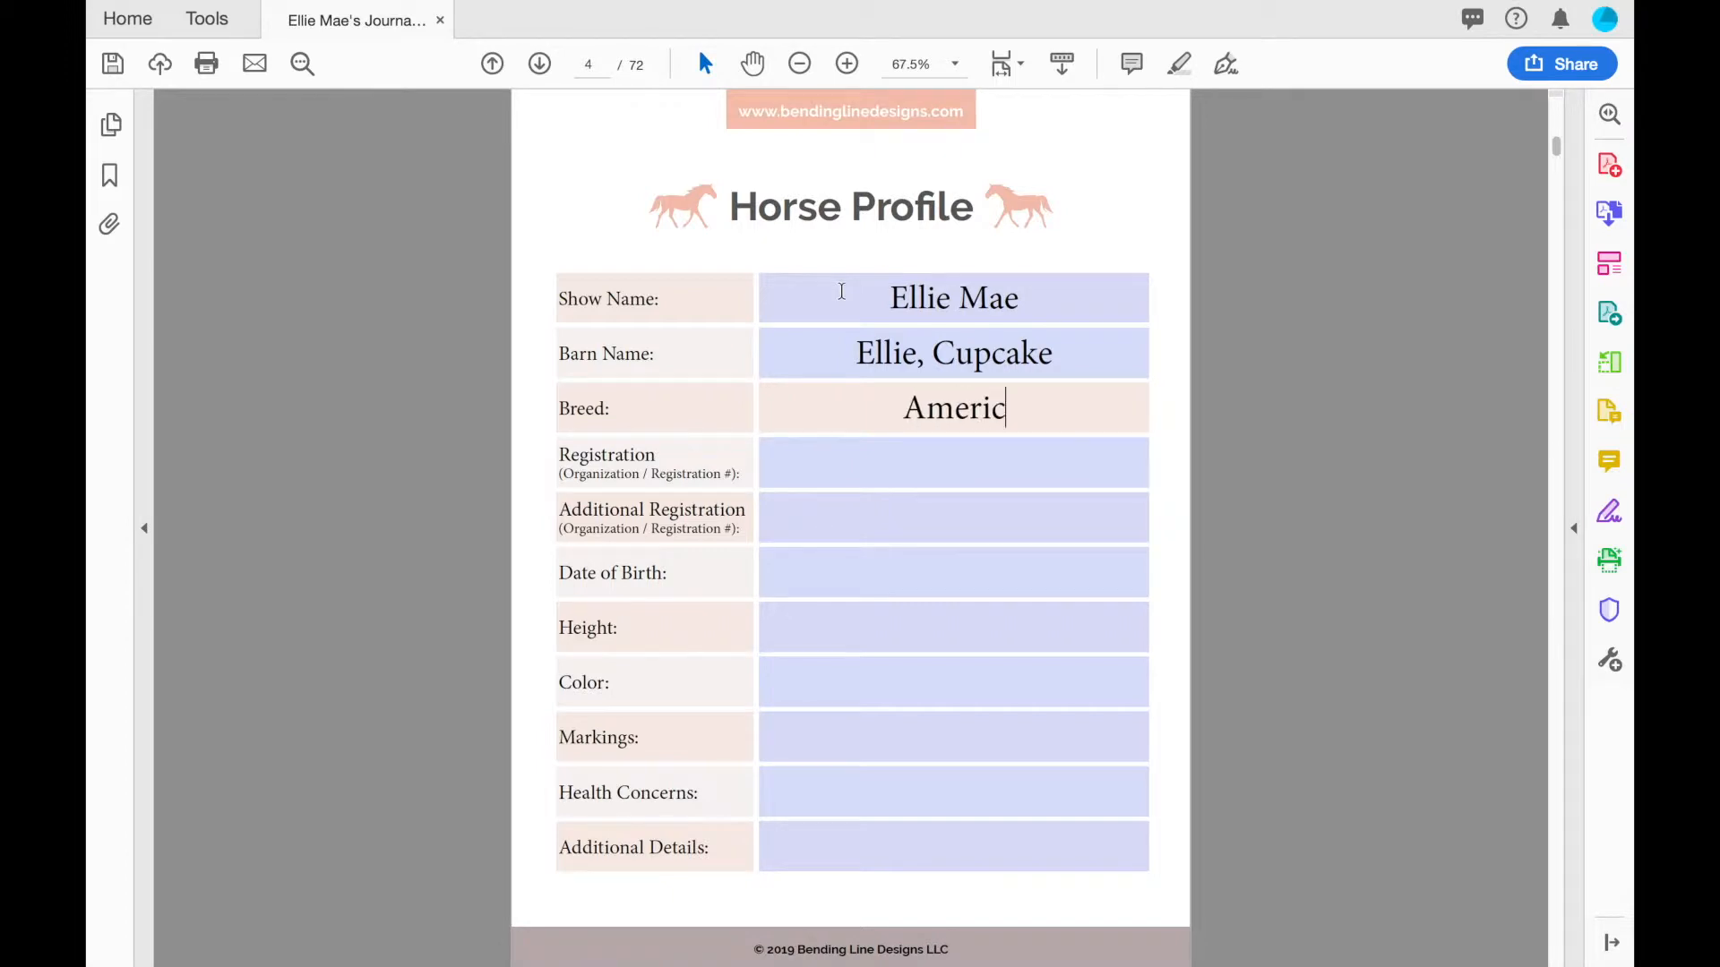
{"action": "type", "text": "an Spotted D"}
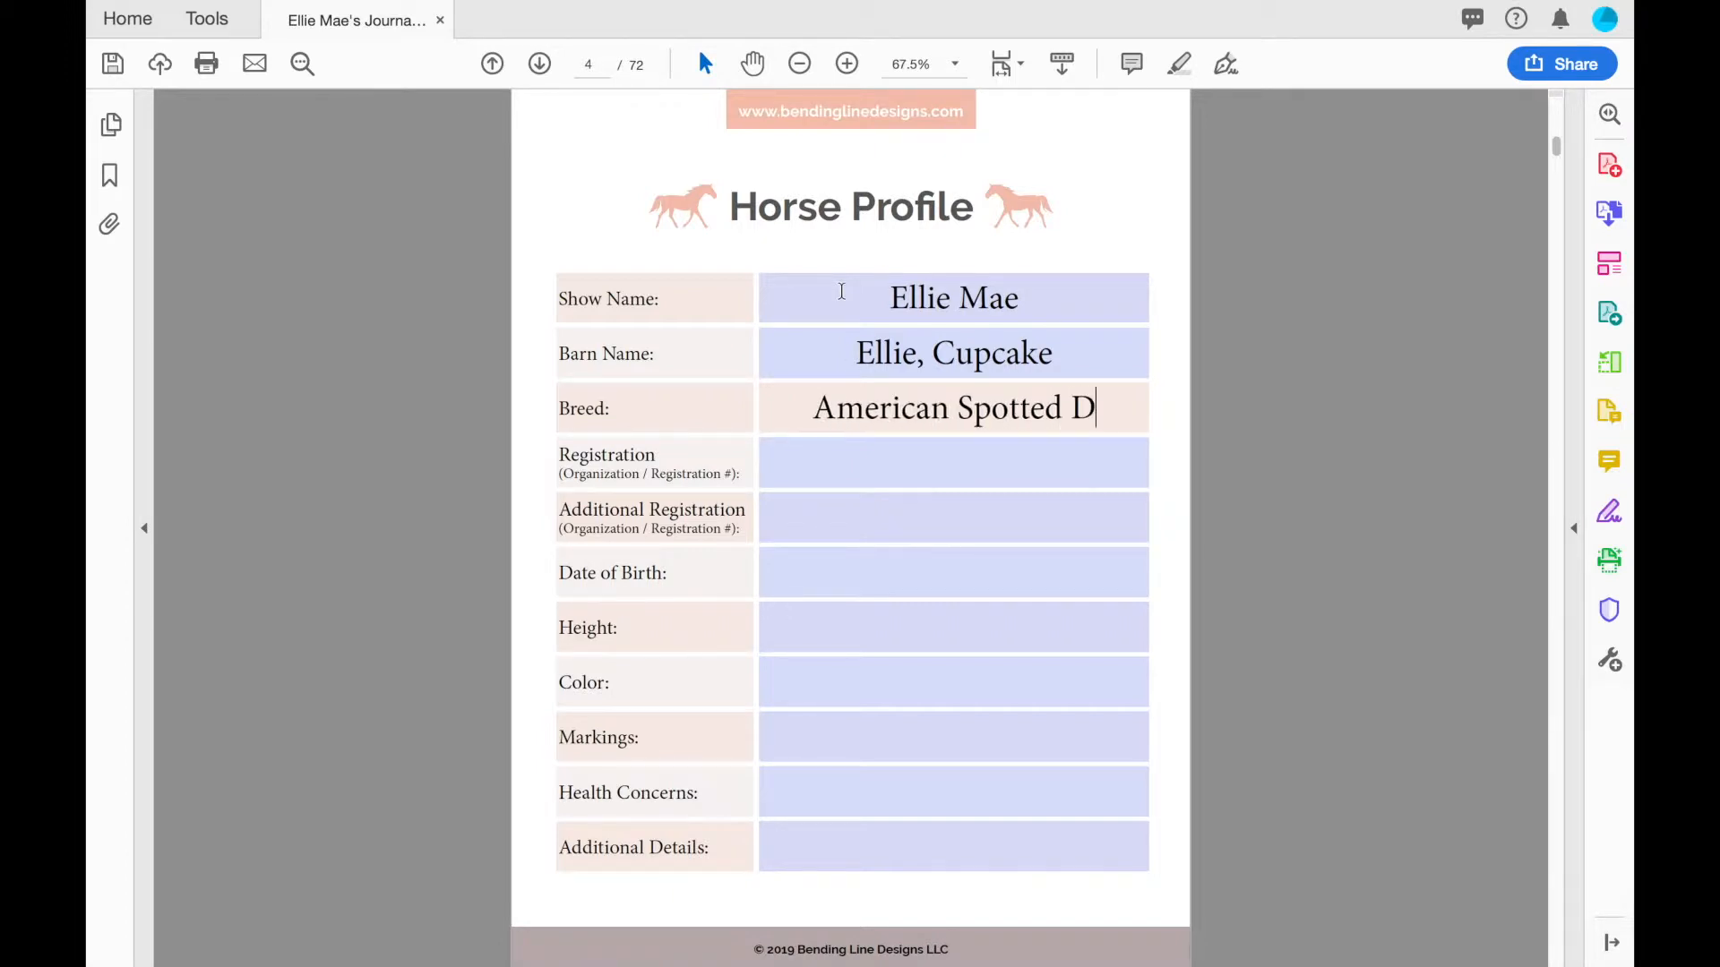
{"action": "type", "text": "raft"}
{"action": "key", "text": "Tab"}
Step: Enter "N/A" for both Registration and Additional Registration, and fill in the horse's date of birth
{"action": "type", "text": "N/A"}
{"action": "key", "text": "Tab"}
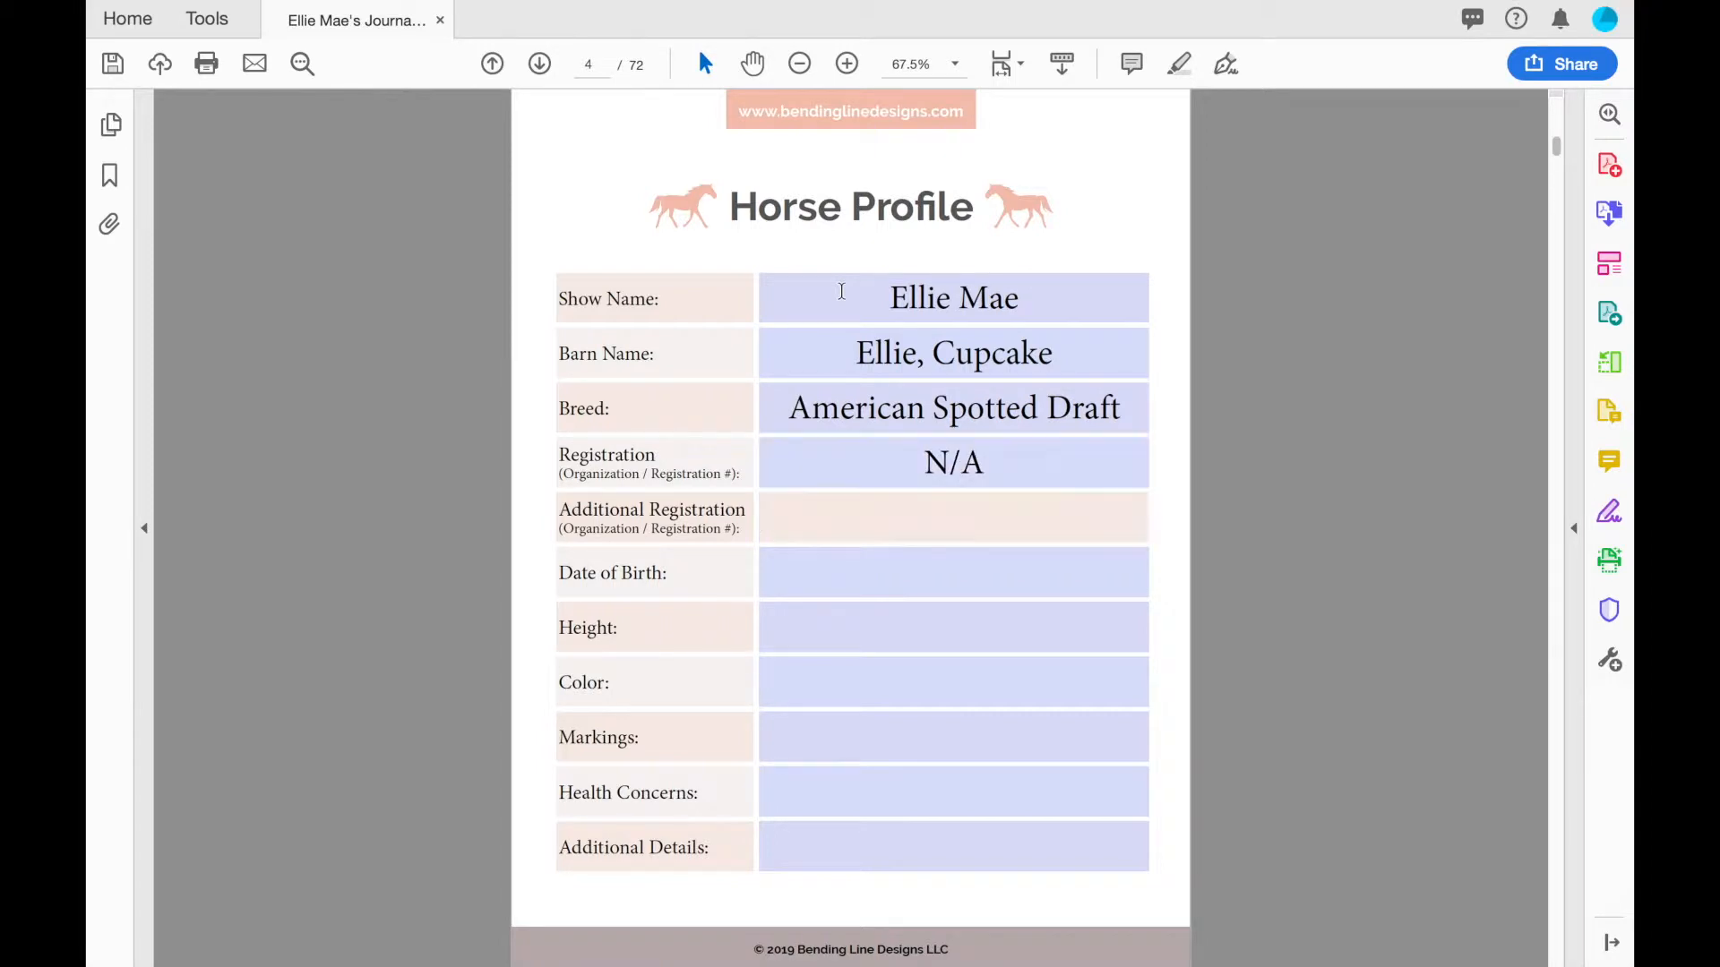
{"action": "type", "text": "N/A"}
{"action": "key", "text": "Tab"}
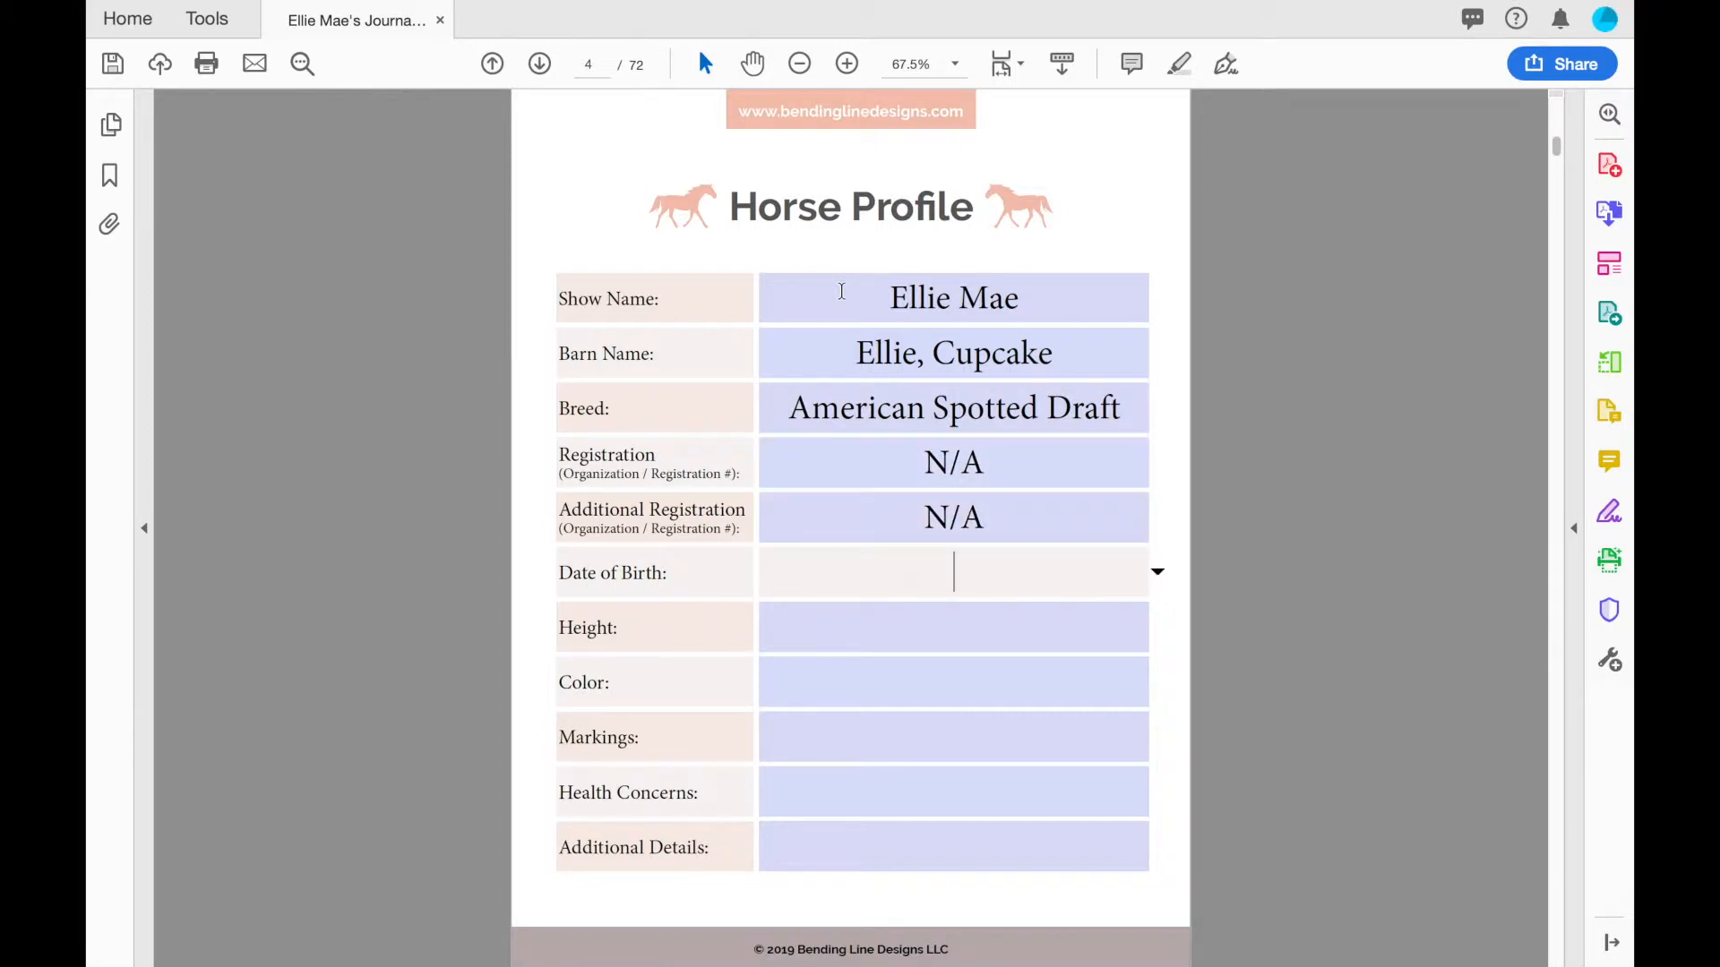
{"action": "type", "text": "September"}
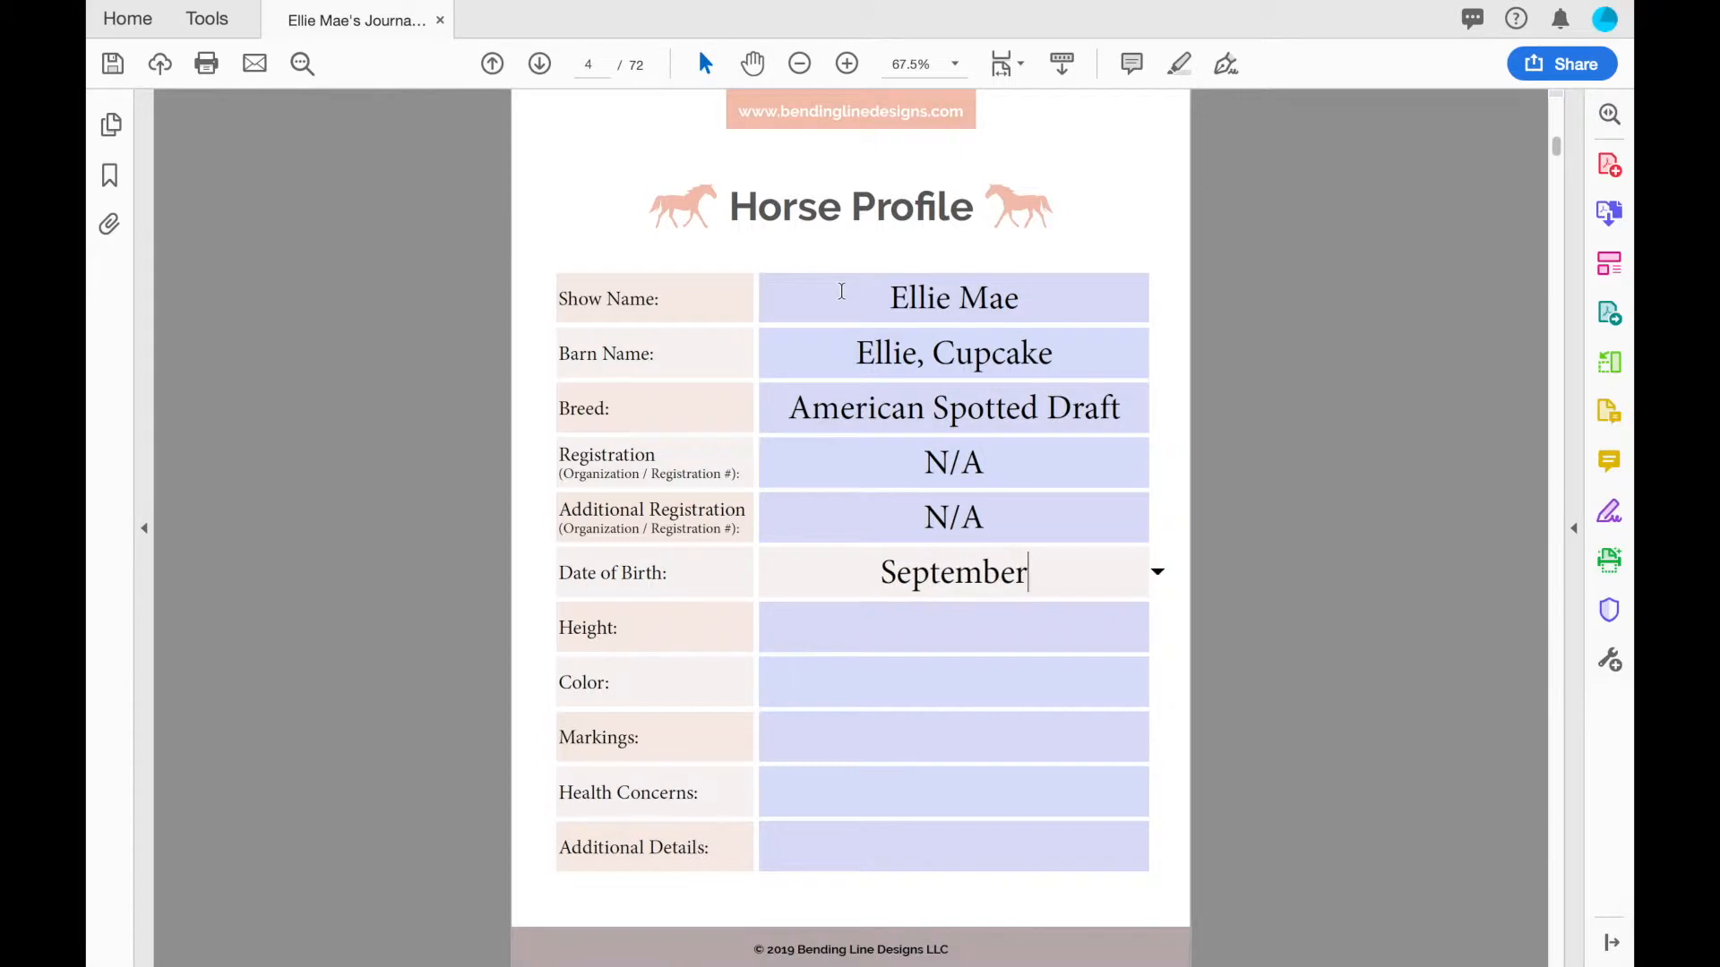
{"action": "type", "text": " 27, 2002"}
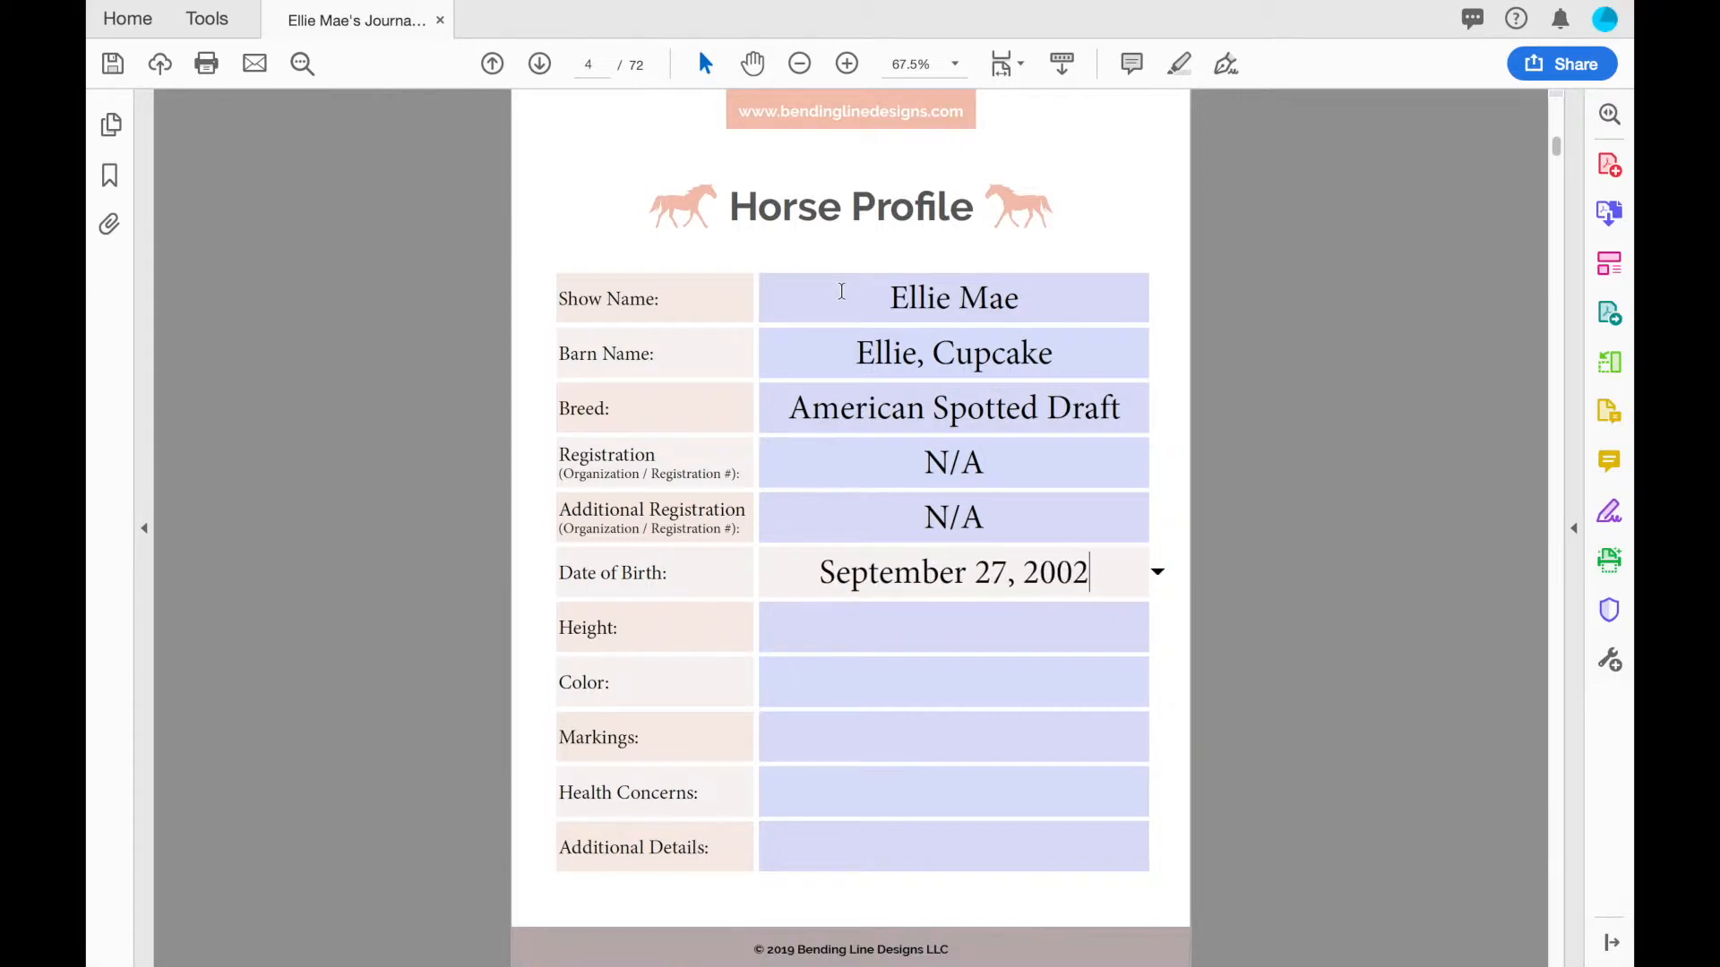
Step: Try choosing a different day for the date of birth from the pop-up calendar, and restore the entered date
{"action": "left_click", "coordinate": [1158, 571]}
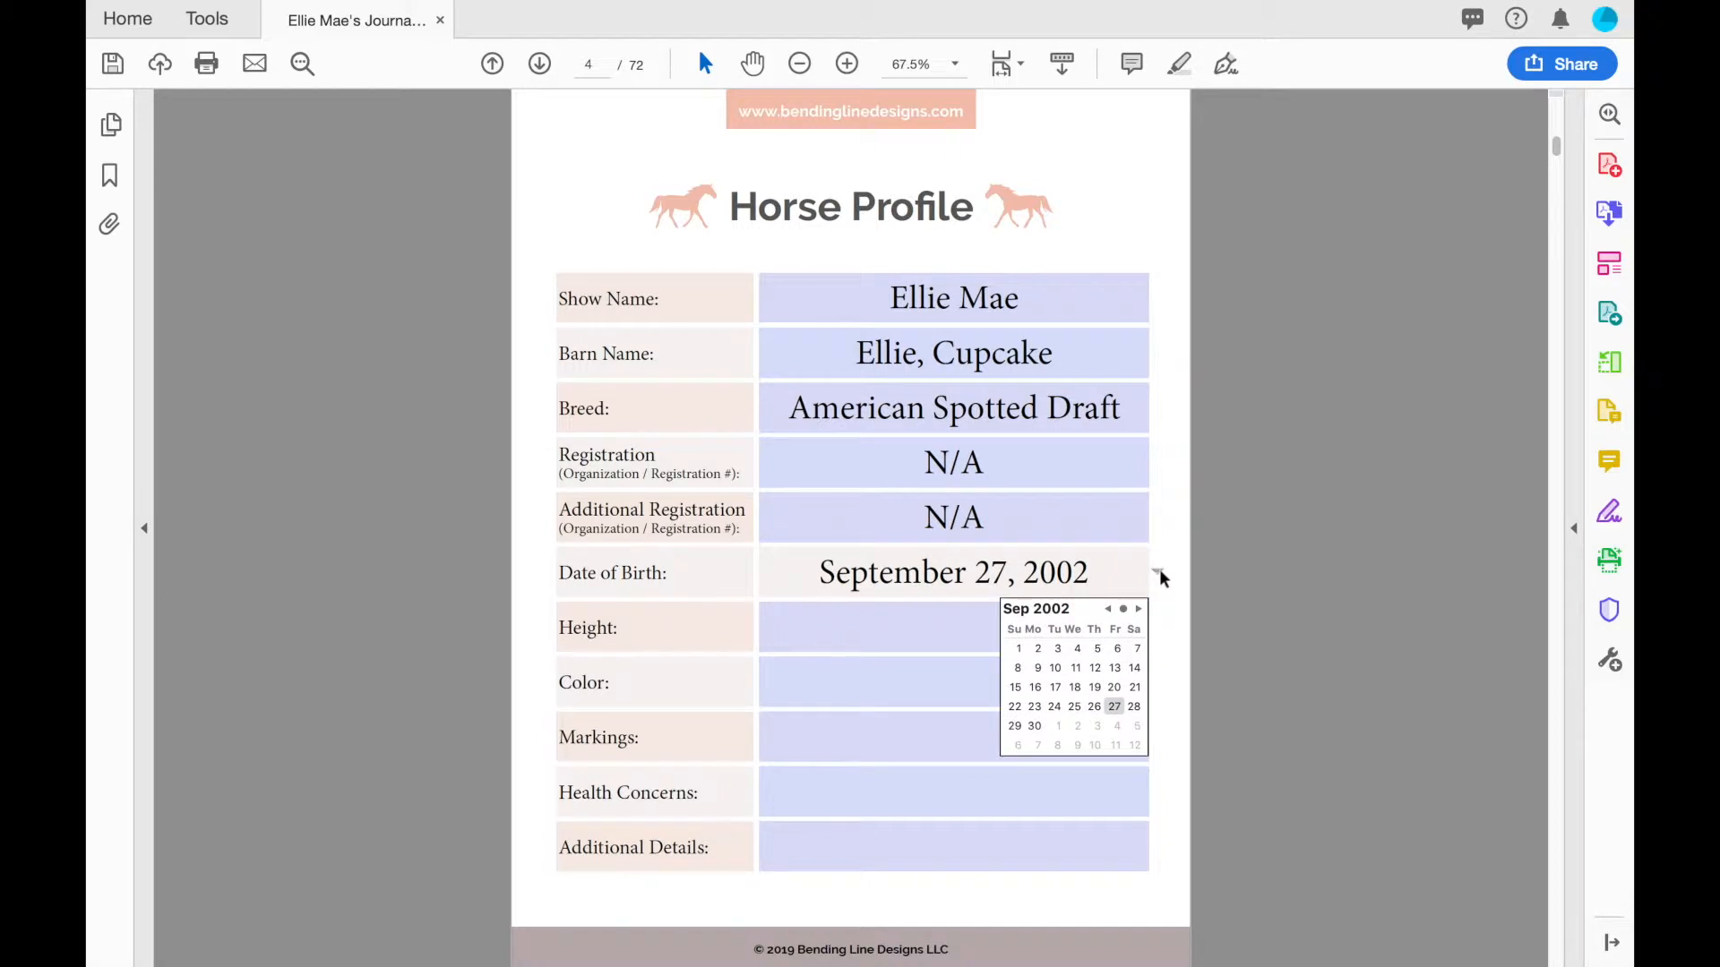
{"action": "left_click", "coordinate": [1058, 687]}
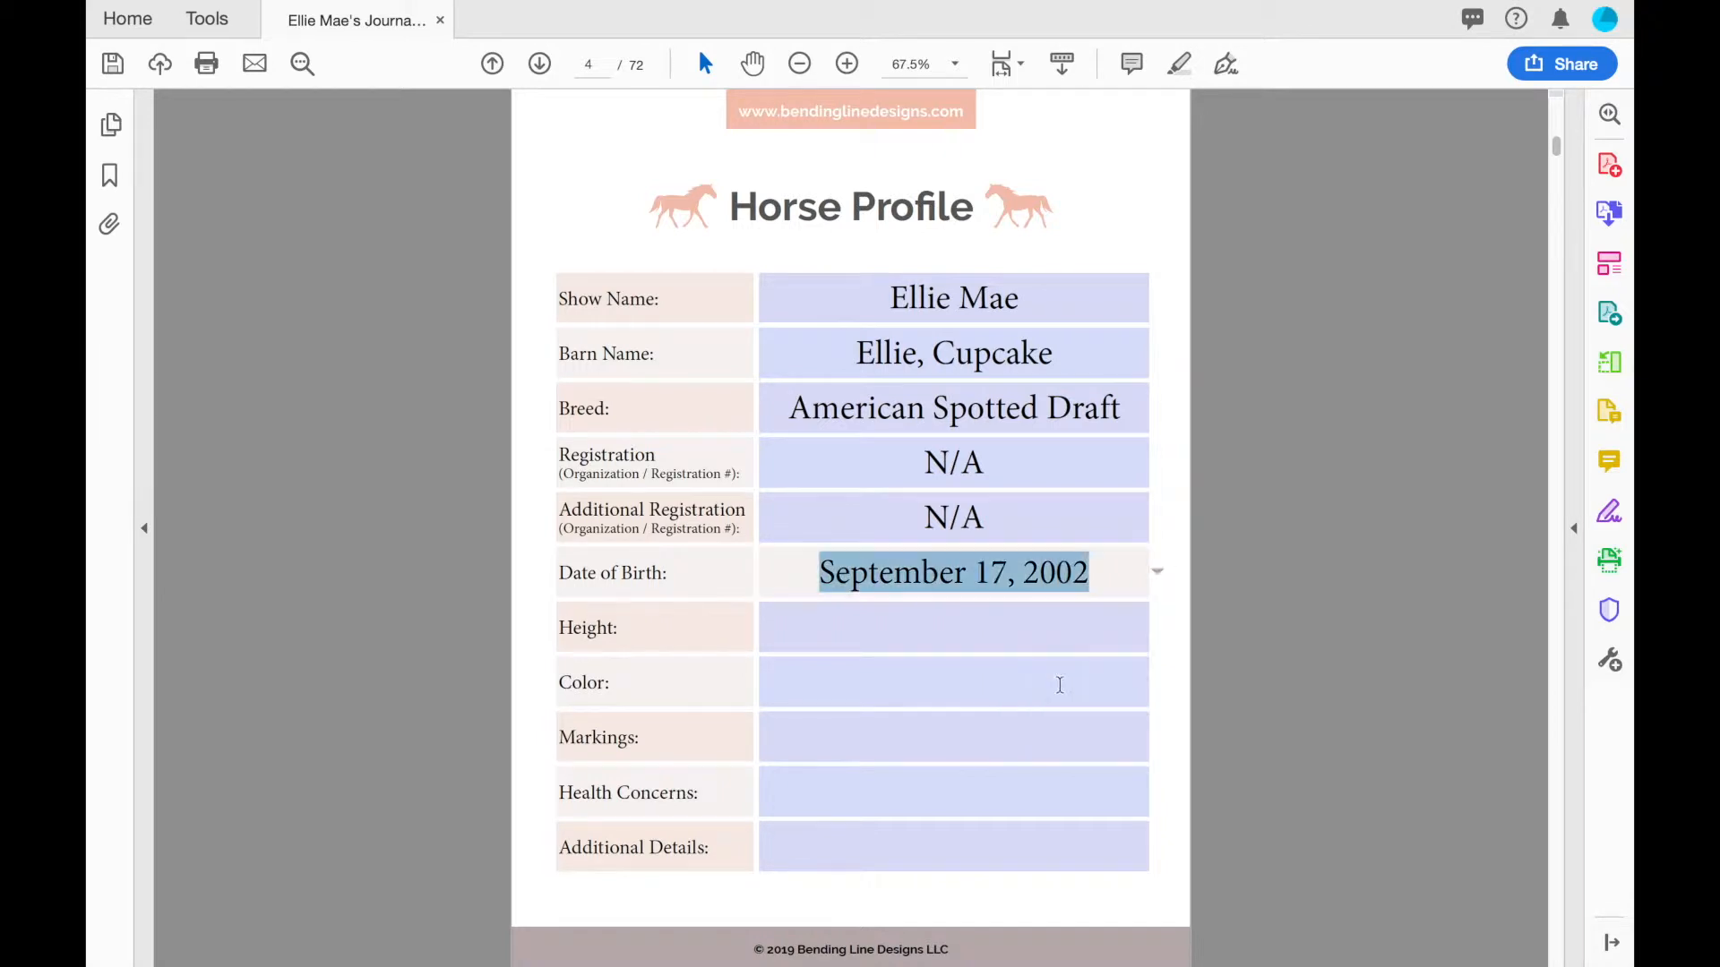
{"action": "left_click", "coordinate": [1157, 571]}
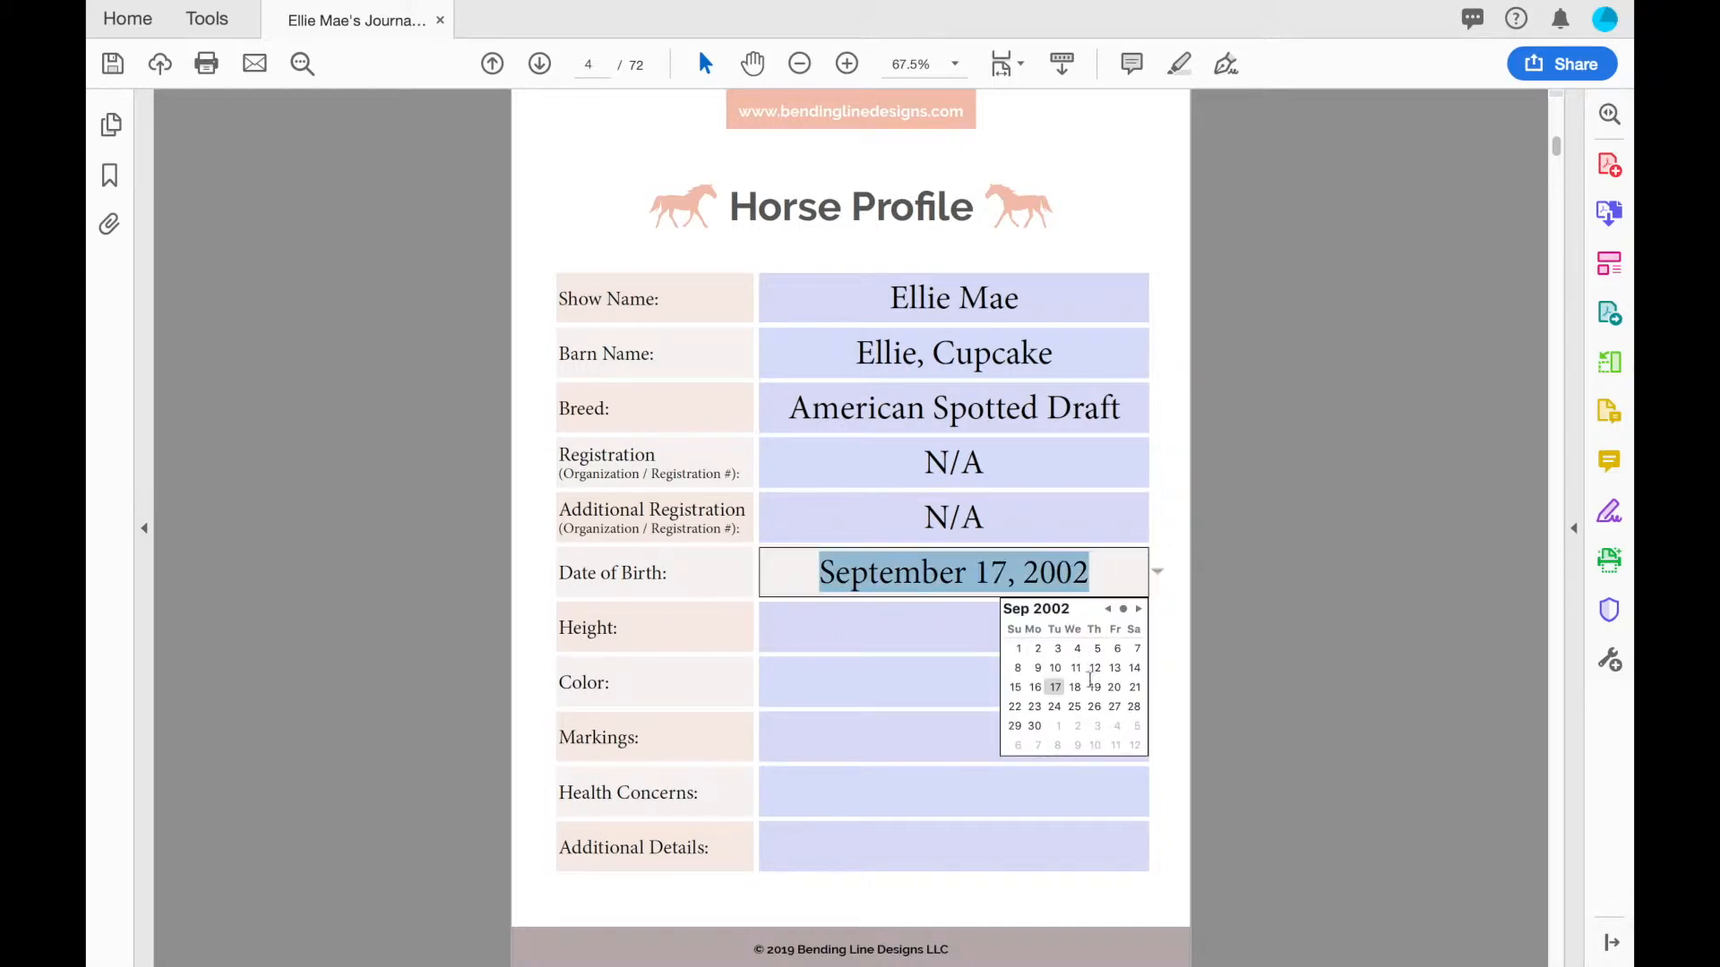
{"action": "left_click", "coordinate": [1115, 707]}
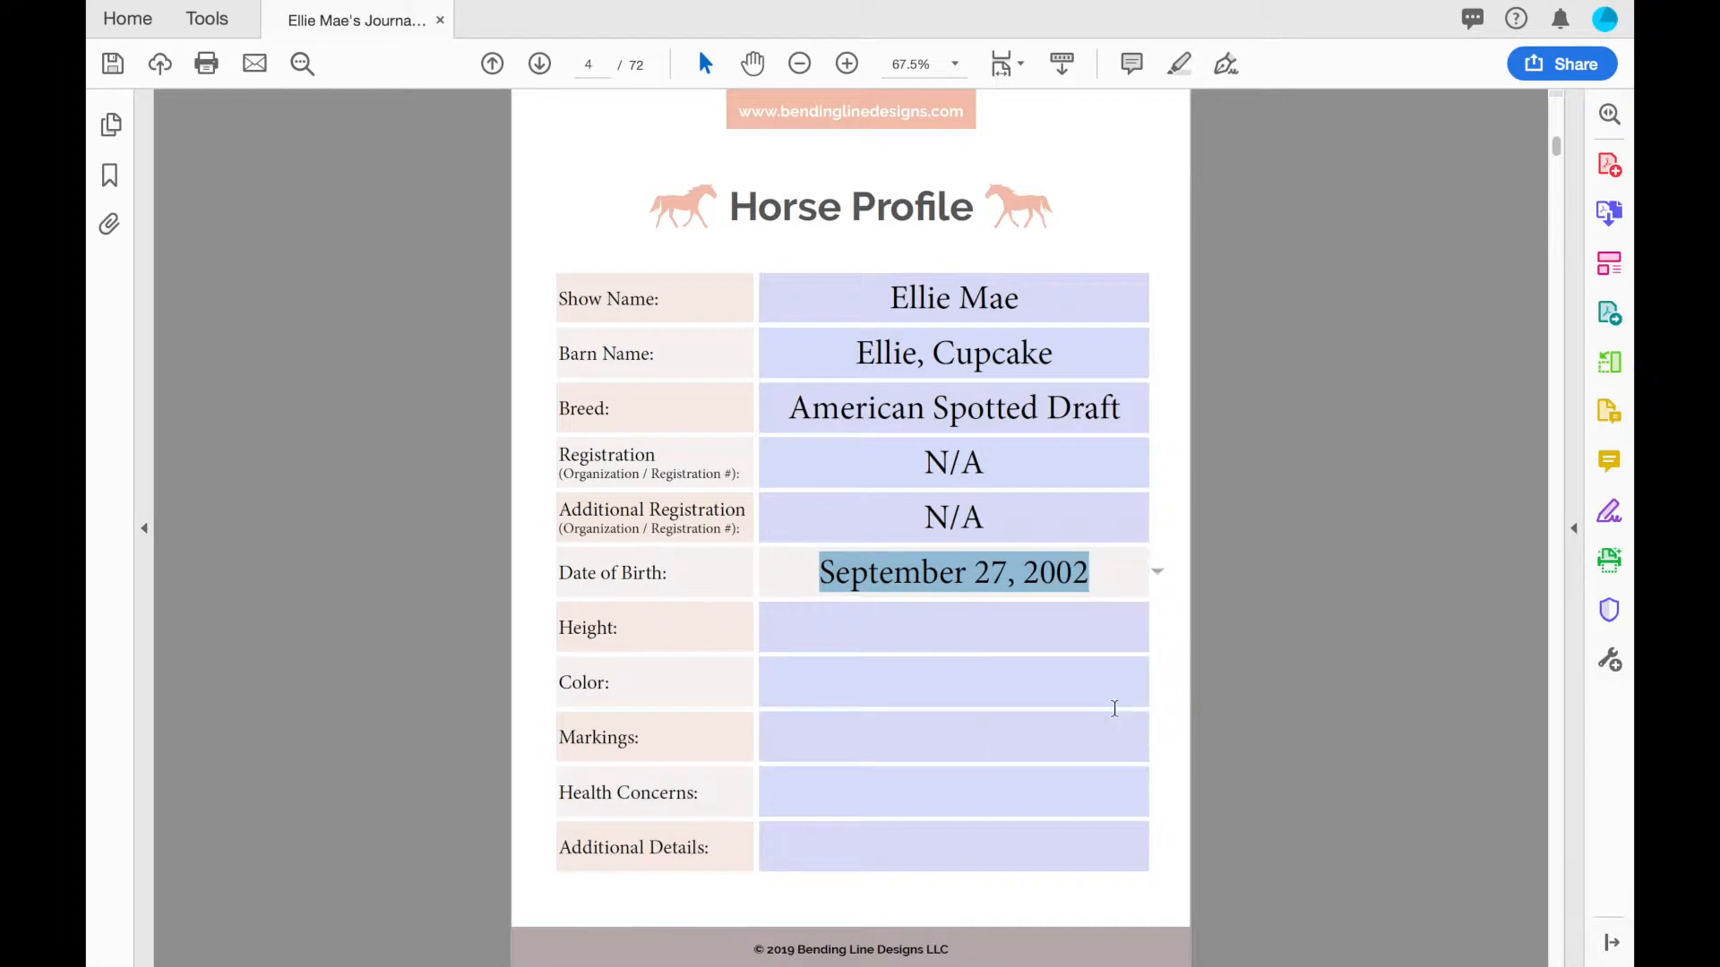
{"action": "left_click", "coordinate": [1116, 578]}
Step: Set the horse's height to 16.2, color to "Paint" and markings to "Blaze"
{"action": "left_click", "coordinate": [1074, 627]}
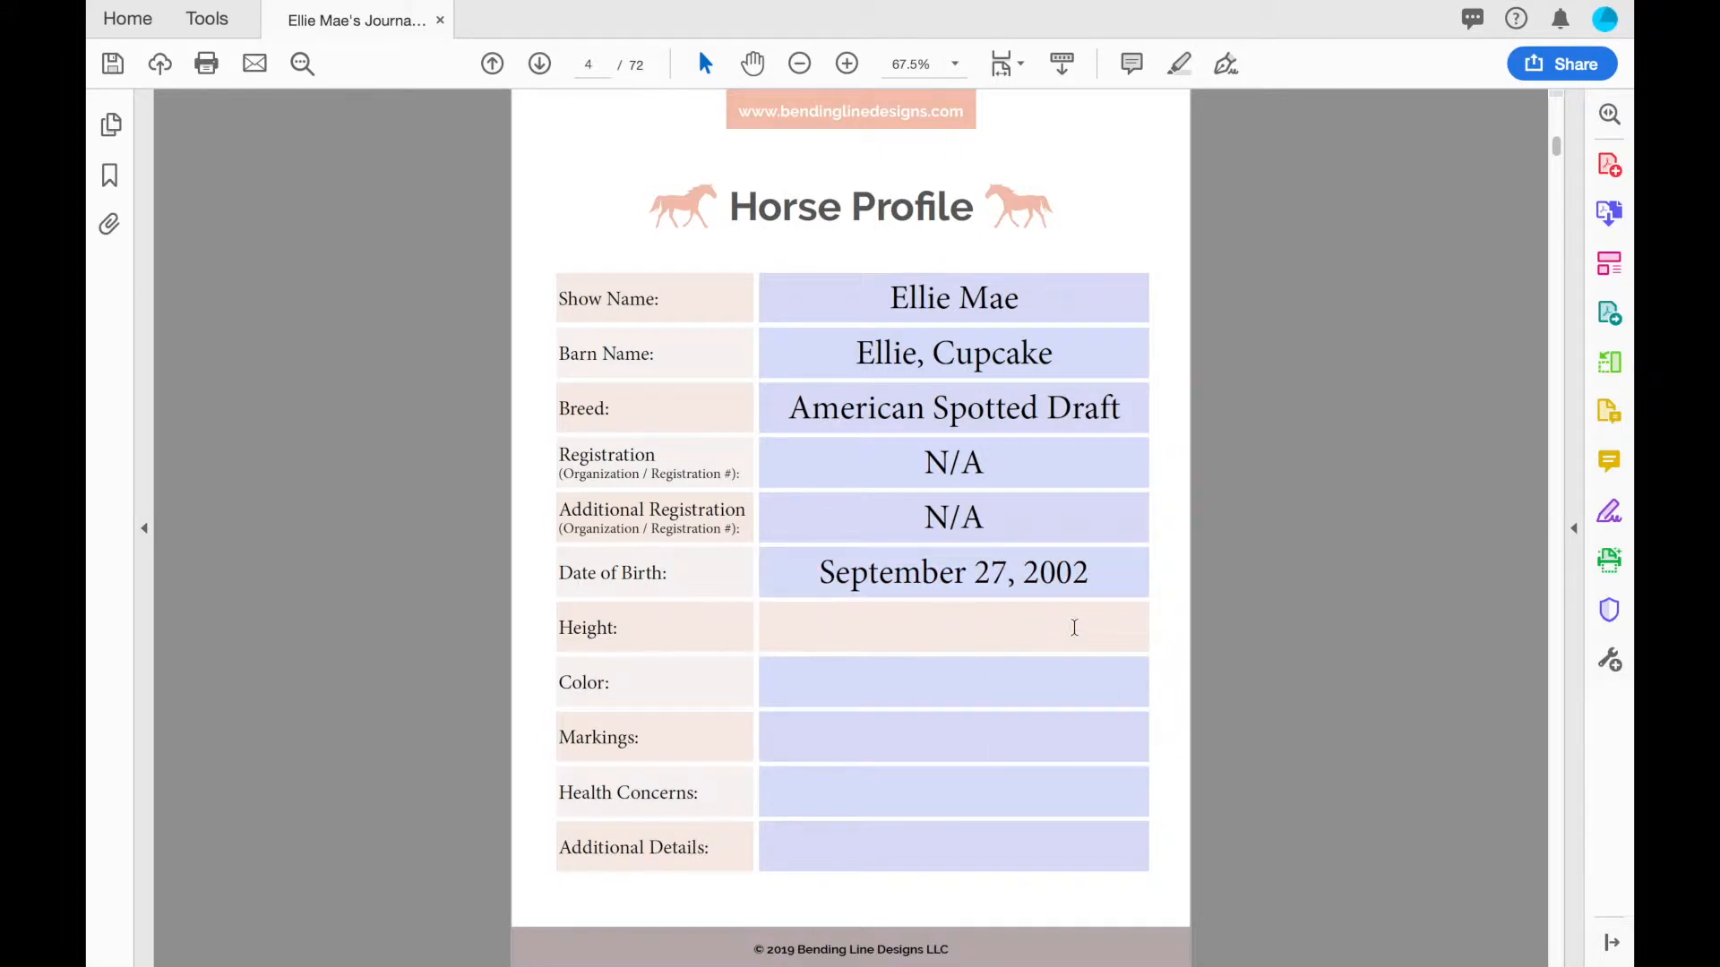
{"action": "type", "text": "16.2"}
{"action": "key", "text": "Tab"}
{"action": "type", "text": "Paint"}
{"action": "key", "text": "Tab"}
{"action": "type", "text": "Blaze"}
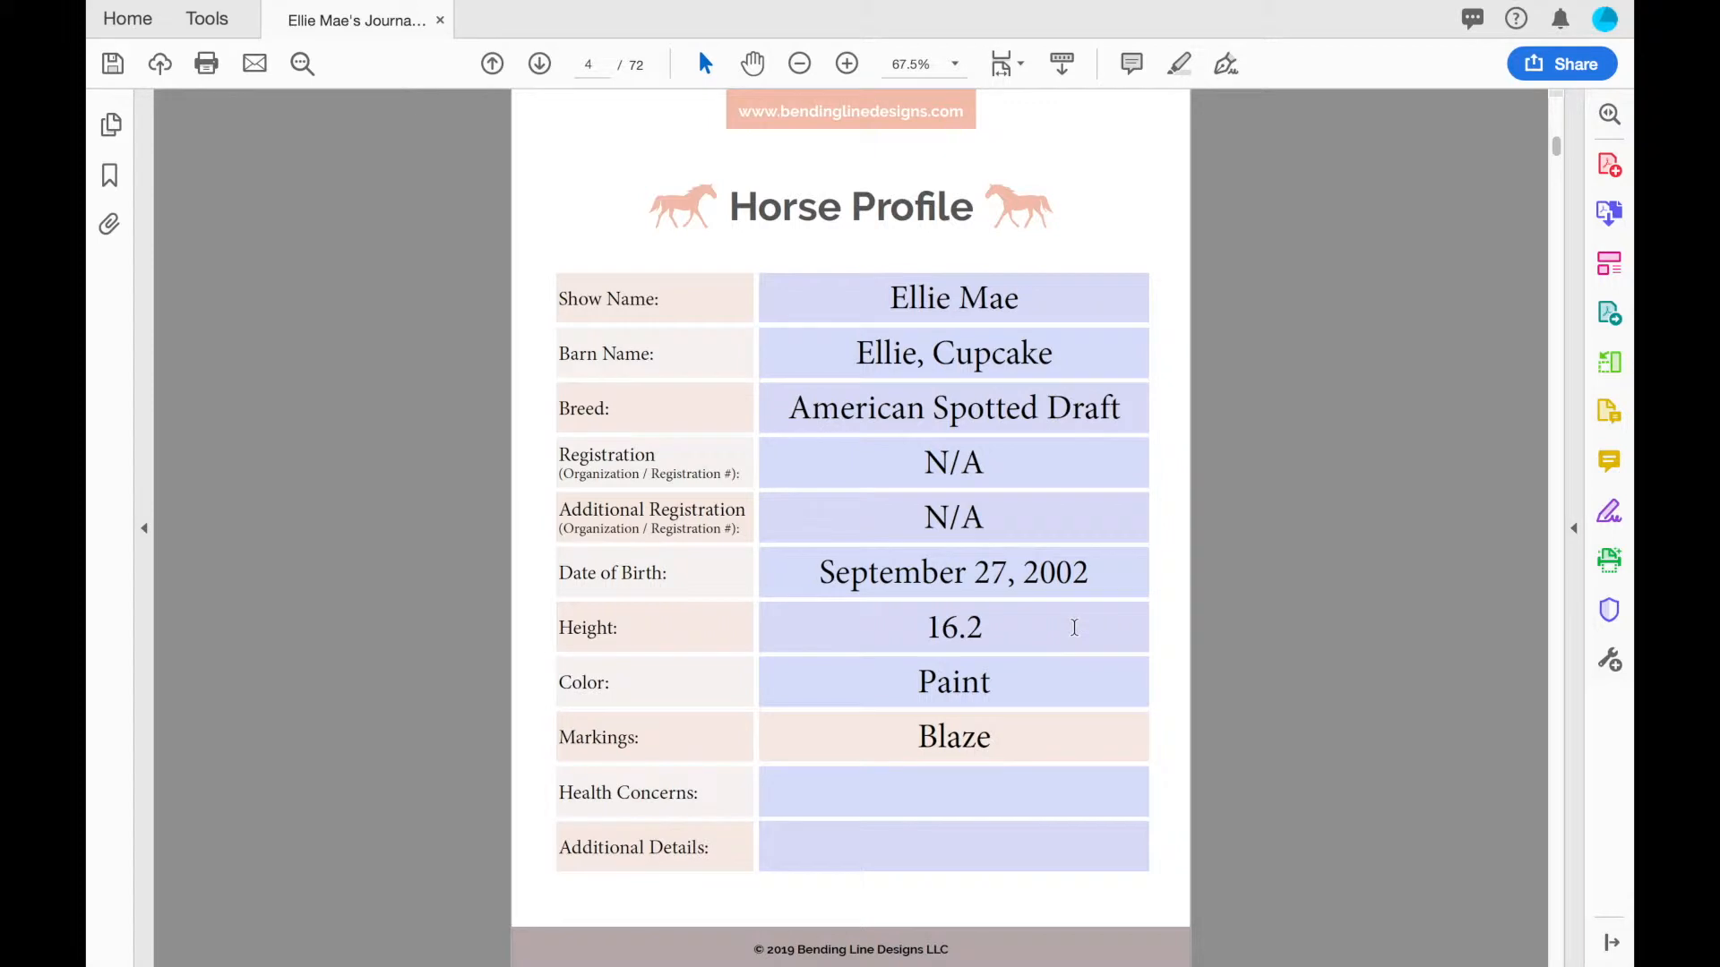
{"action": "key", "text": "Tab"}
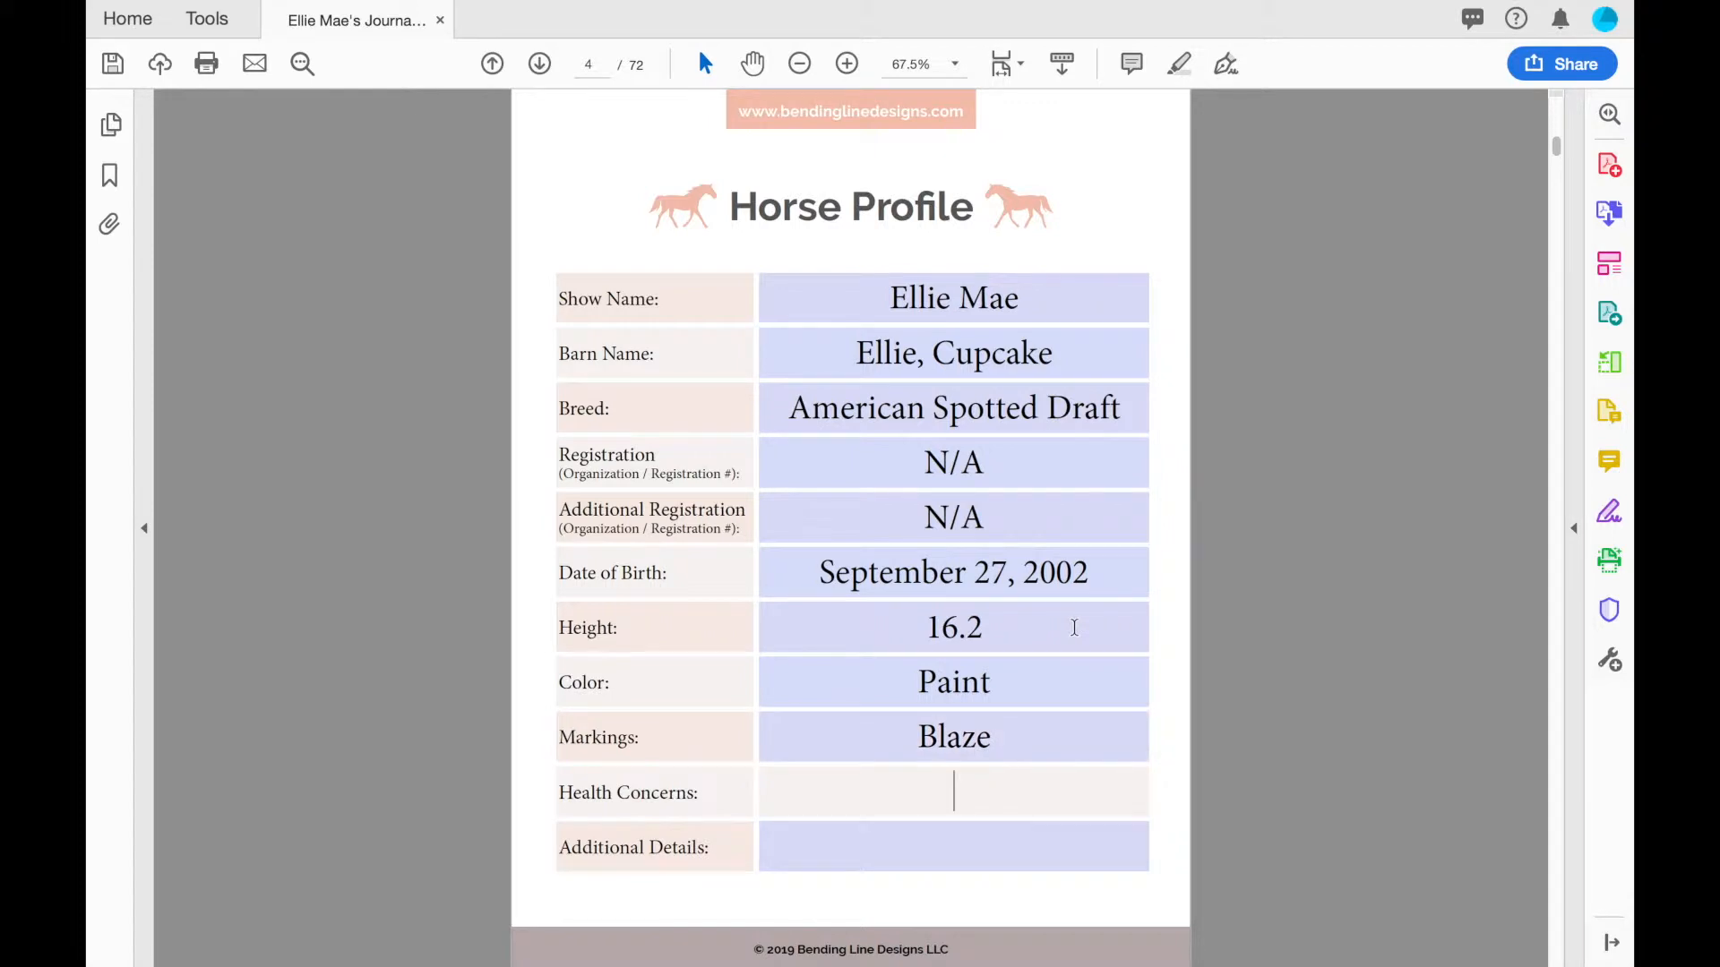
Step: Enter "Beginning to show signs of arthritis in hocks and stifles" as the horse's health concerns
{"action": "type", "text": "Beginning"}
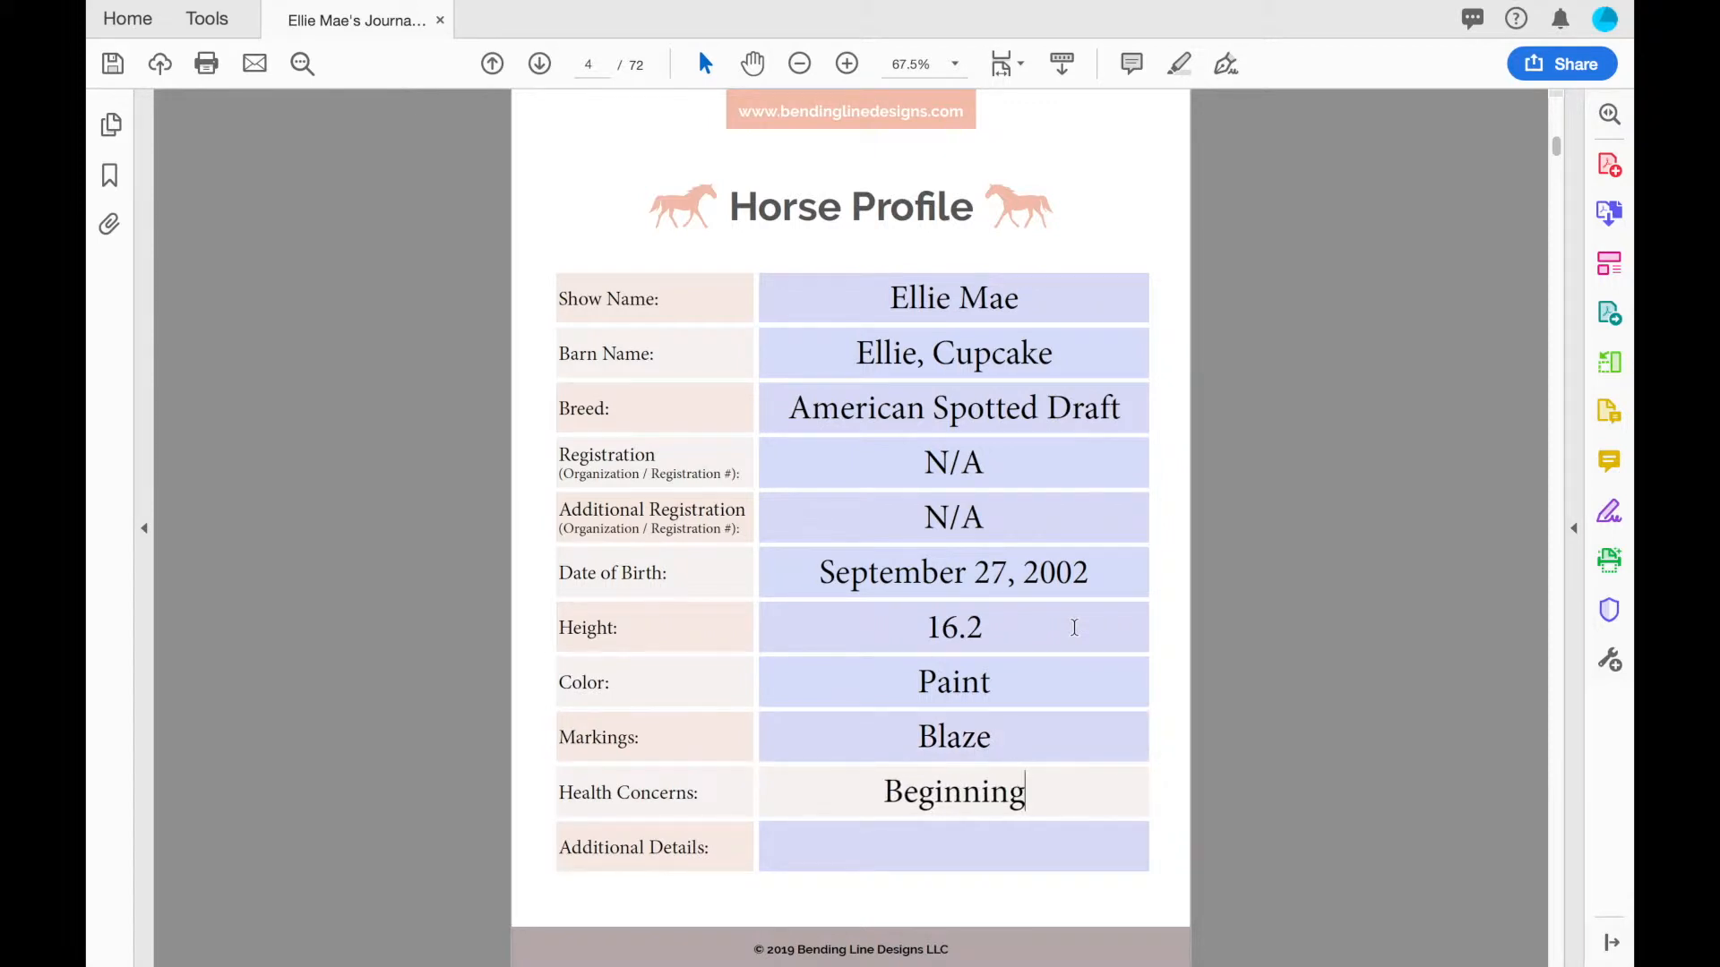
{"action": "type", "text": " to show signs of"}
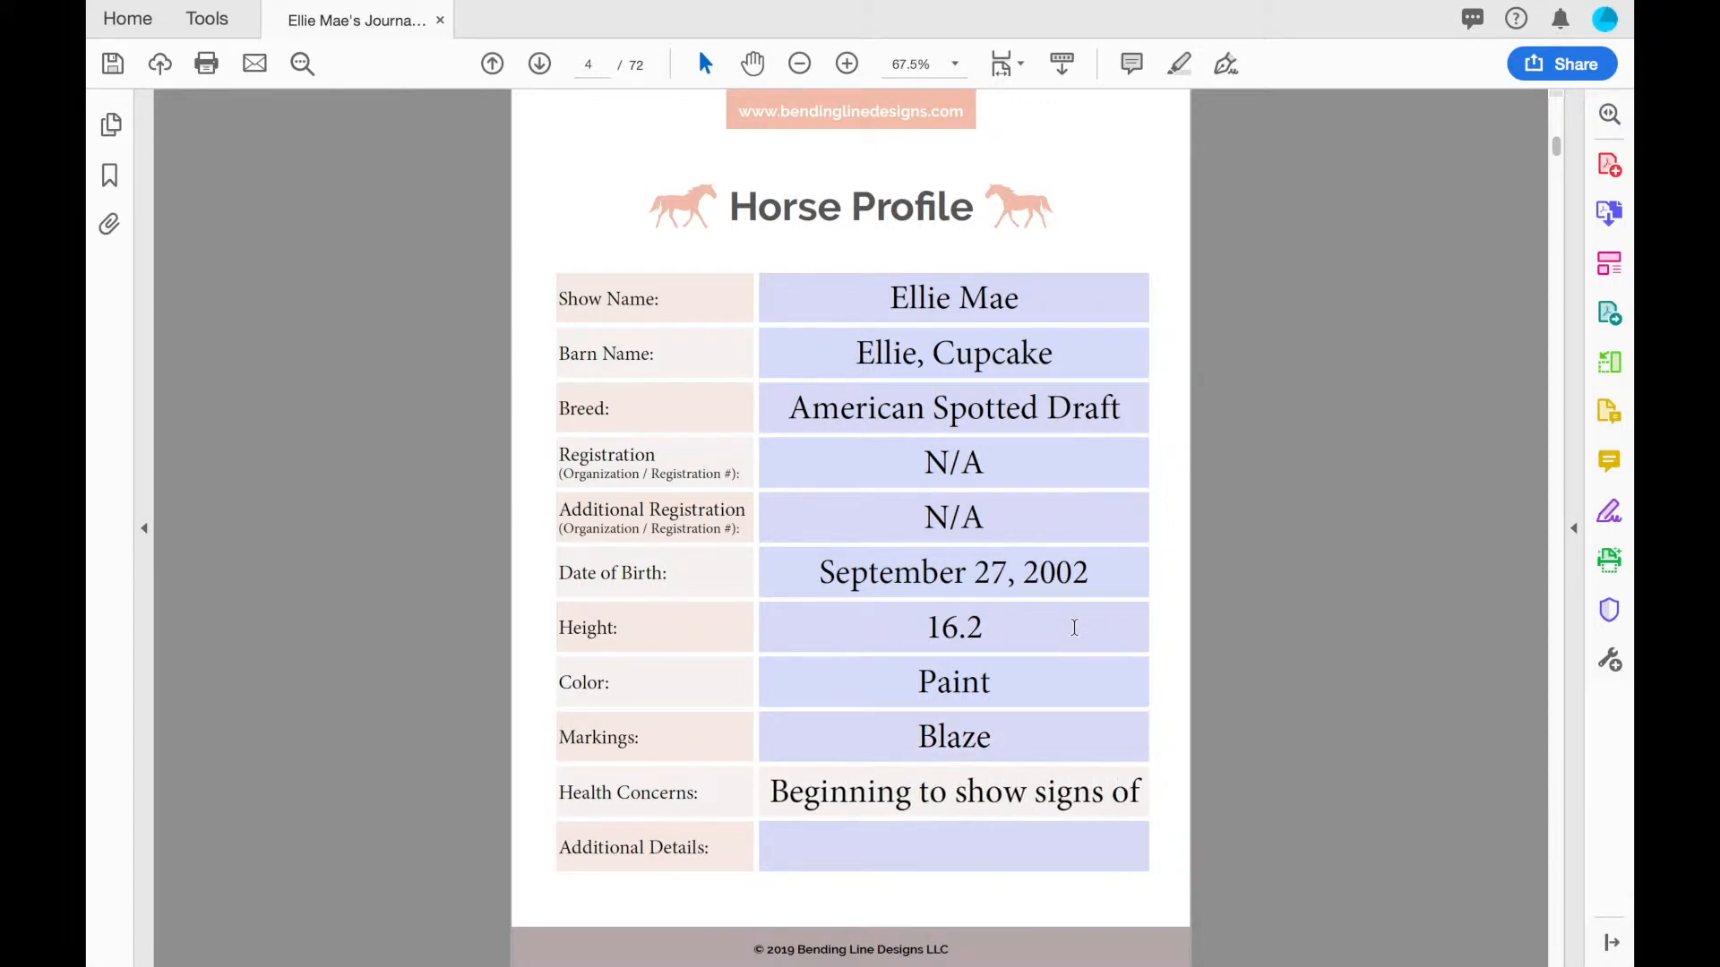
{"action": "type", "text": " arthri"}
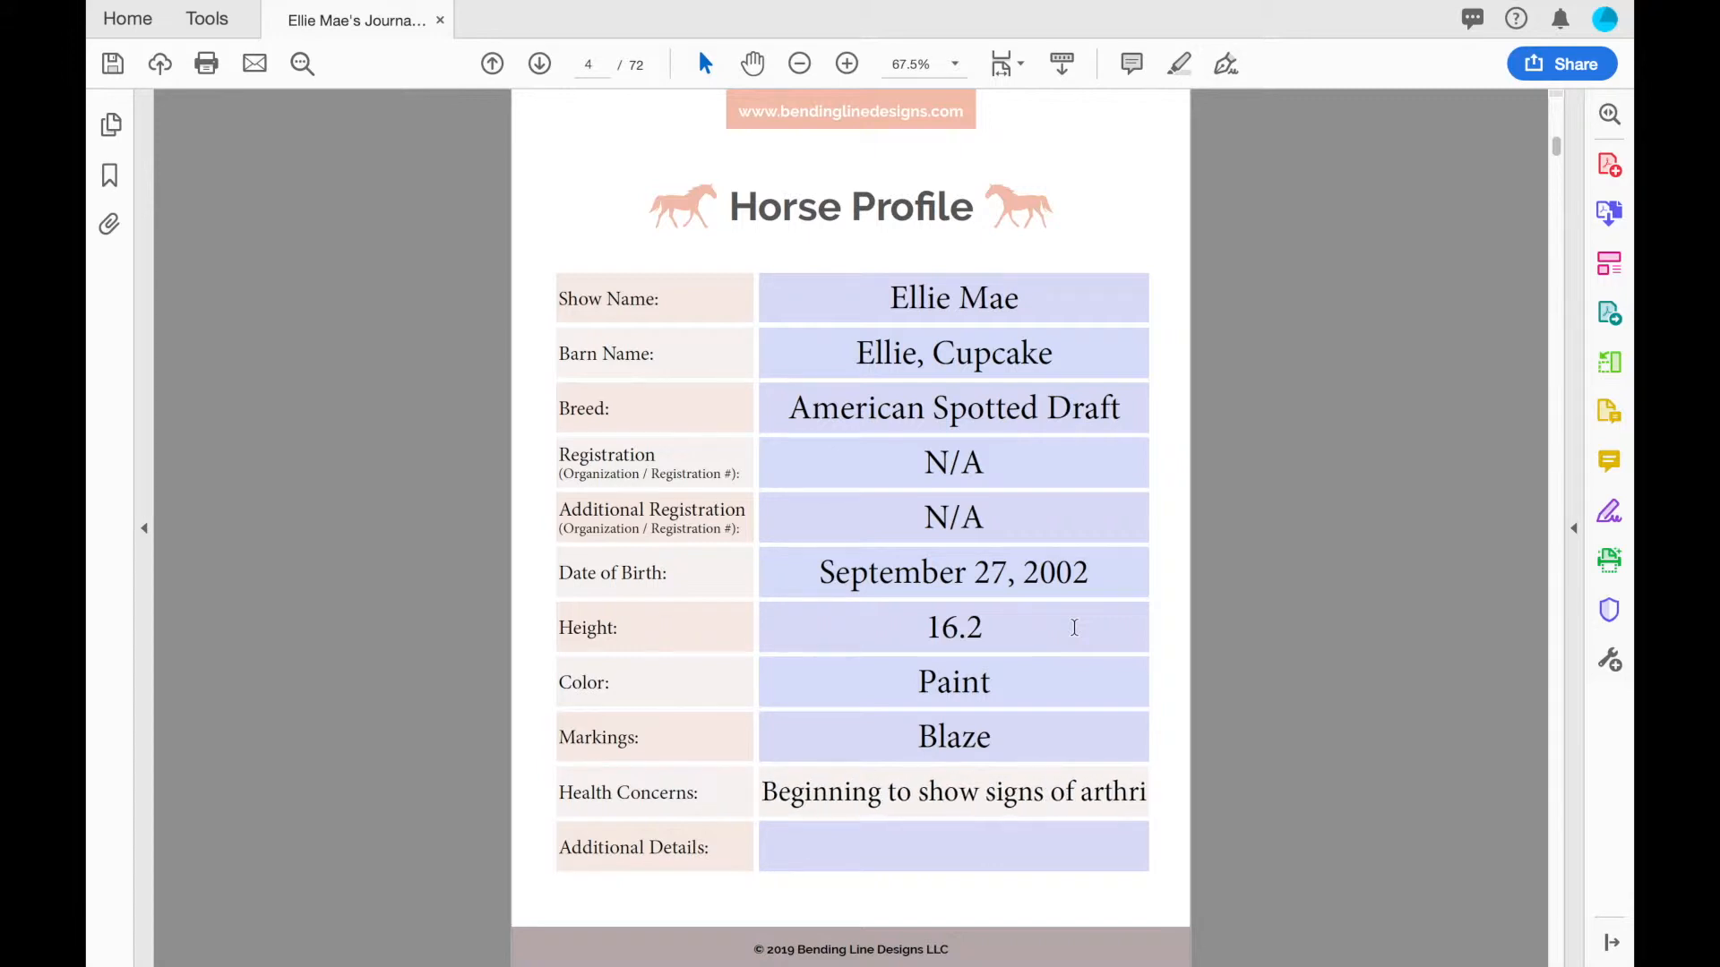
{"action": "type", "text": "tis in hocks and stifles"}
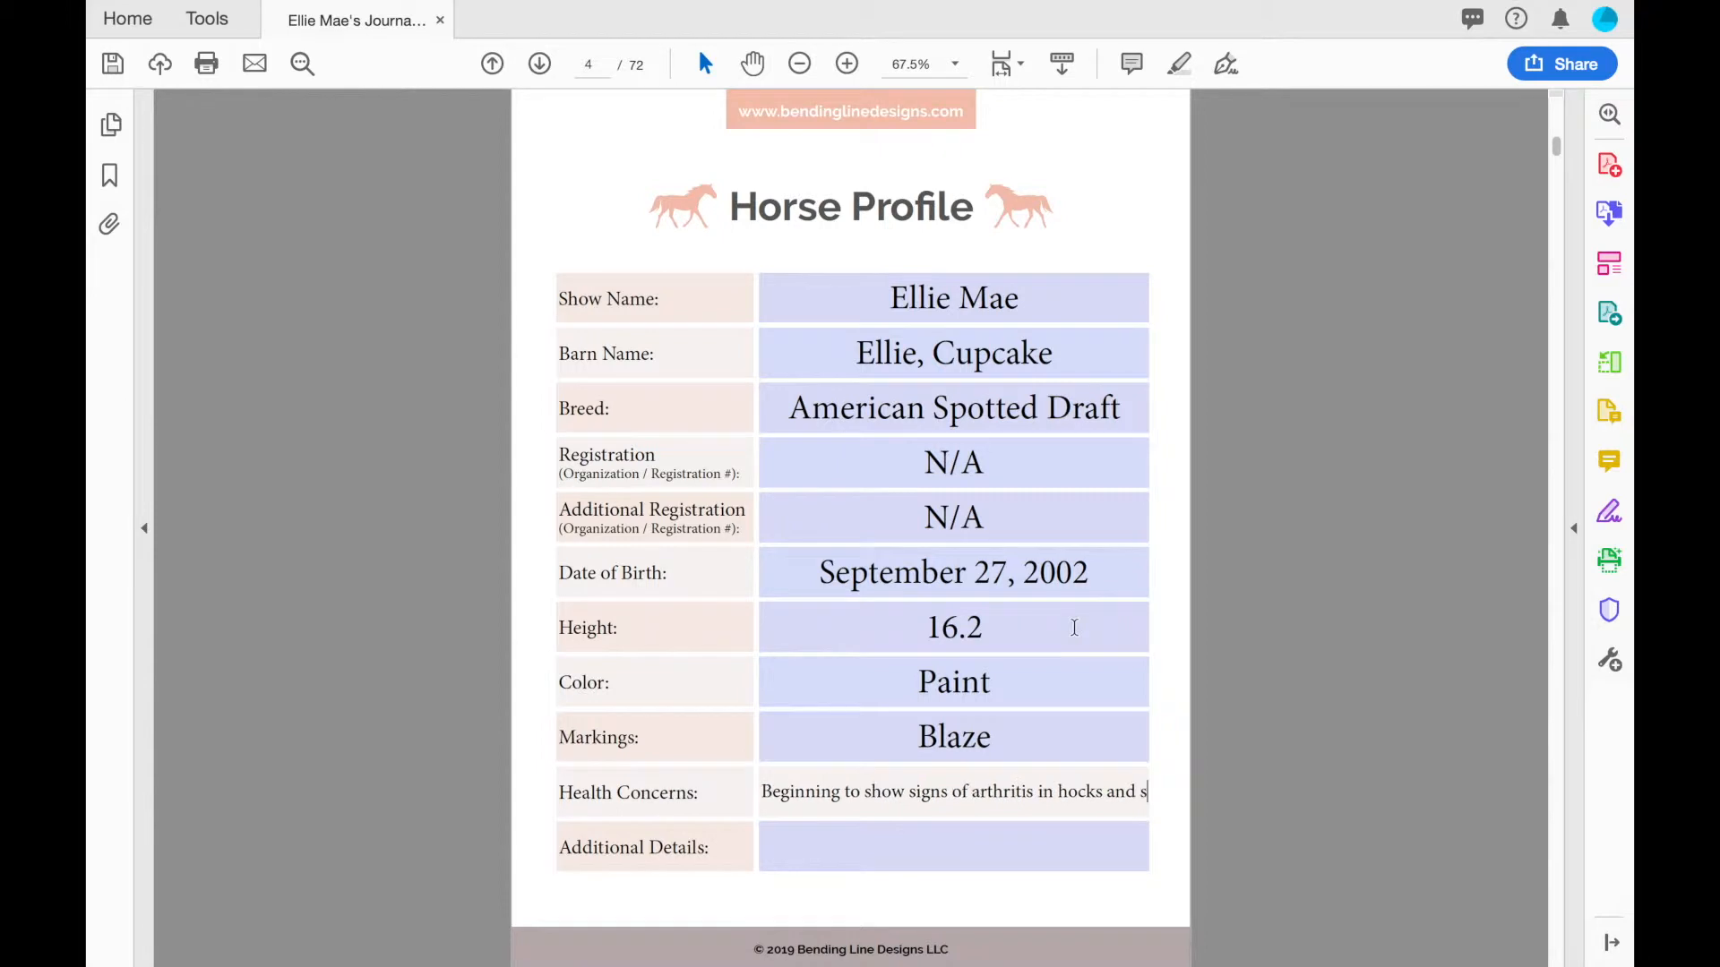
{"action": "key", "text": "Tab"}
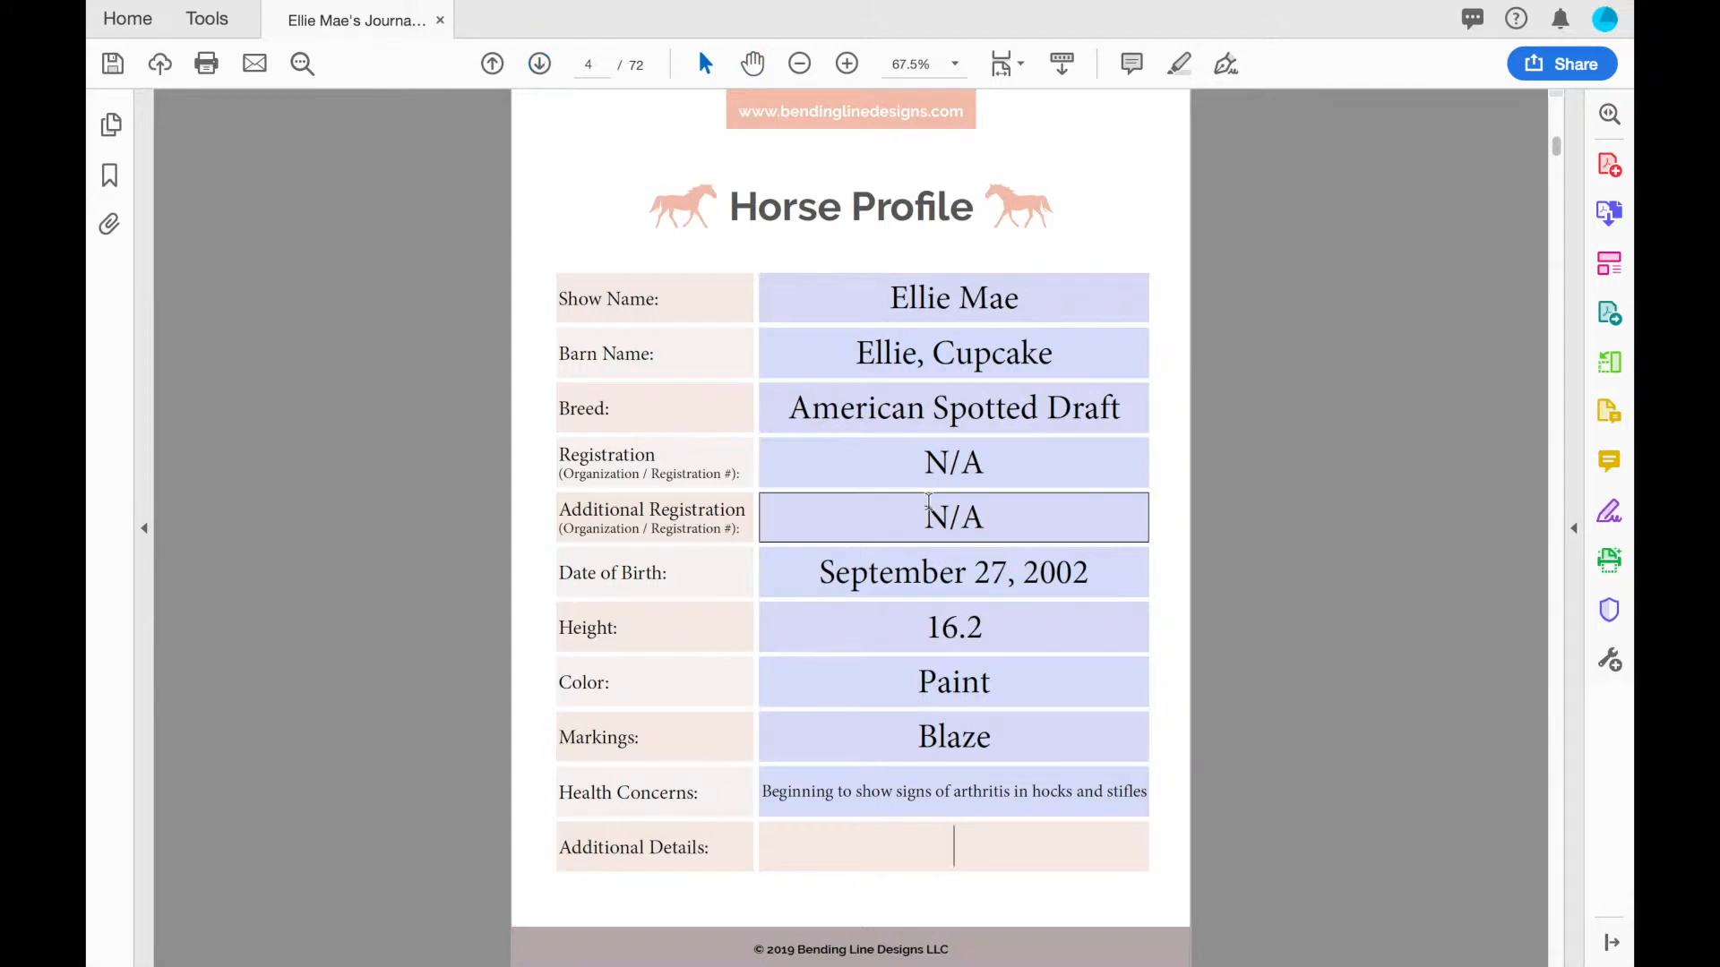
Step: Enter "Ellie Mae" as the horse's name in the title box on page 5
{"action": "scroll", "coordinate": [968, 600], "scroll_direction": "down", "scroll_amount": 5}
{"action": "scroll", "coordinate": [986, 612], "scroll_direction": "down", "scroll_amount": 10}
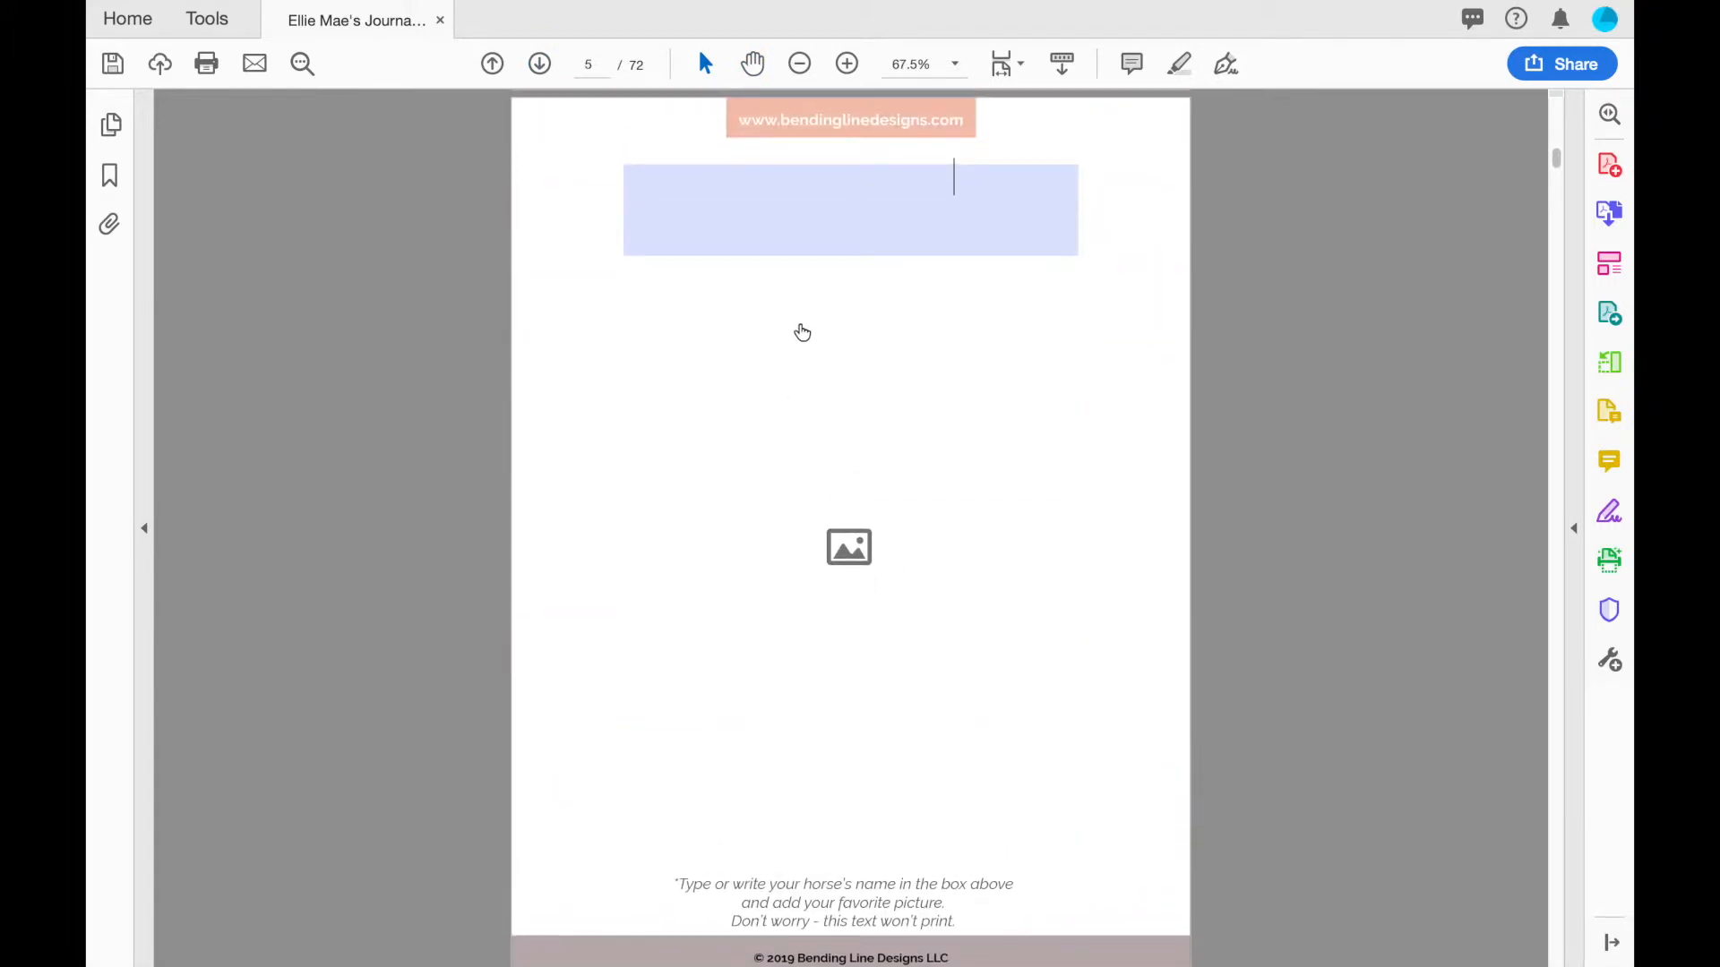
{"action": "left_click", "coordinate": [948, 218]}
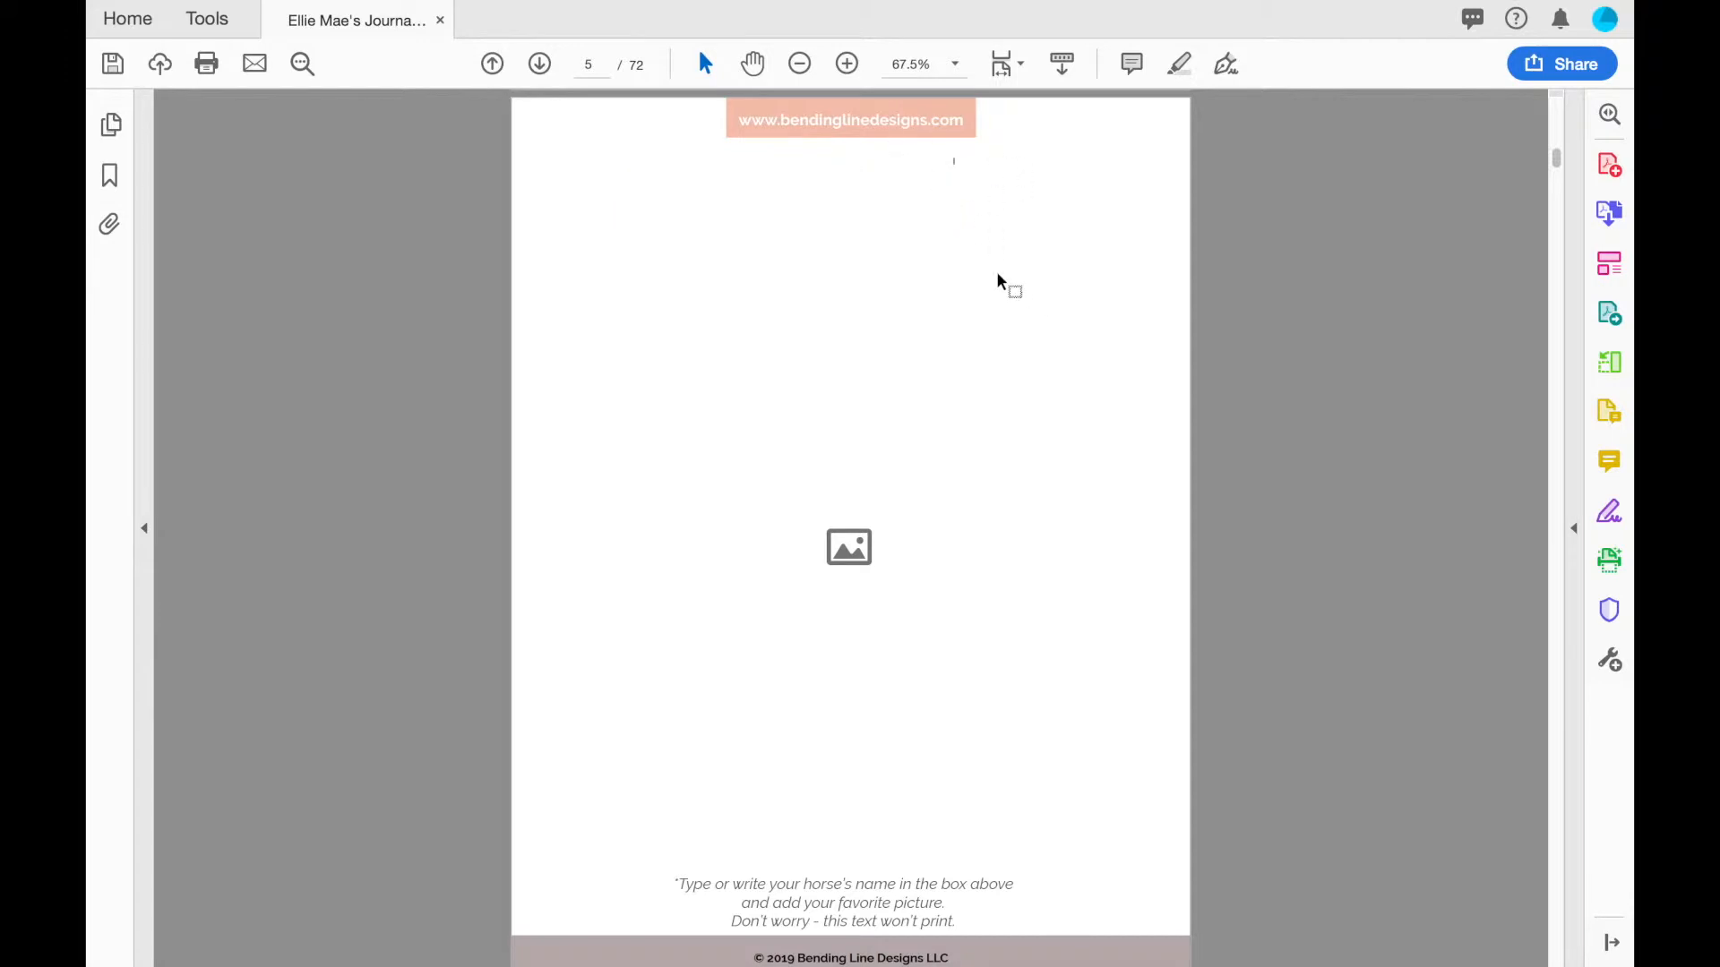
{"action": "type", "text": "Ellie Mae"}
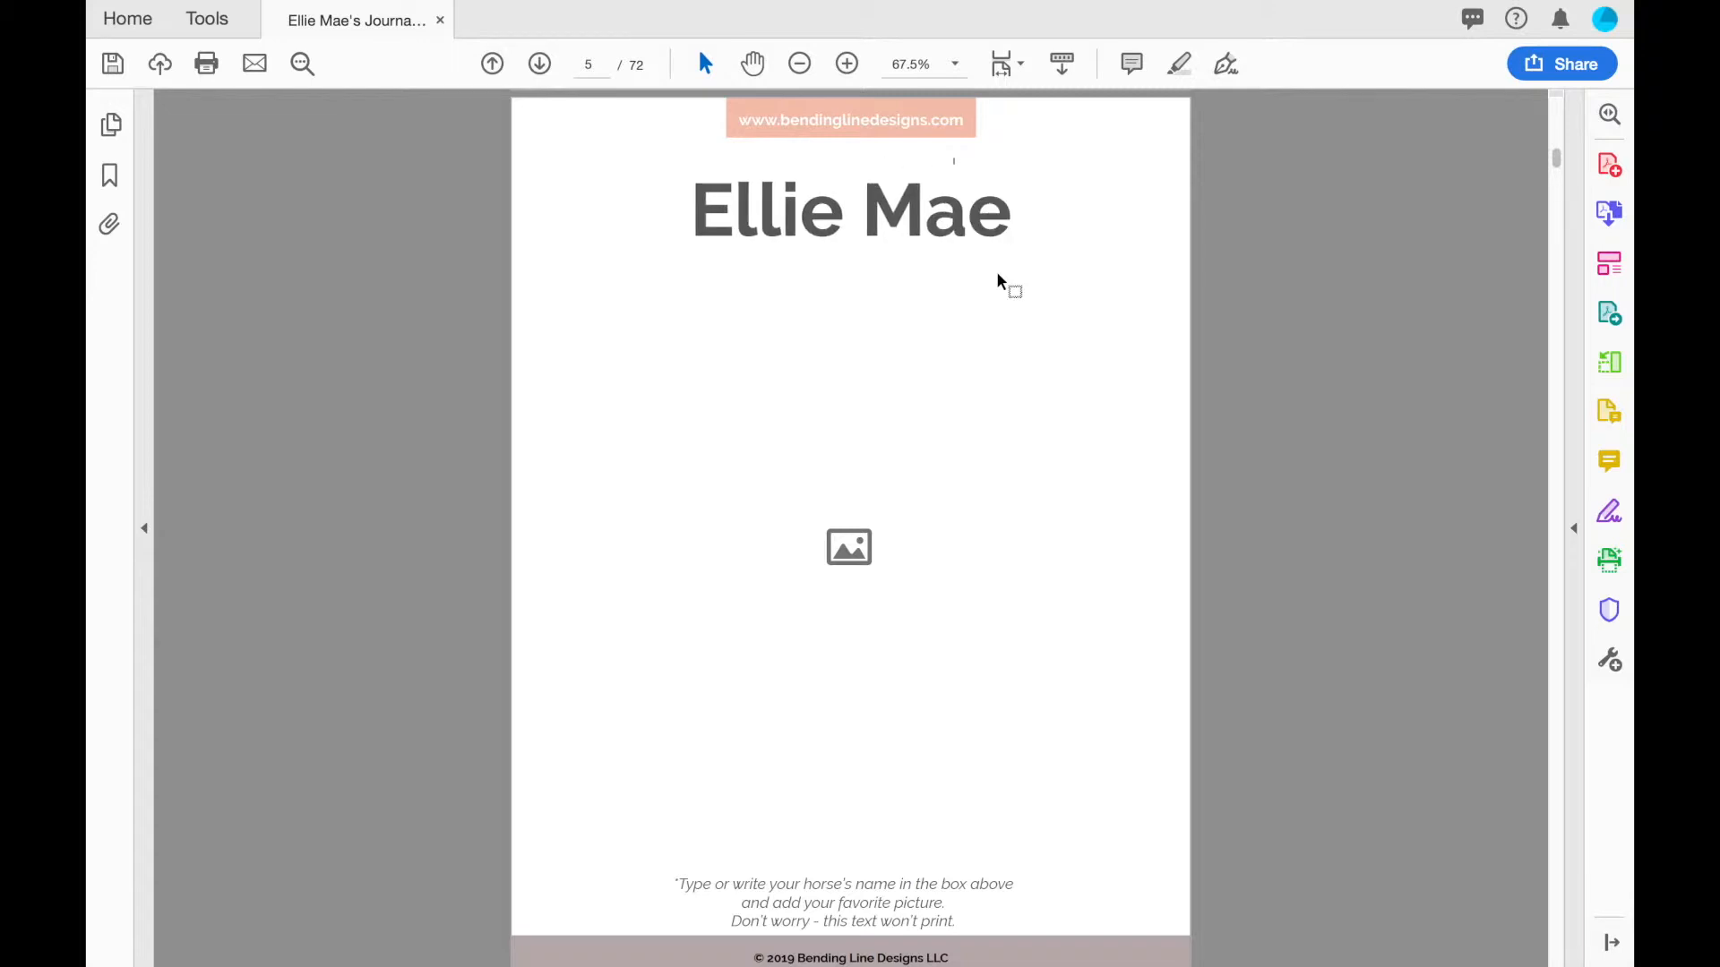
Step: Insert DSC_9663-4.jpg from Documents > BLD > EQ Planner > Ellie's Journal into the page 5 picture placeholder
{"action": "left_click", "coordinate": [856, 555]}
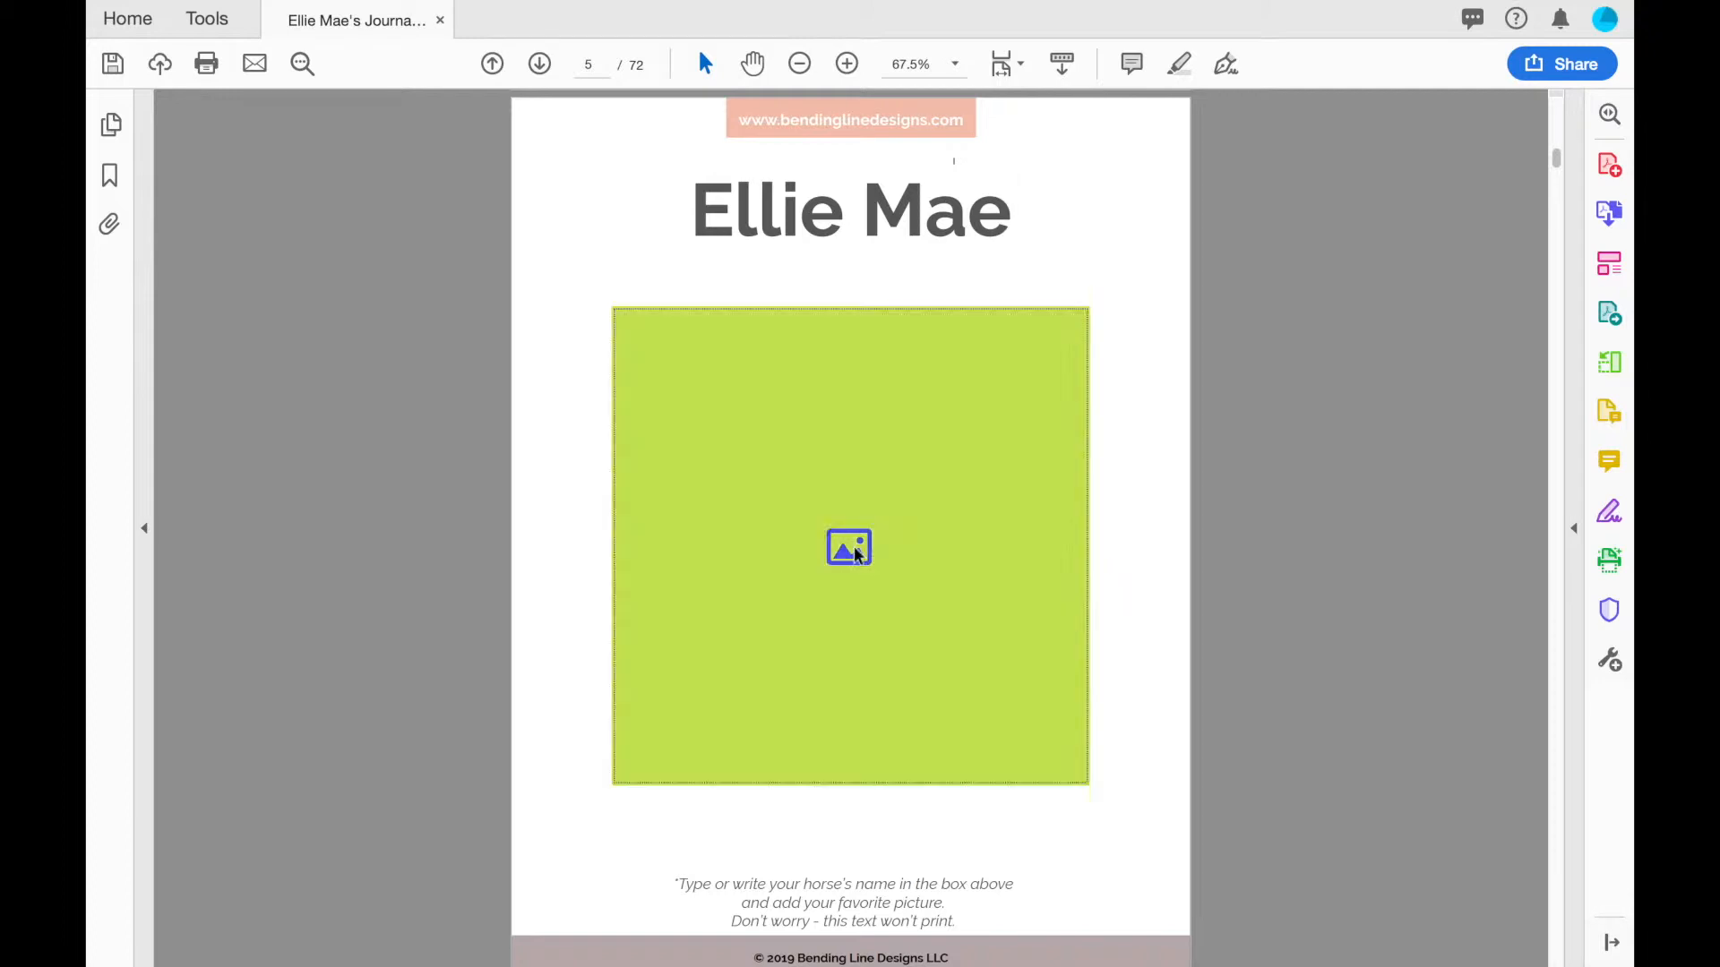
{"action": "left_click", "coordinate": [980, 287]}
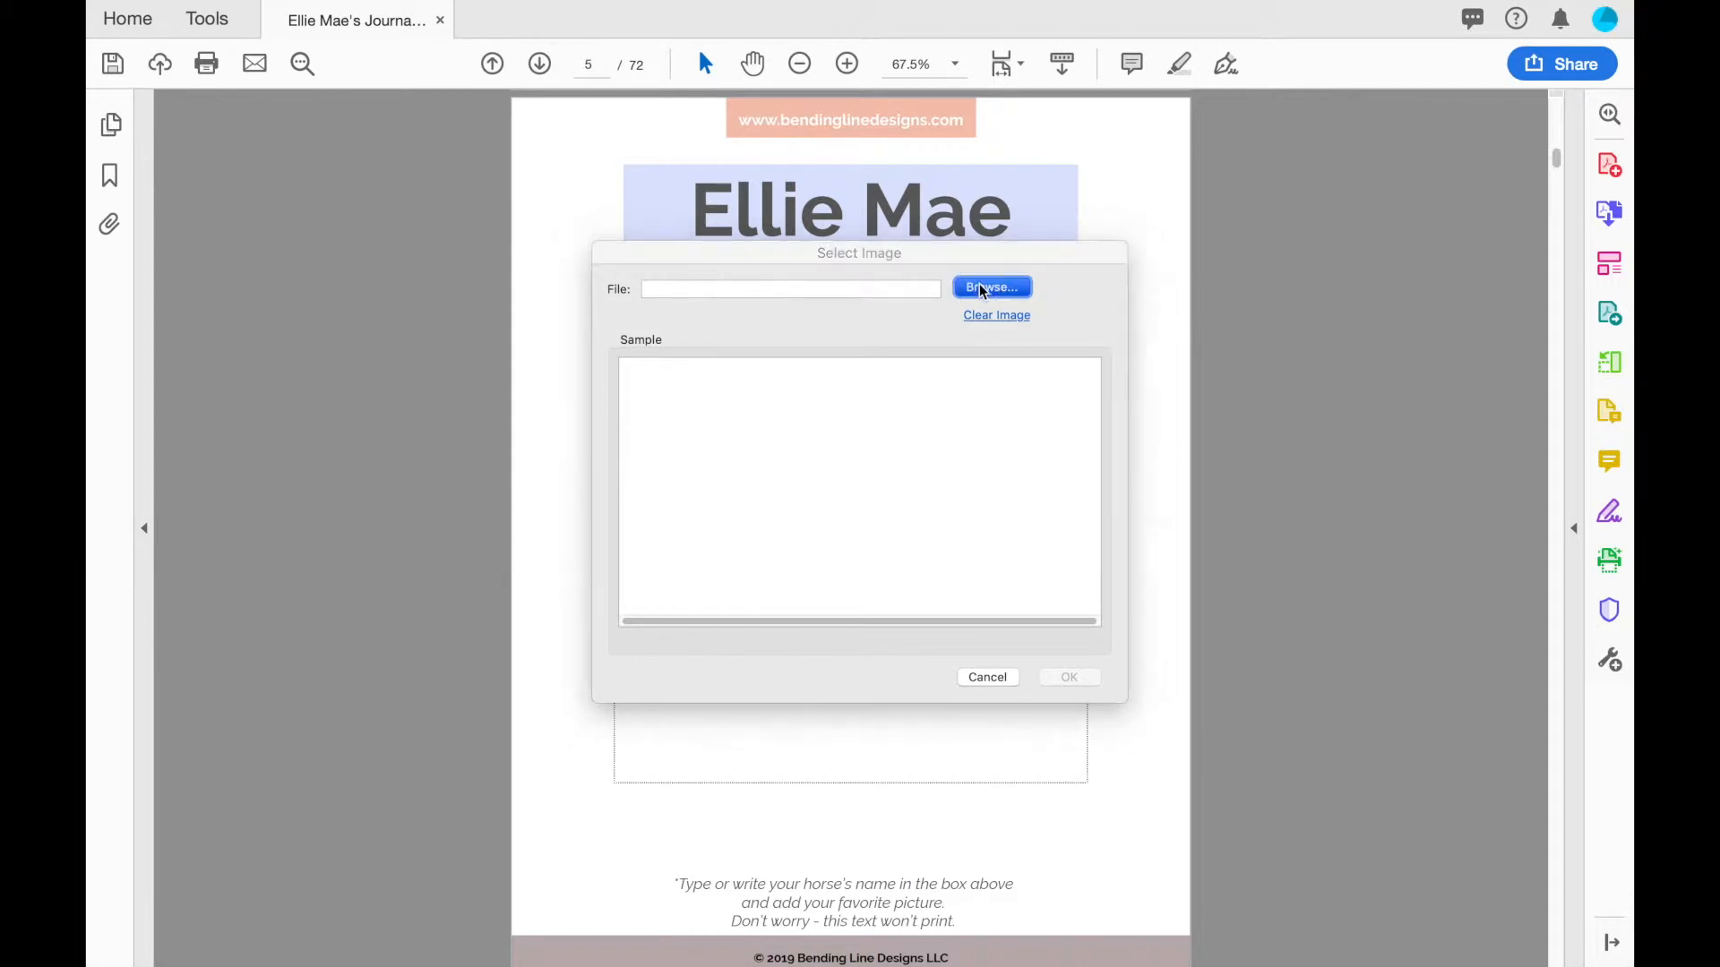
{"action": "left_click", "coordinate": [999, 424]}
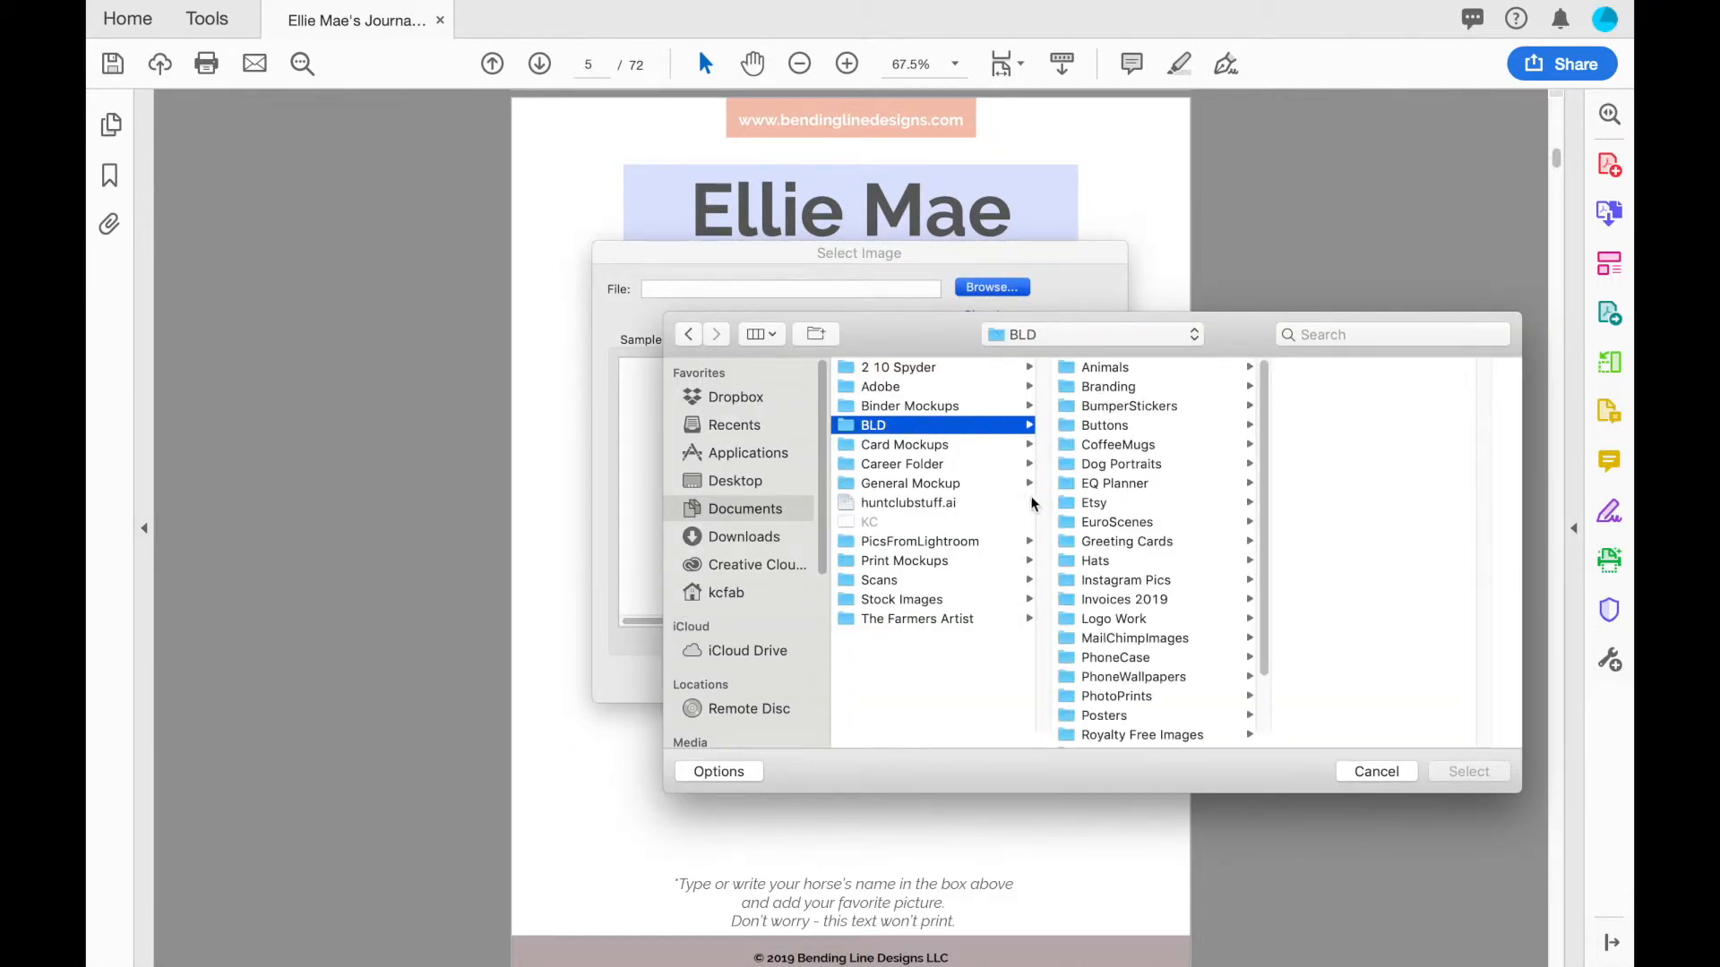
{"action": "left_click", "coordinate": [1088, 484]}
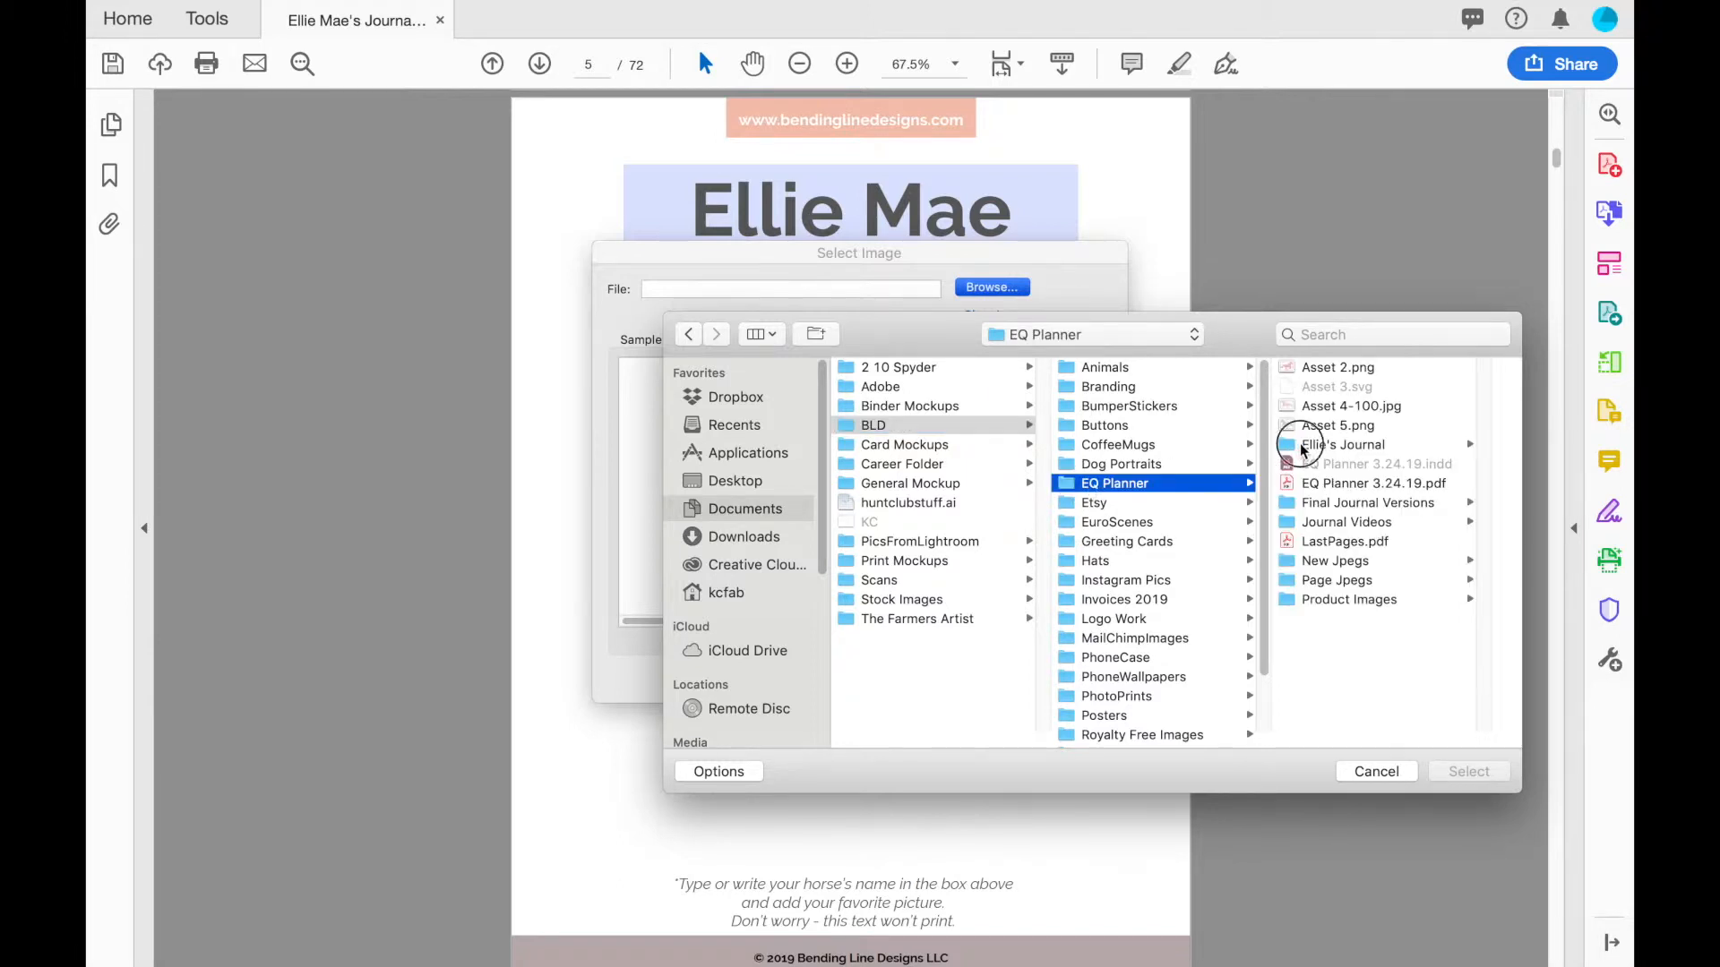
{"action": "left_click", "coordinate": [1299, 444]}
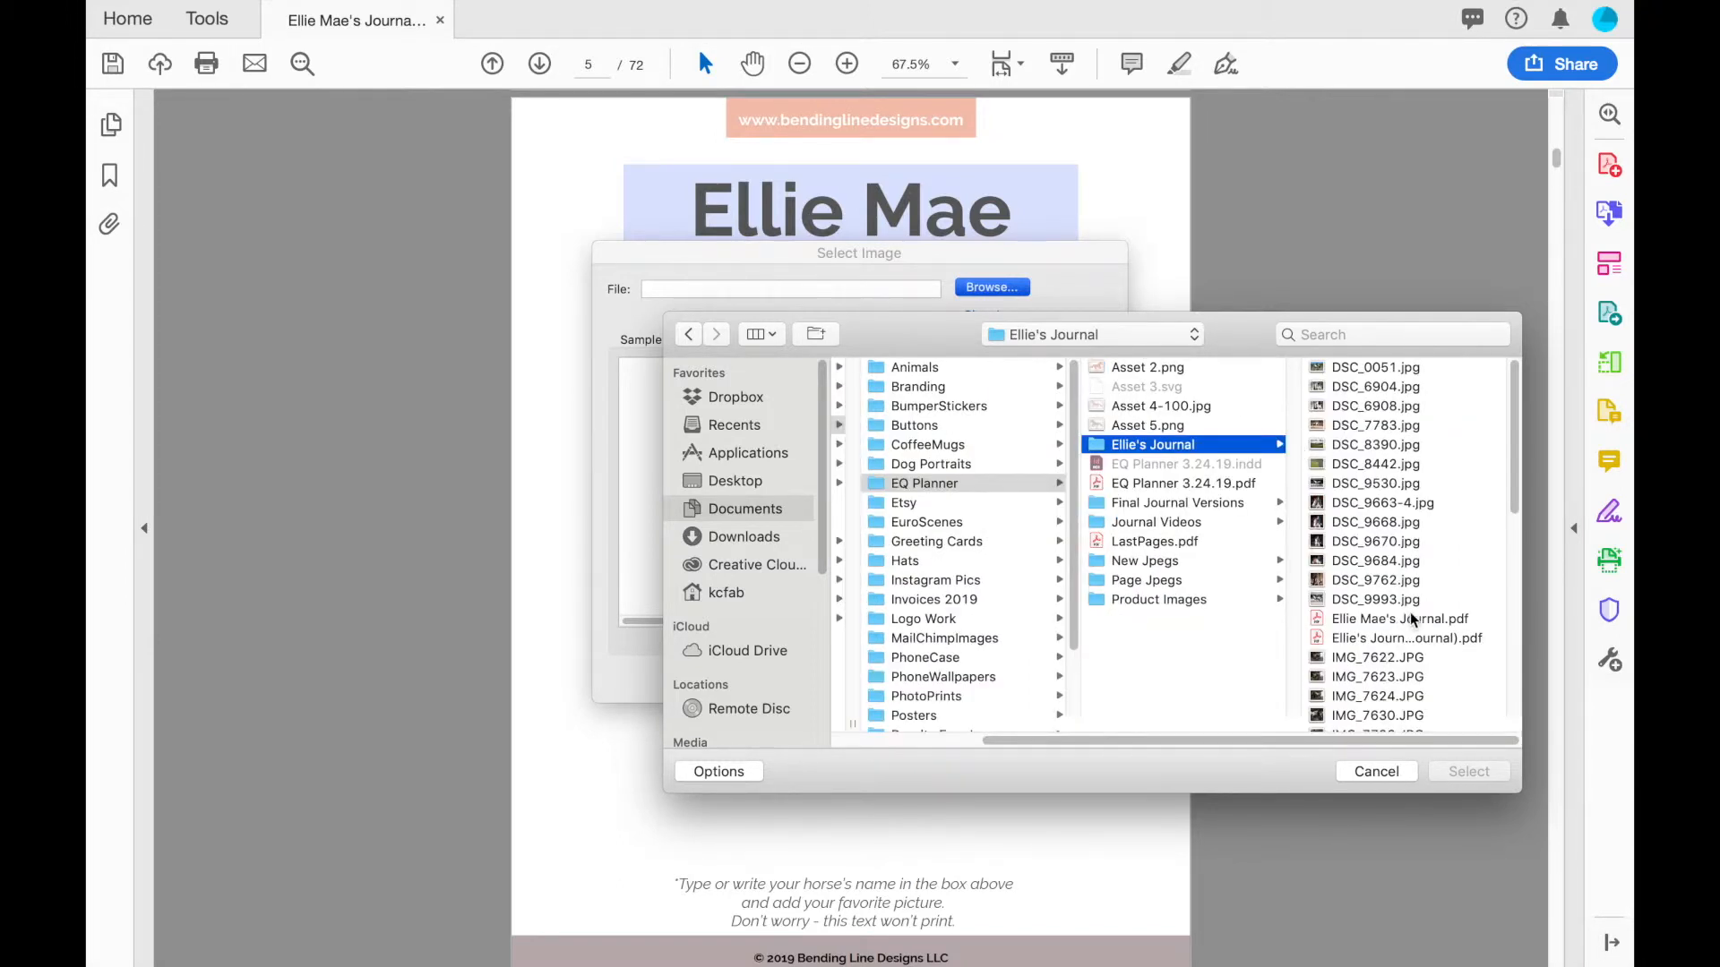
{"action": "left_click", "coordinate": [1378, 503]}
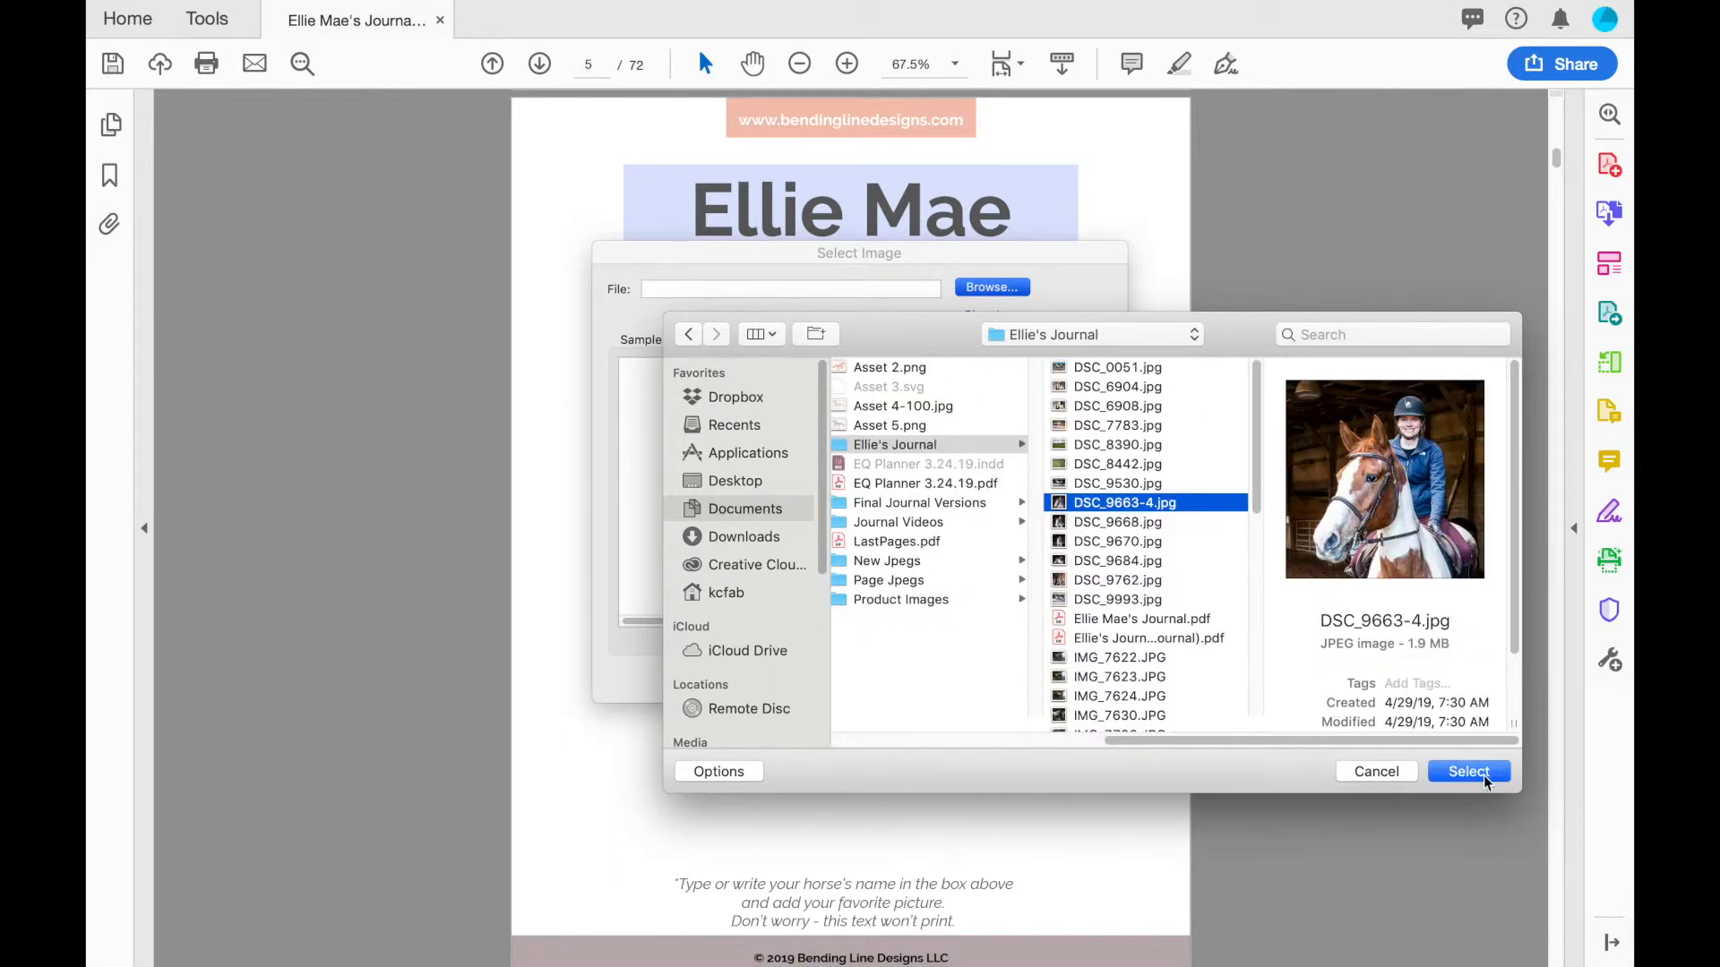
{"action": "left_click", "coordinate": [1469, 772]}
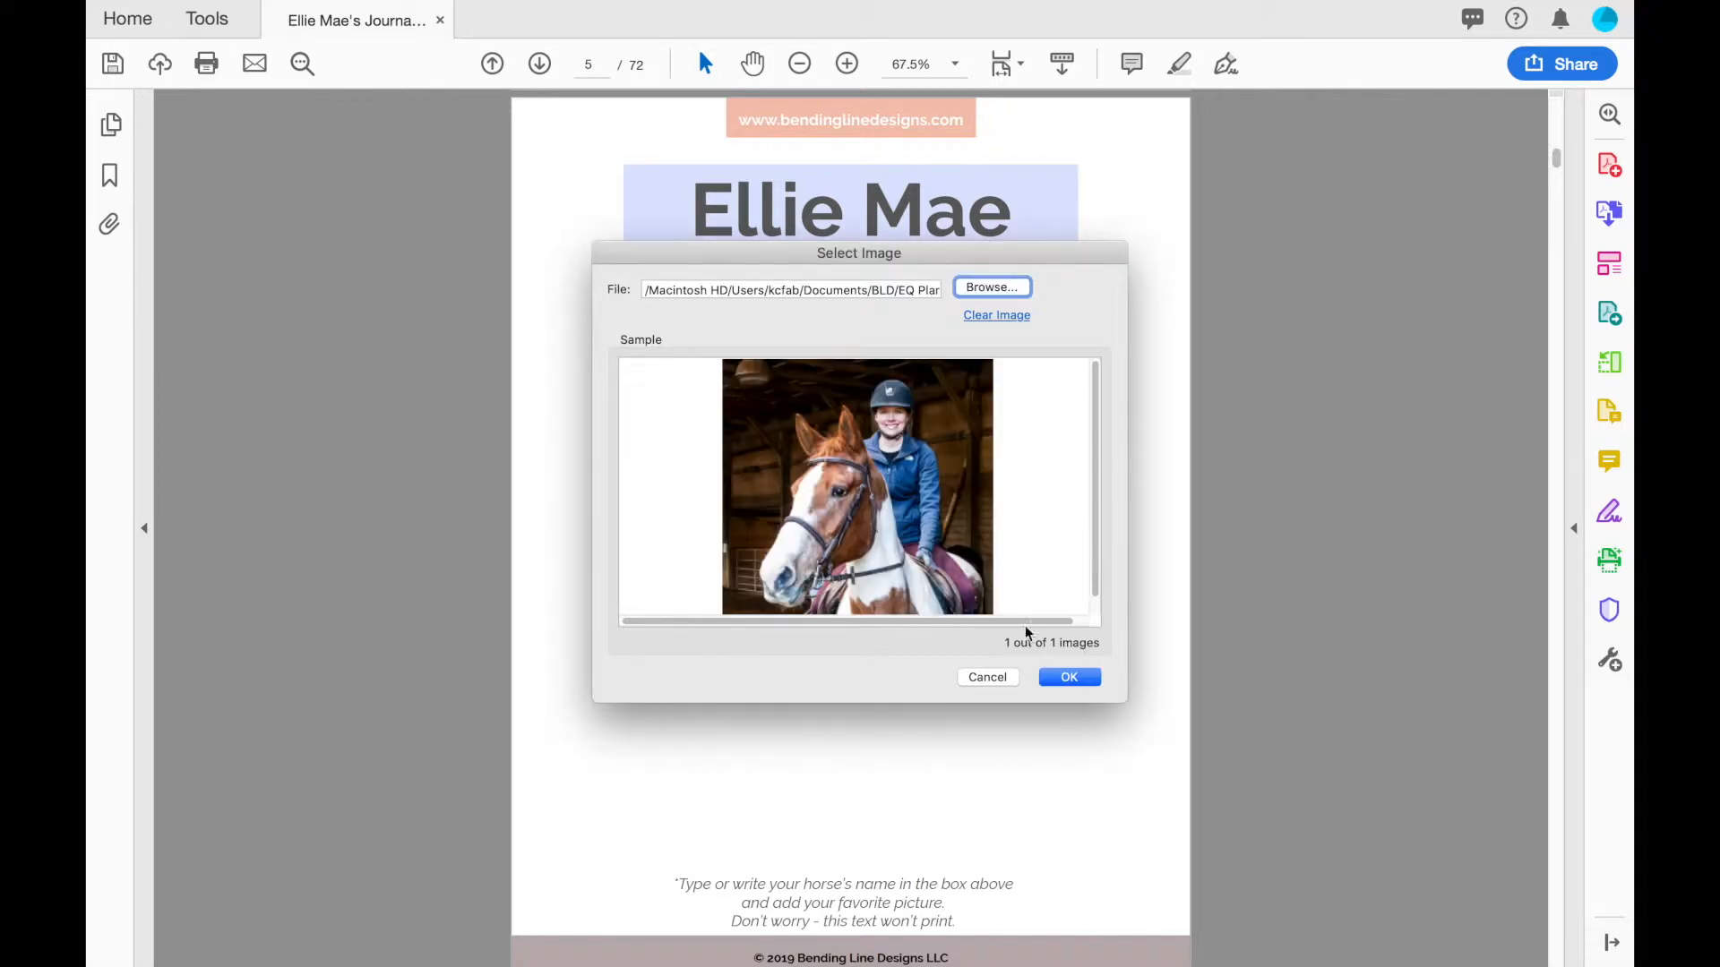
{"action": "left_click", "coordinate": [1067, 678]}
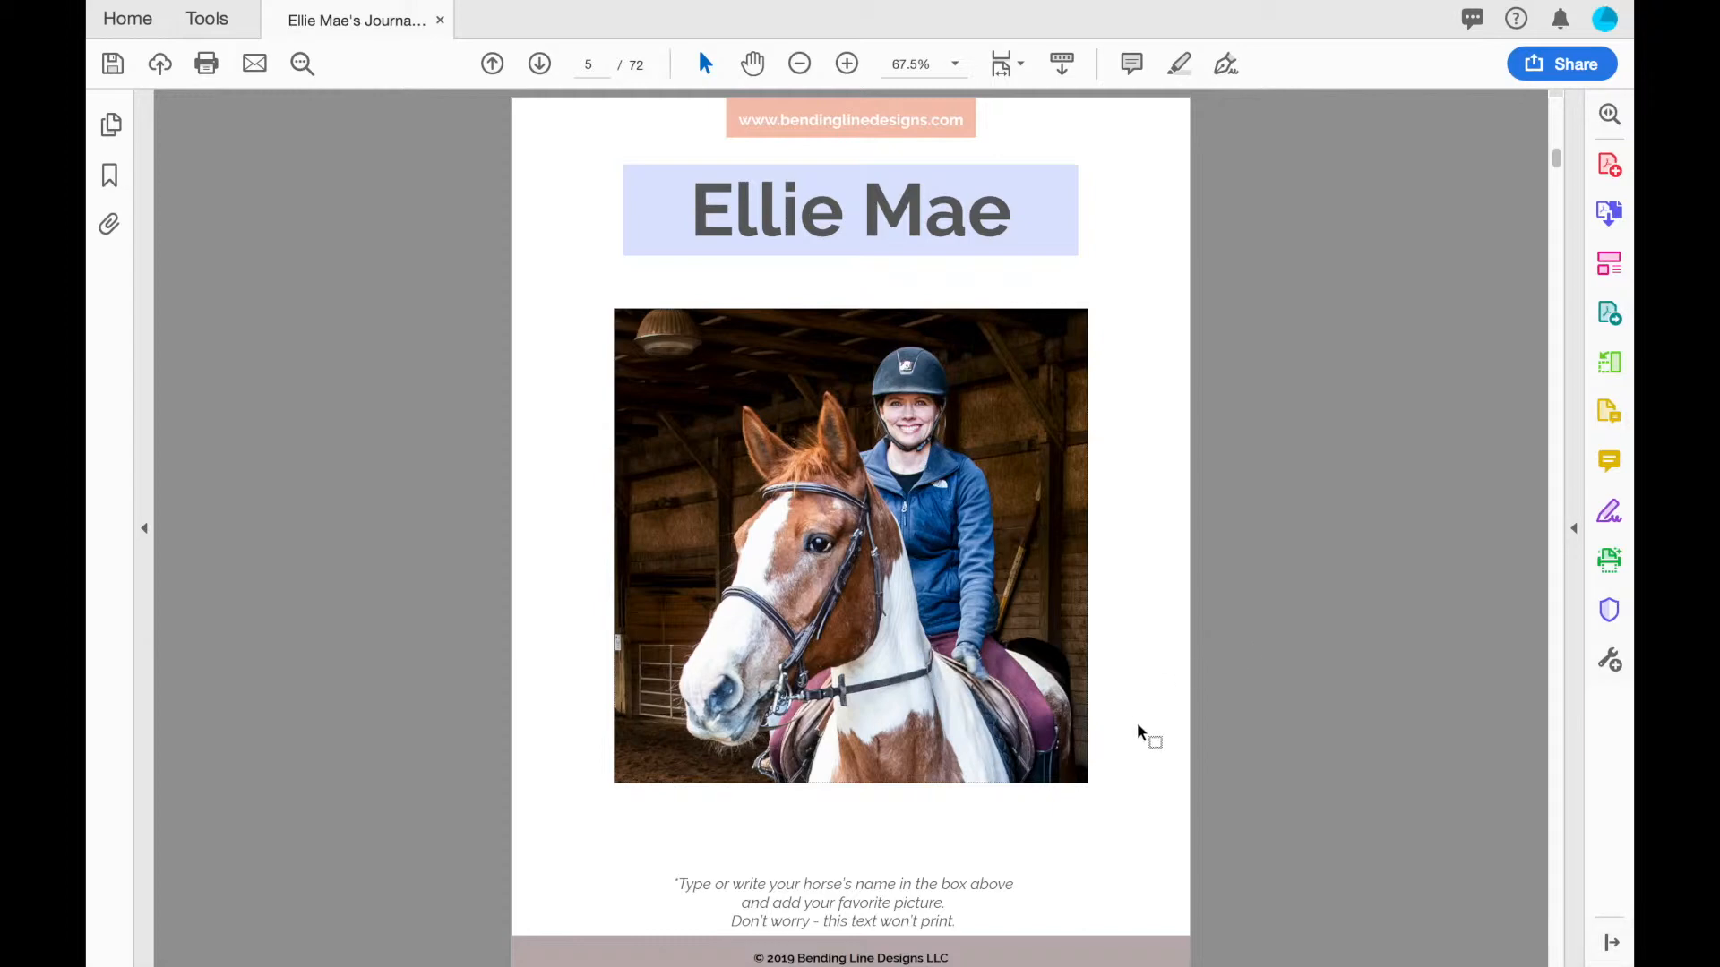
{"action": "scroll", "coordinate": [1136, 732], "scroll_direction": "down", "scroll_amount": 1}
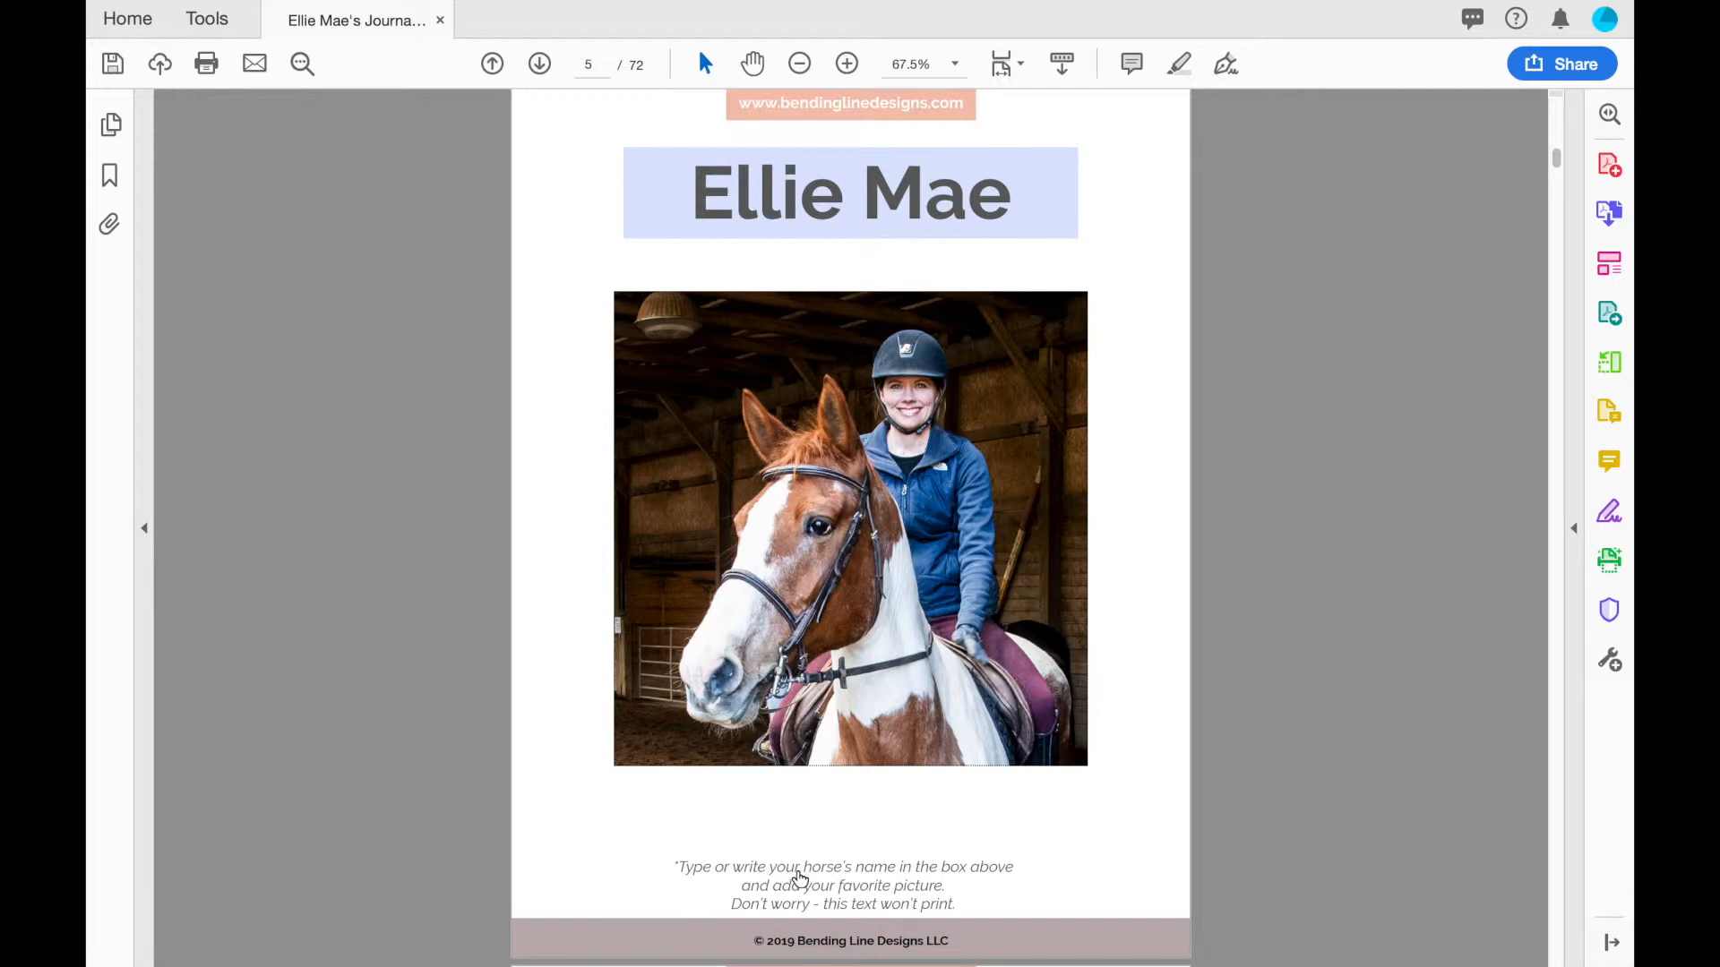
{"action": "left_click", "coordinate": [866, 885]}
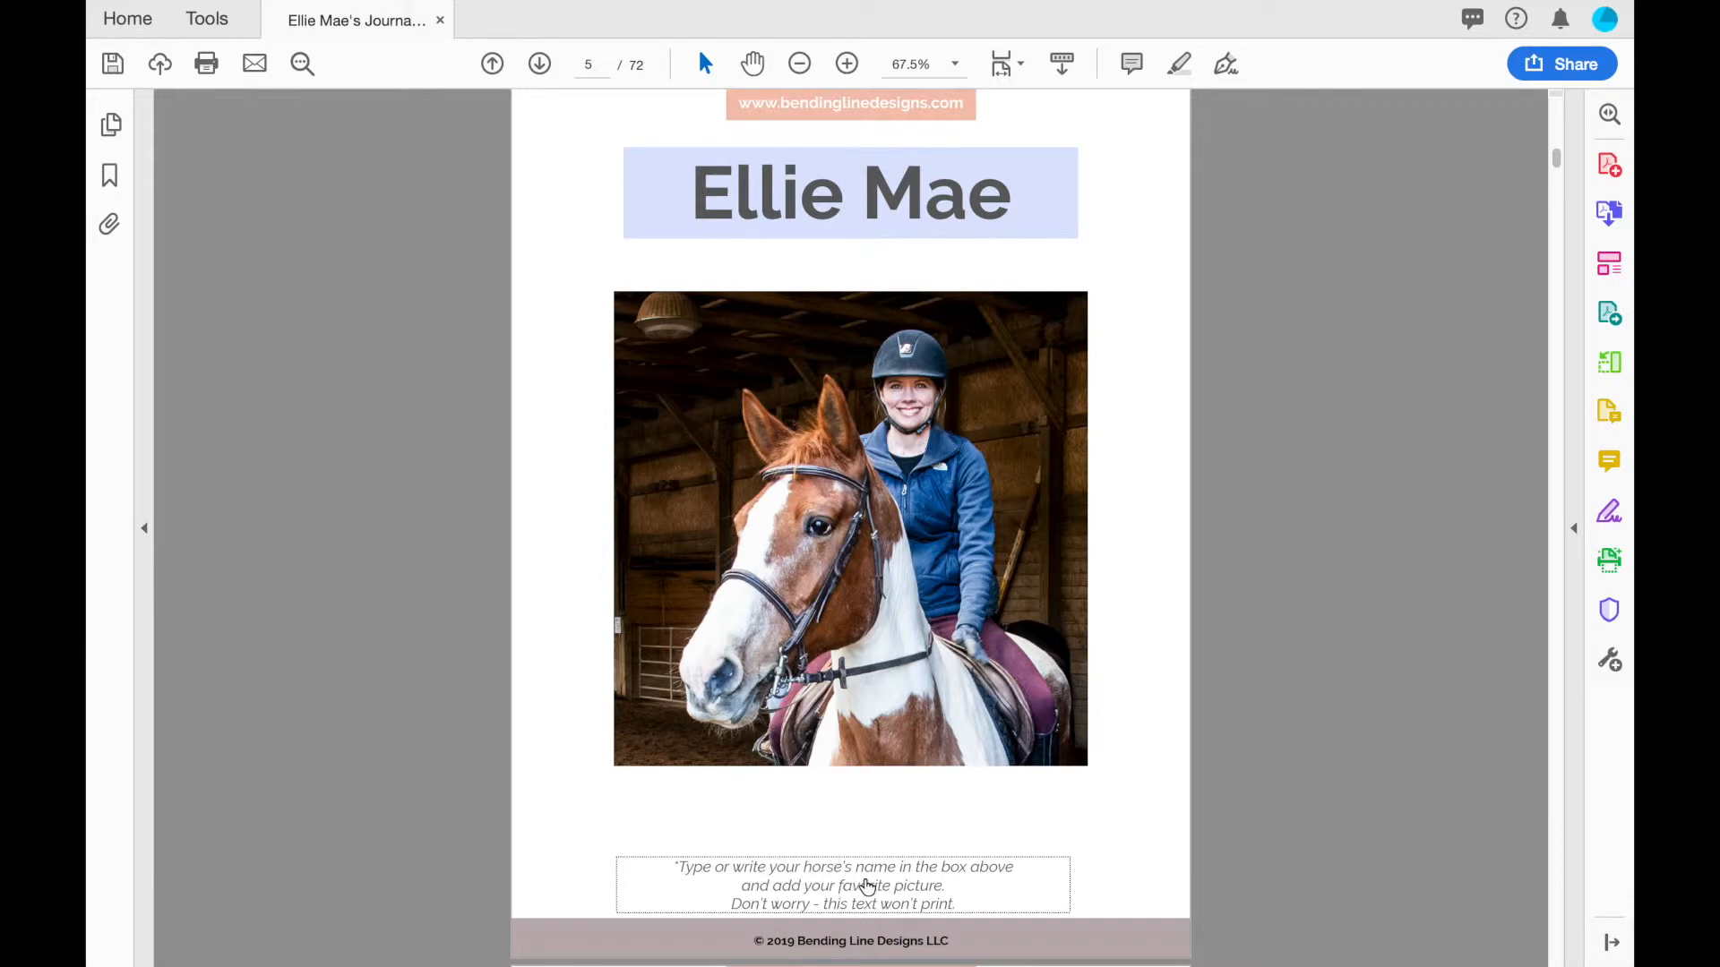
{"action": "left_click", "coordinate": [1088, 878]}
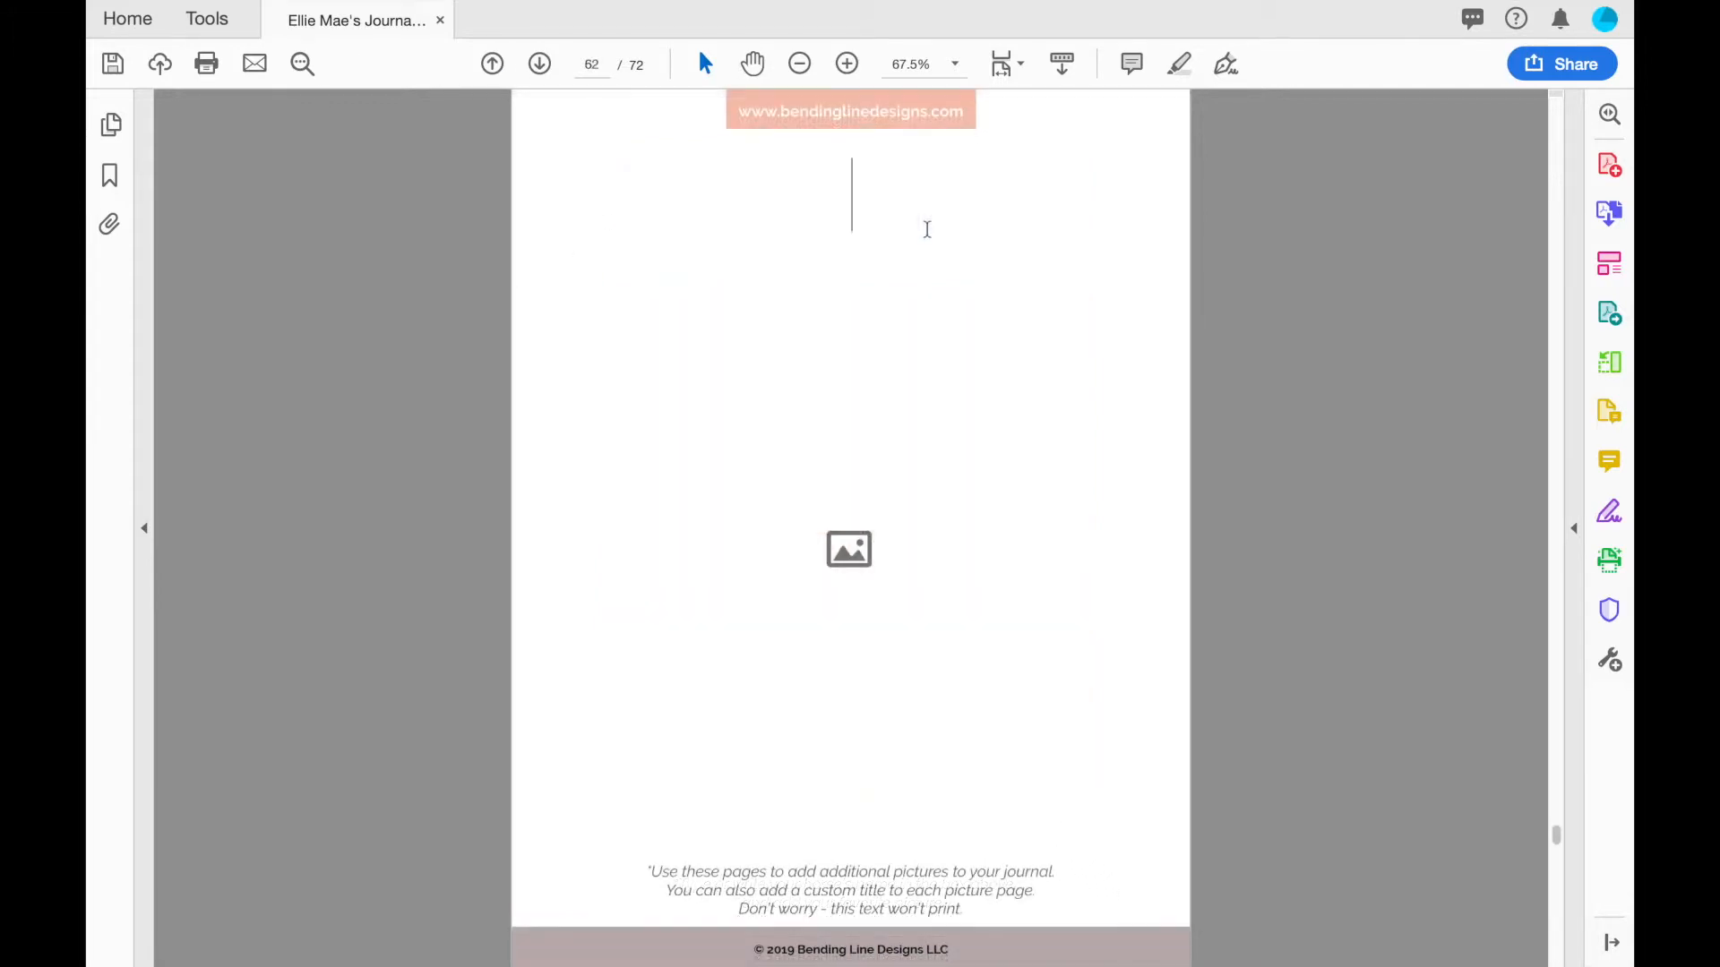
Step: Title the additional picture page 62 with the horse's and rider's first names, joined by "&"
{"action": "left_click", "coordinate": [928, 229]}
{"action": "type", "text": "E"}
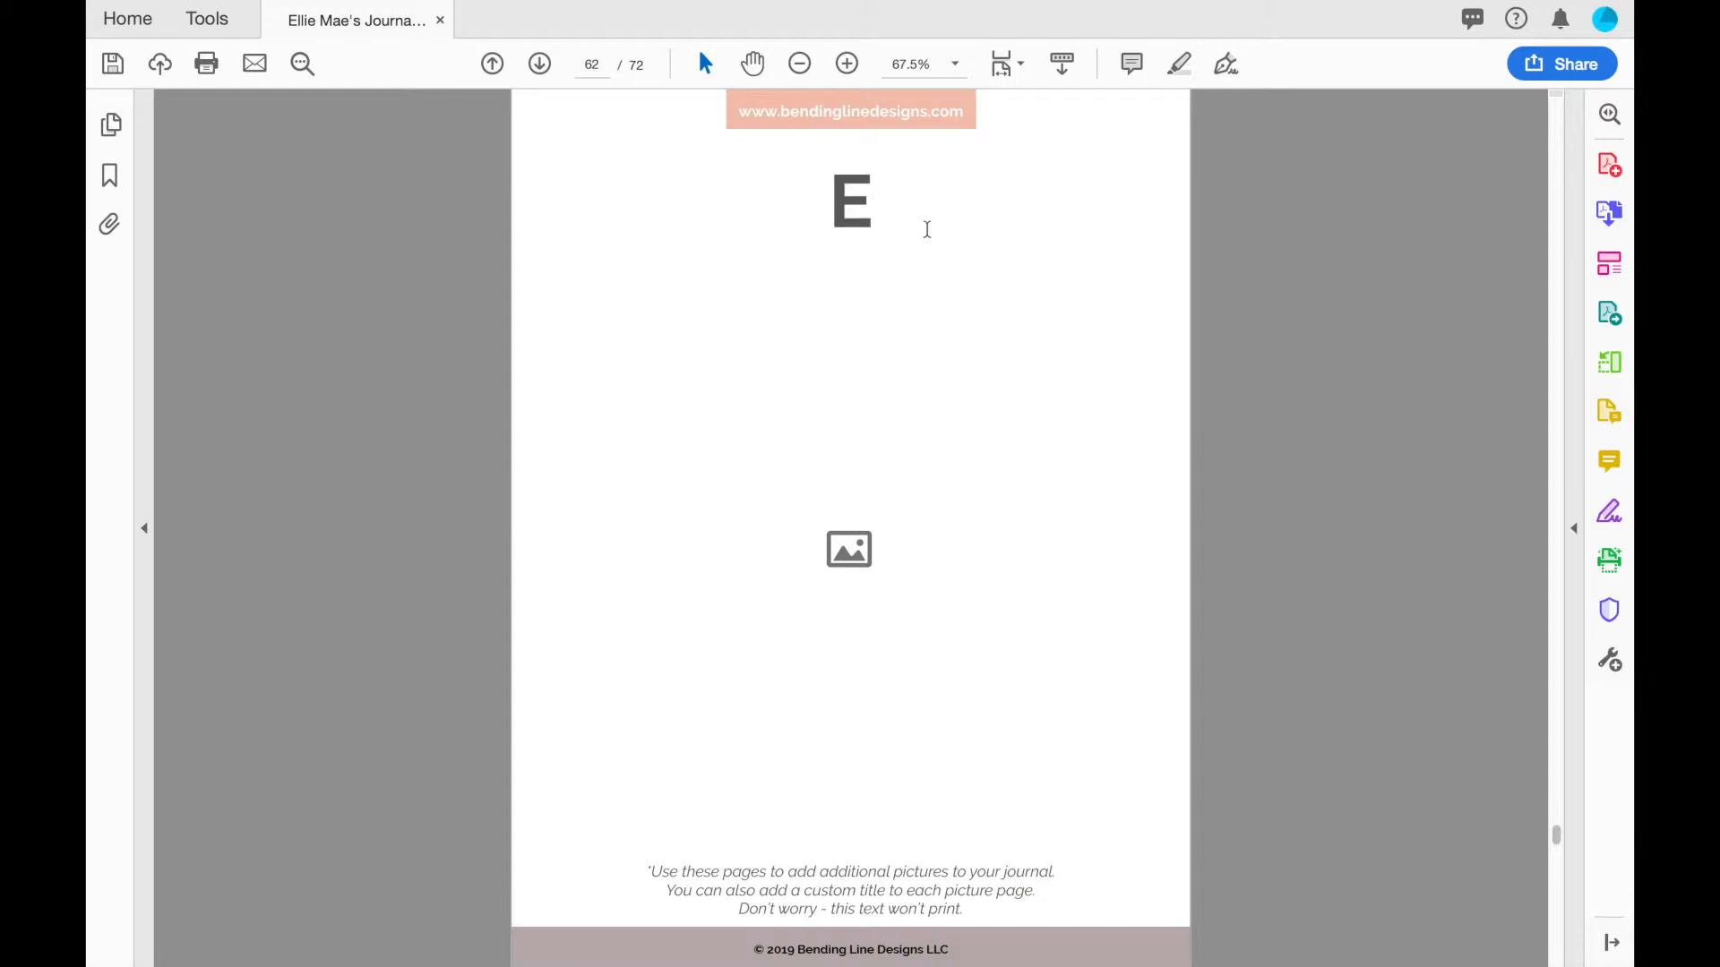
{"action": "type", "text": "llie & Kate"}
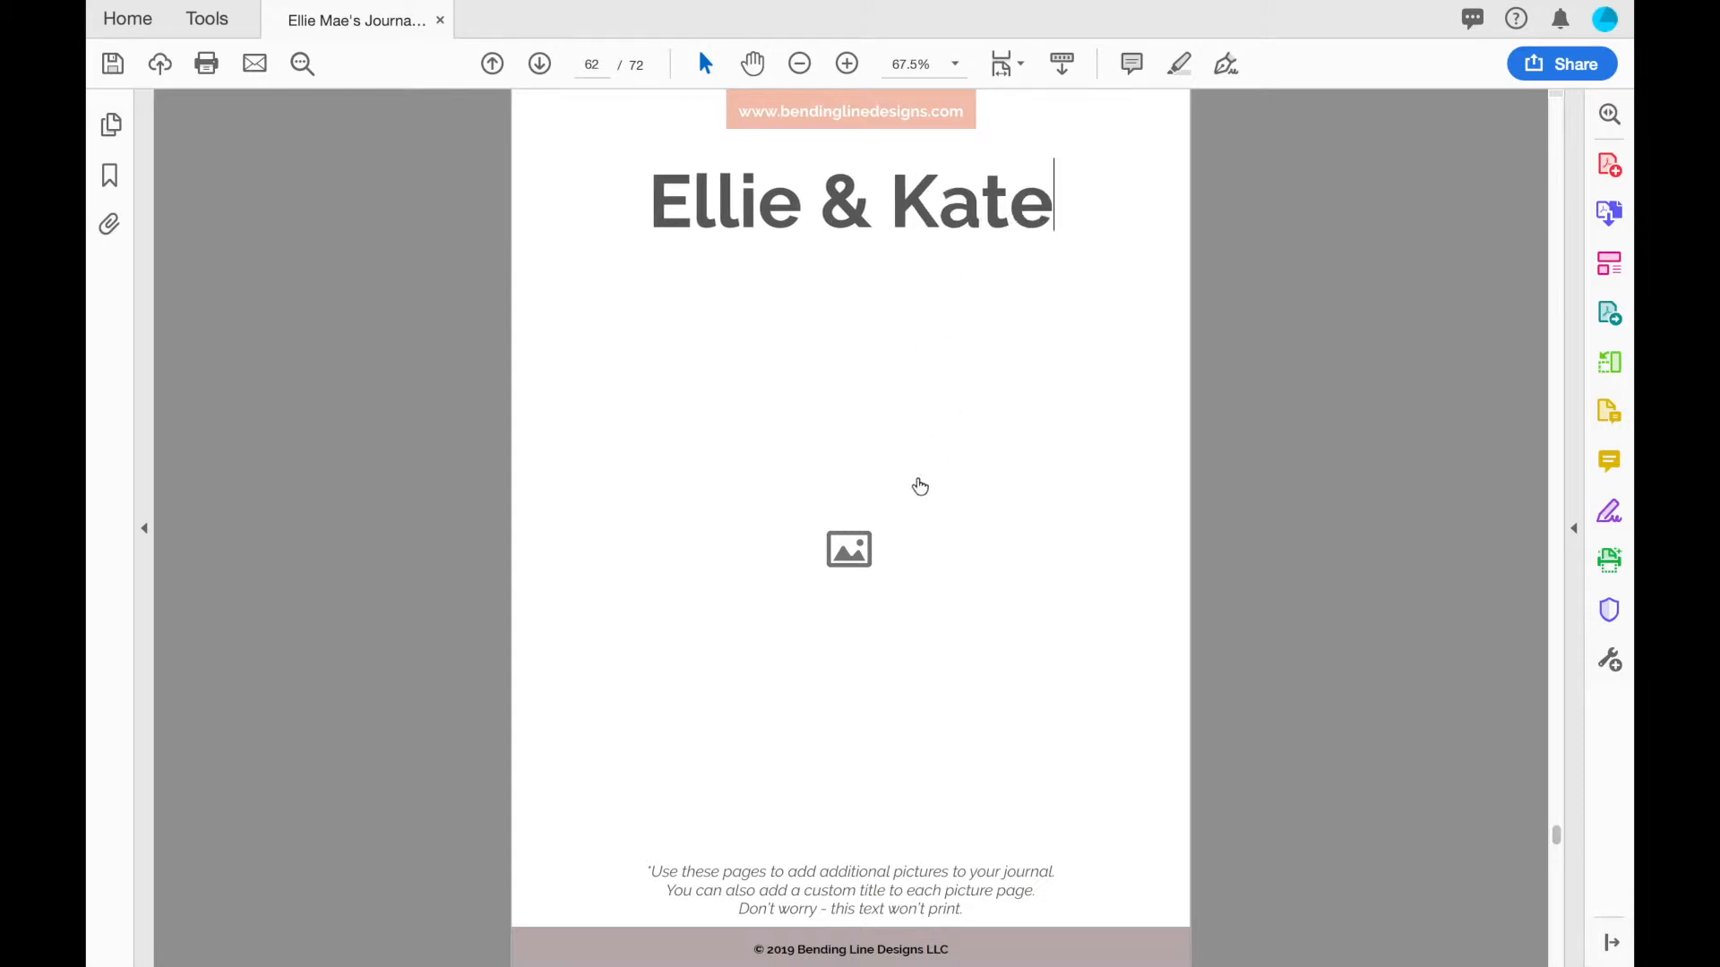
Step: Insert the portrait photo "Photo Jul 0...3 38 PM.jpg" from the Ellie's Journal folder into the page 62 picture placeholder
{"action": "left_click", "coordinate": [845, 548]}
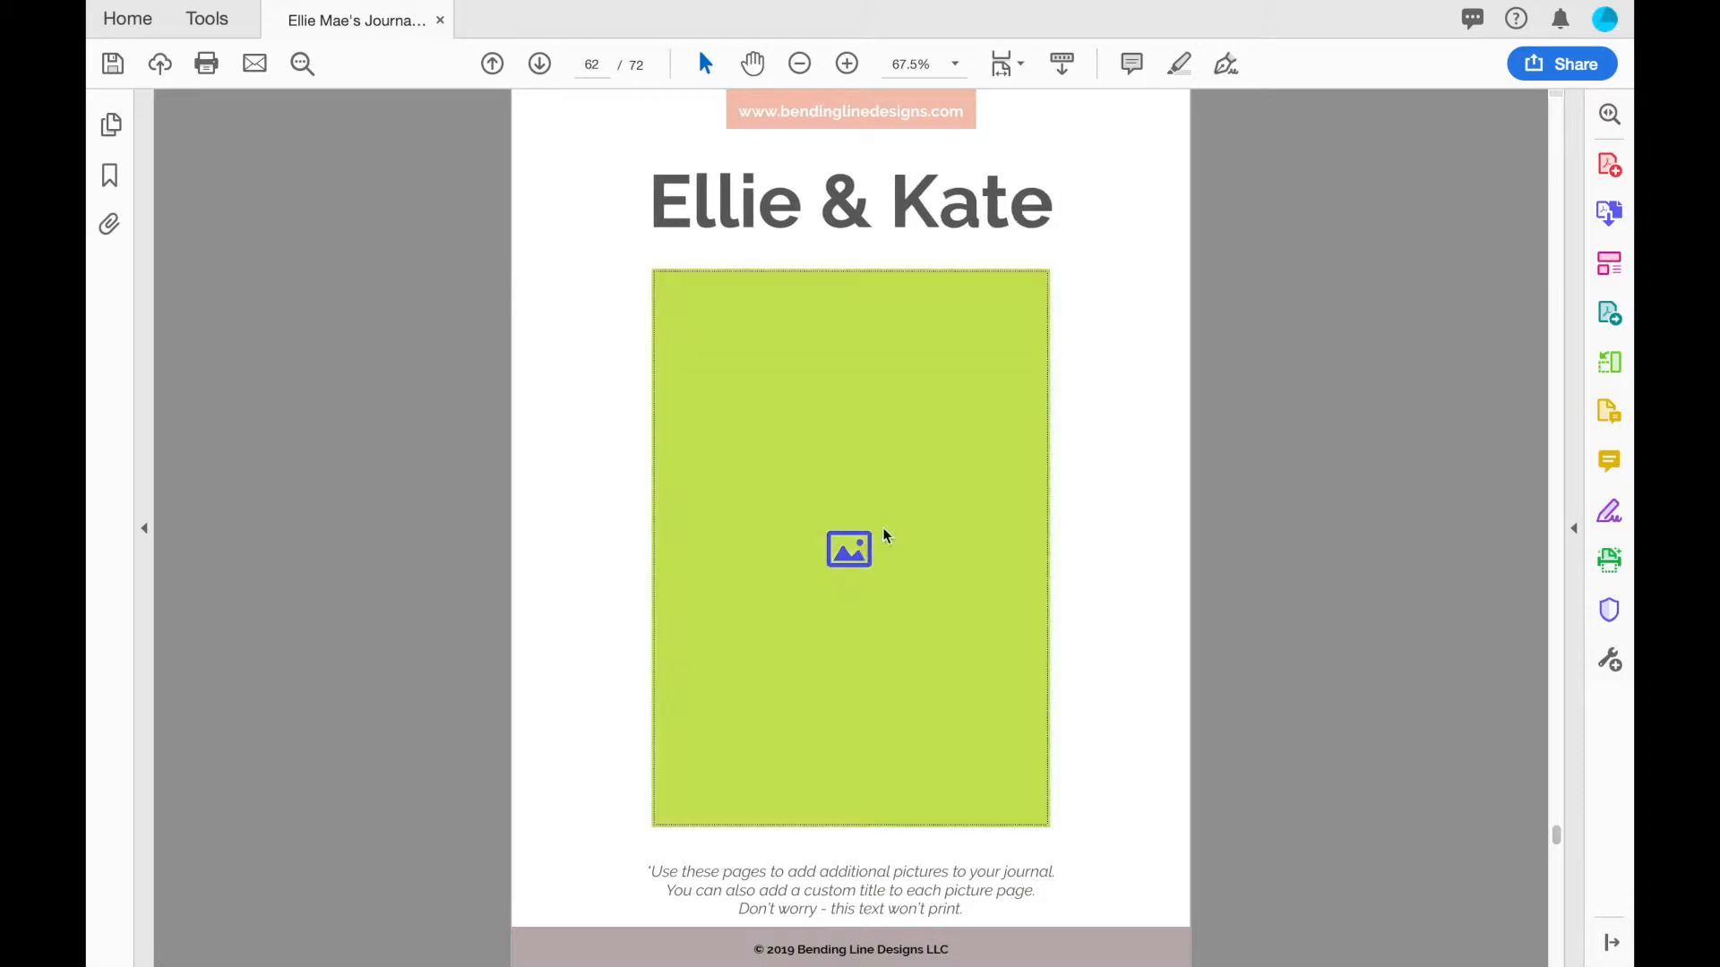
{"action": "left_click", "coordinate": [991, 288]}
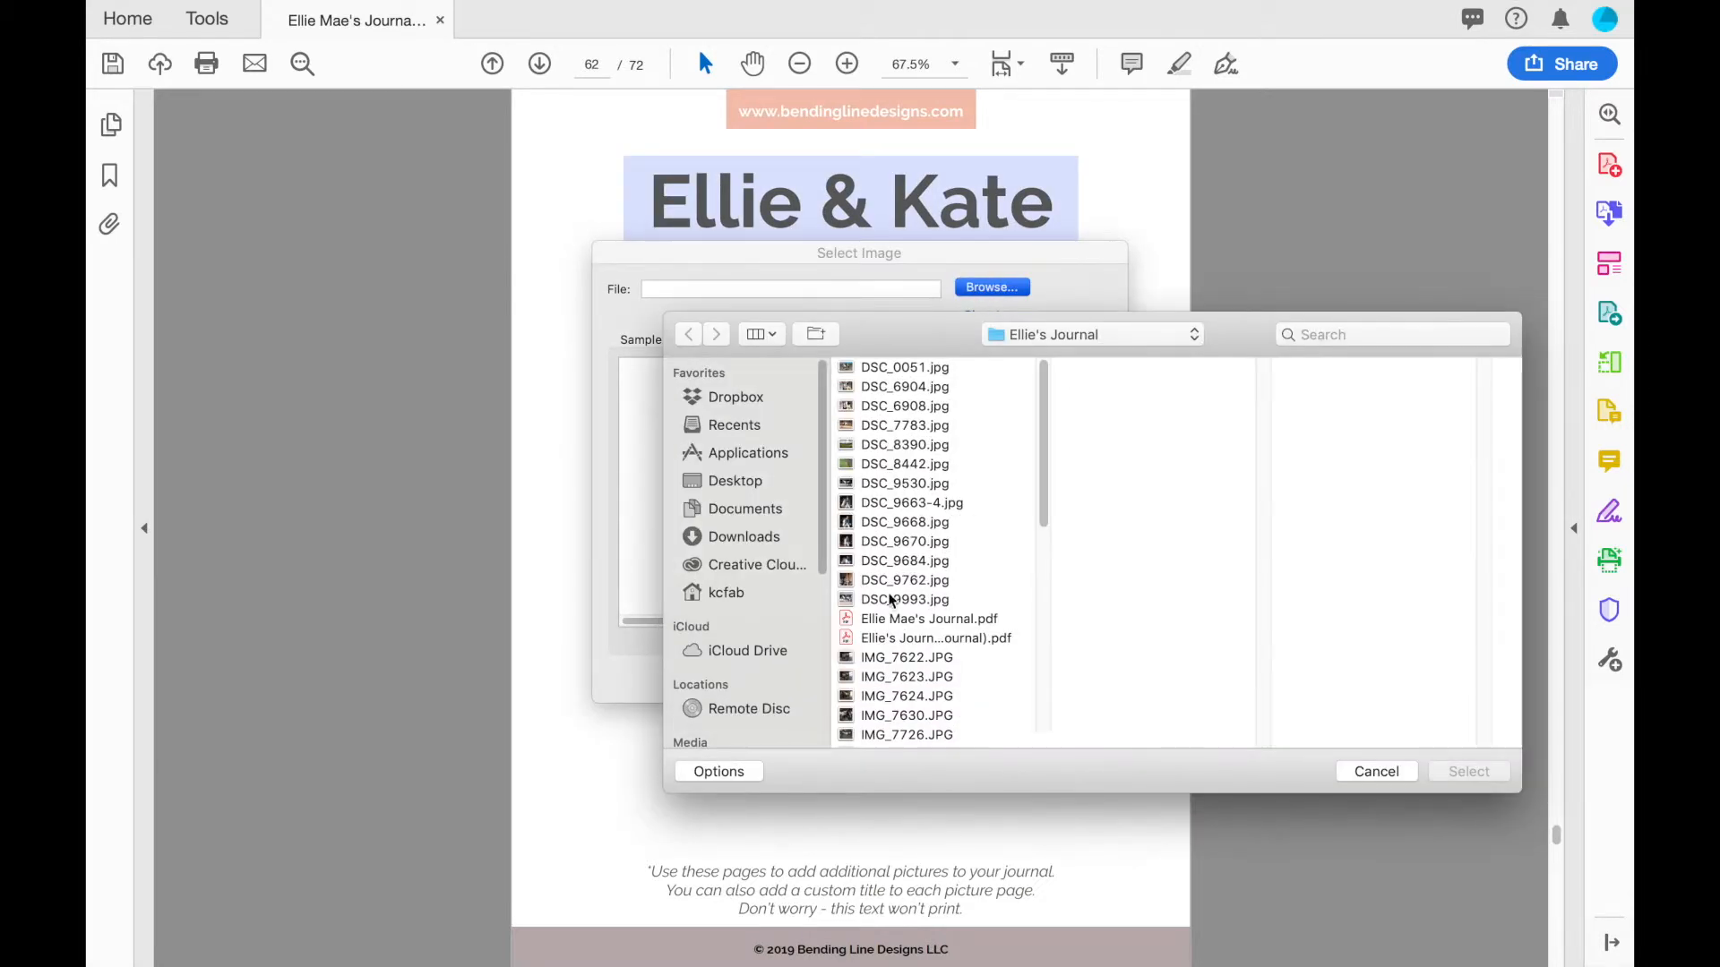
{"action": "scroll", "coordinate": [905, 596], "scroll_direction": "down", "scroll_amount": 10}
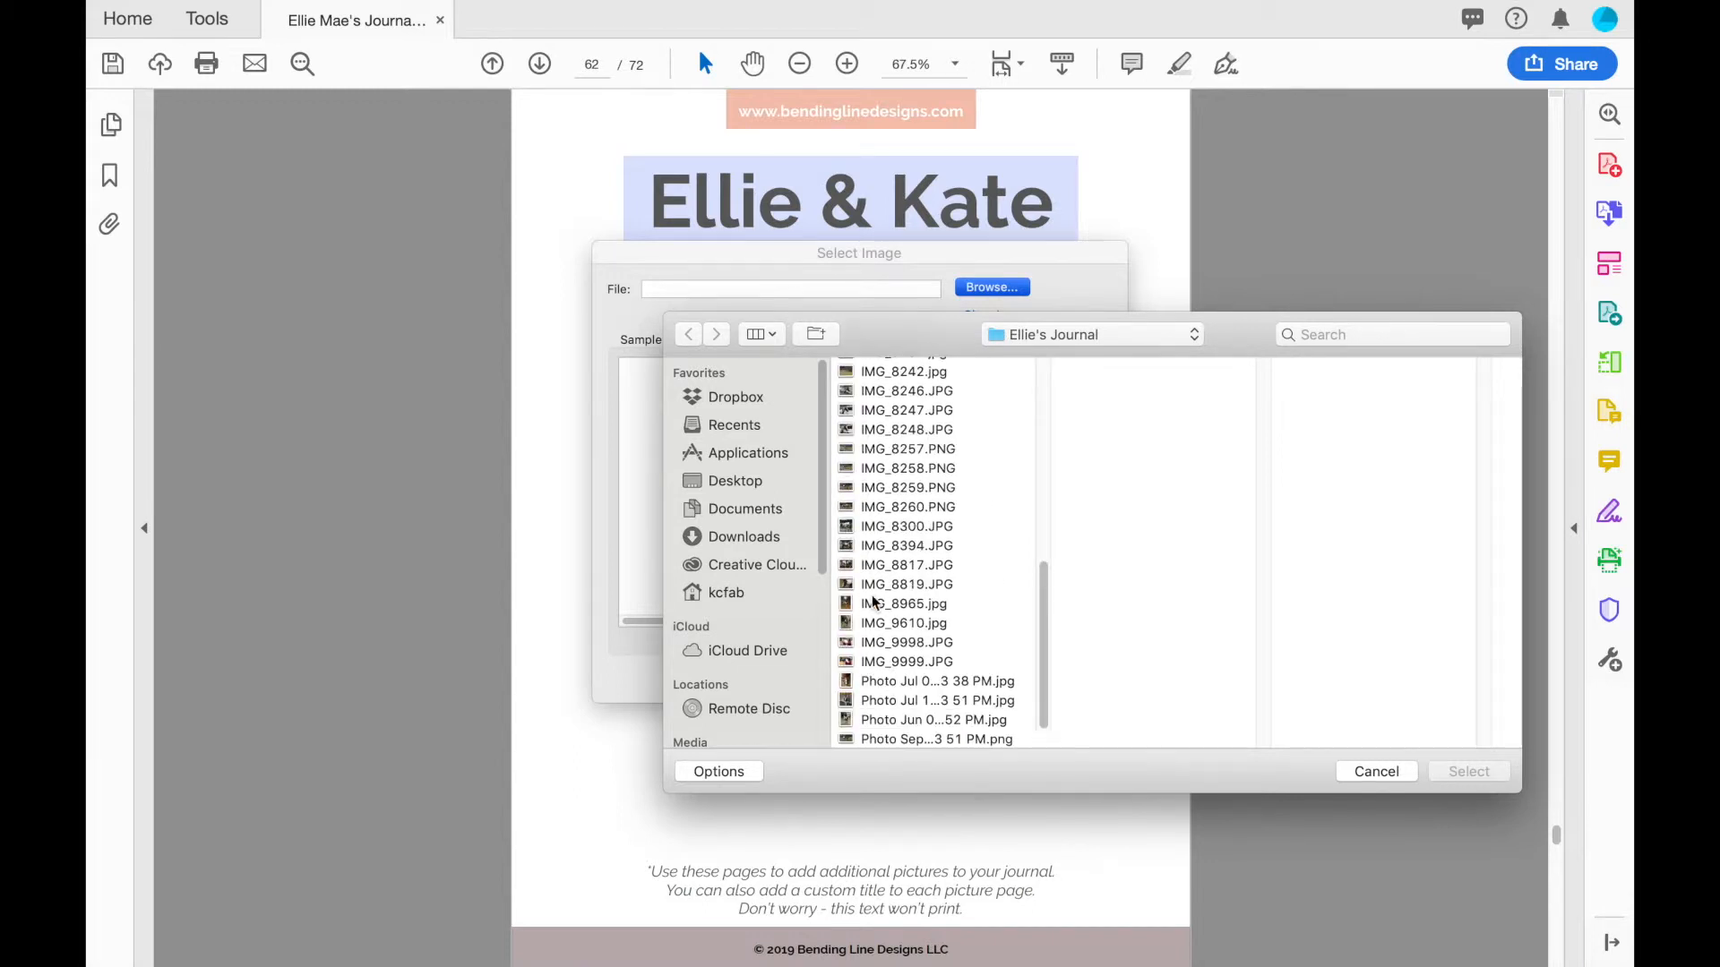
{"action": "left_click", "coordinate": [872, 595]}
{"action": "left_click", "coordinate": [891, 618]}
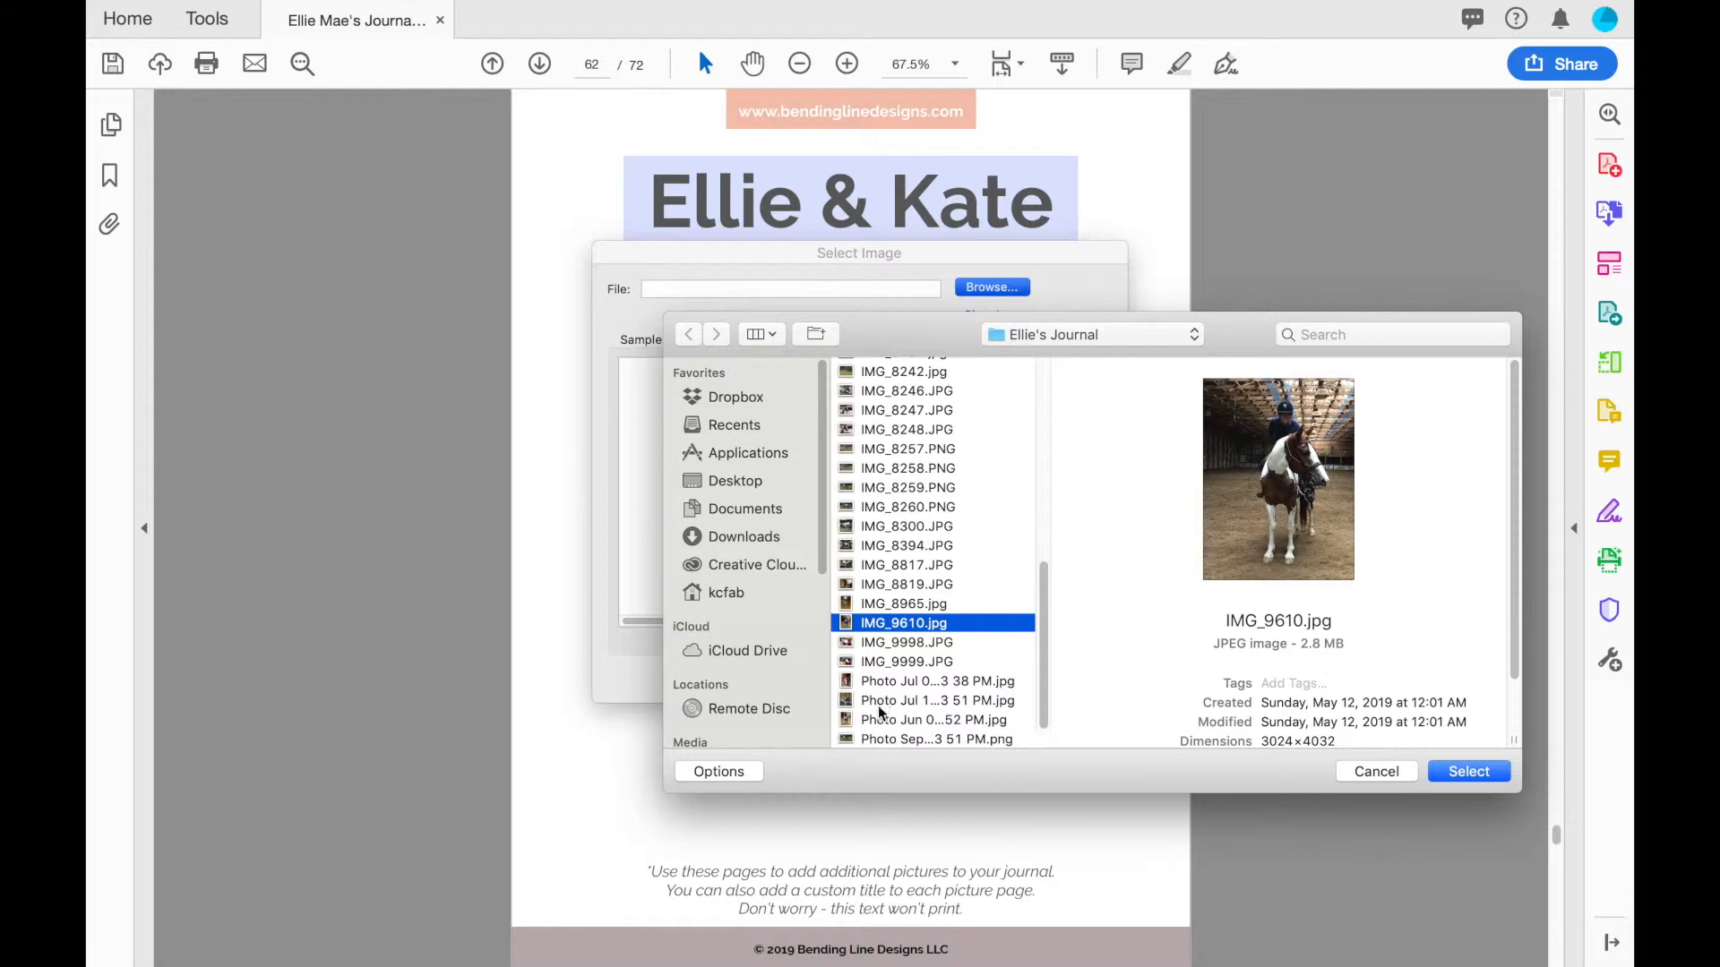
{"action": "left_click", "coordinate": [879, 681]}
{"action": "left_click", "coordinate": [1463, 770]}
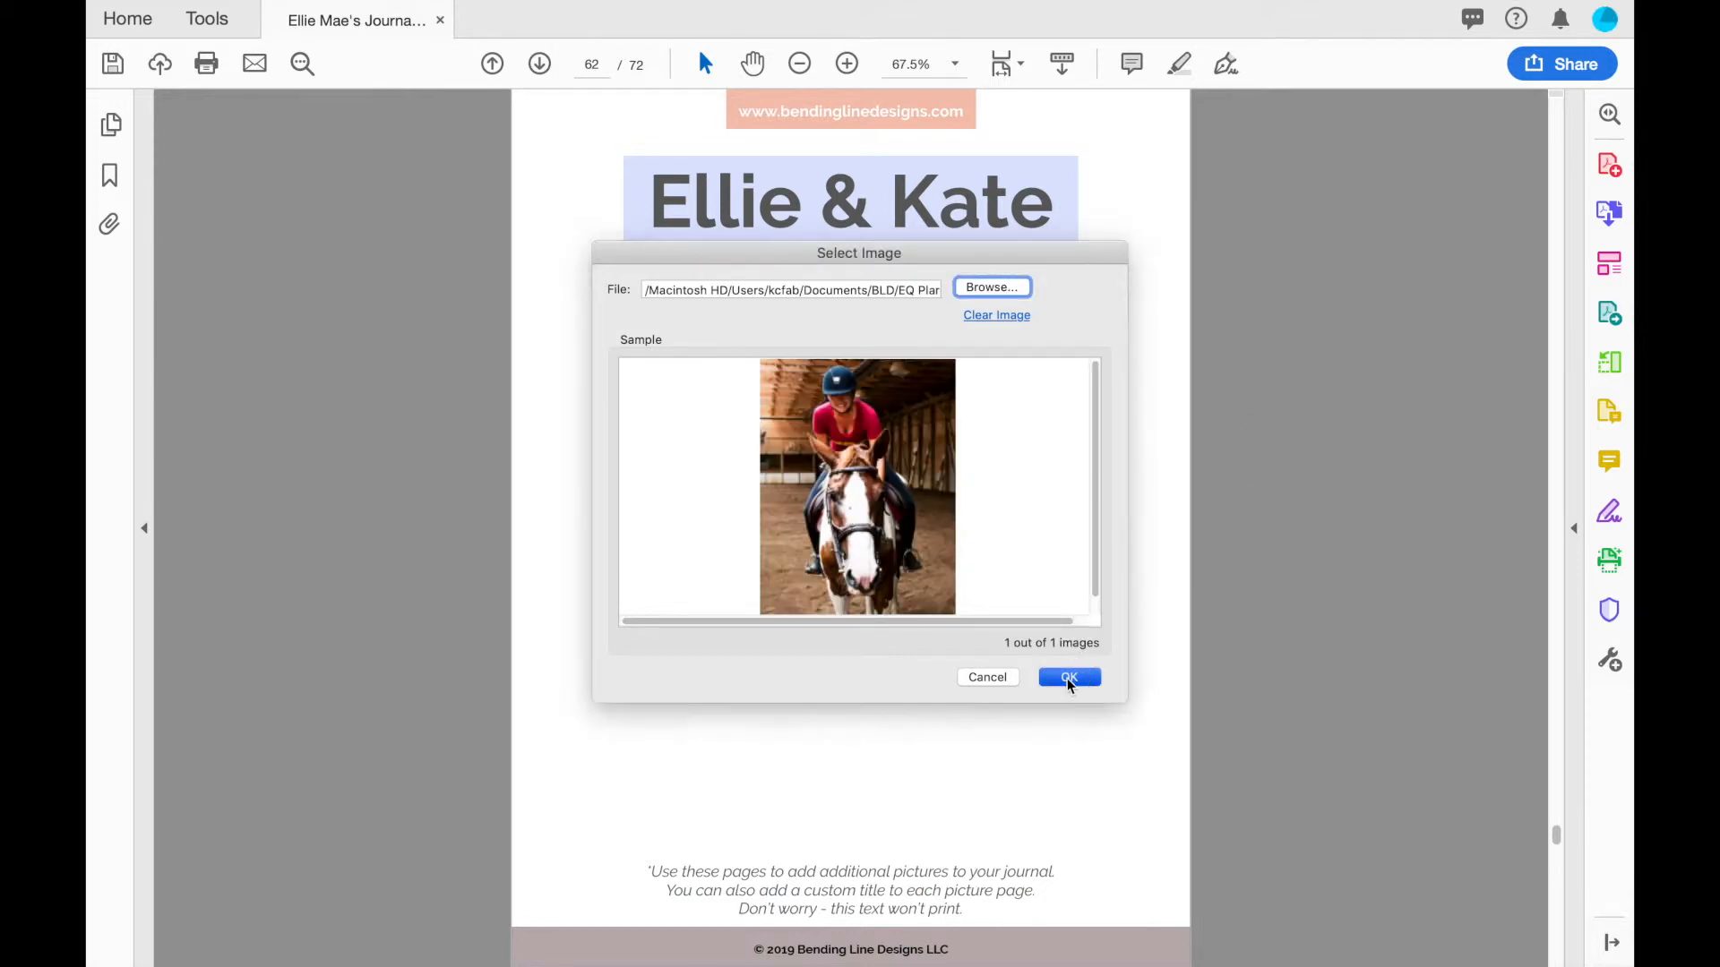
{"action": "left_click", "coordinate": [1067, 679]}
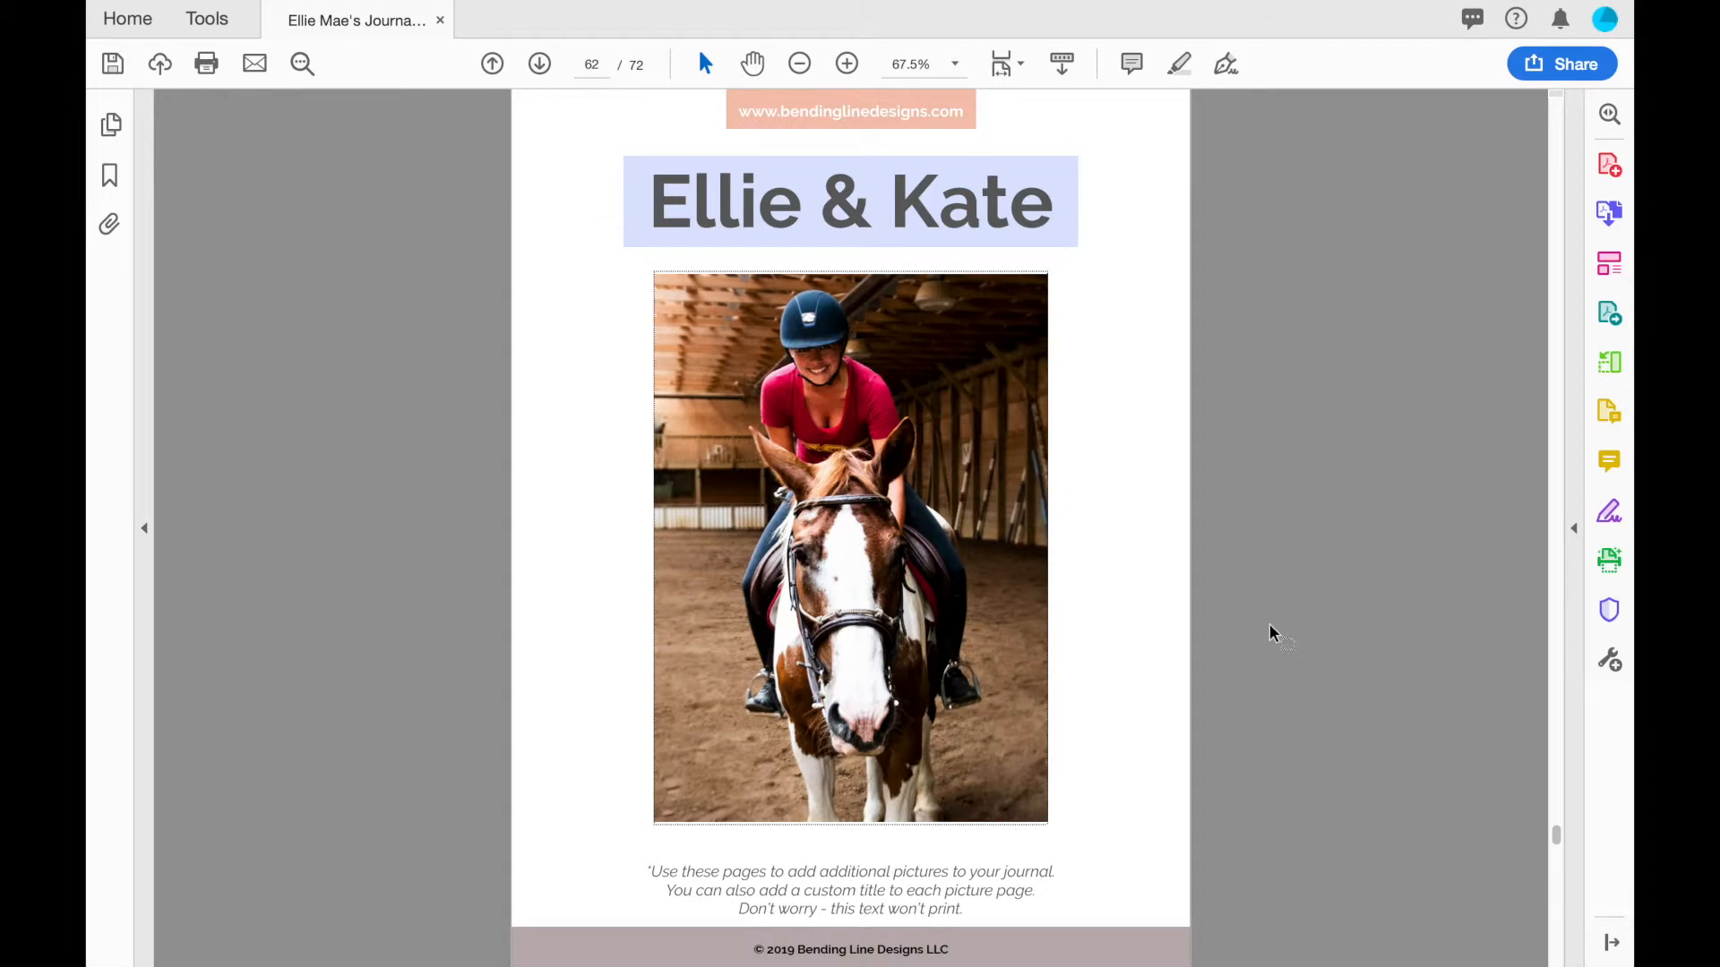
Step: Clear the portrait photo on page 62 and replace it with the landscape picture IMG_9999.JPG from the Ellie's Journal folder
{"action": "left_click", "coordinate": [940, 476]}
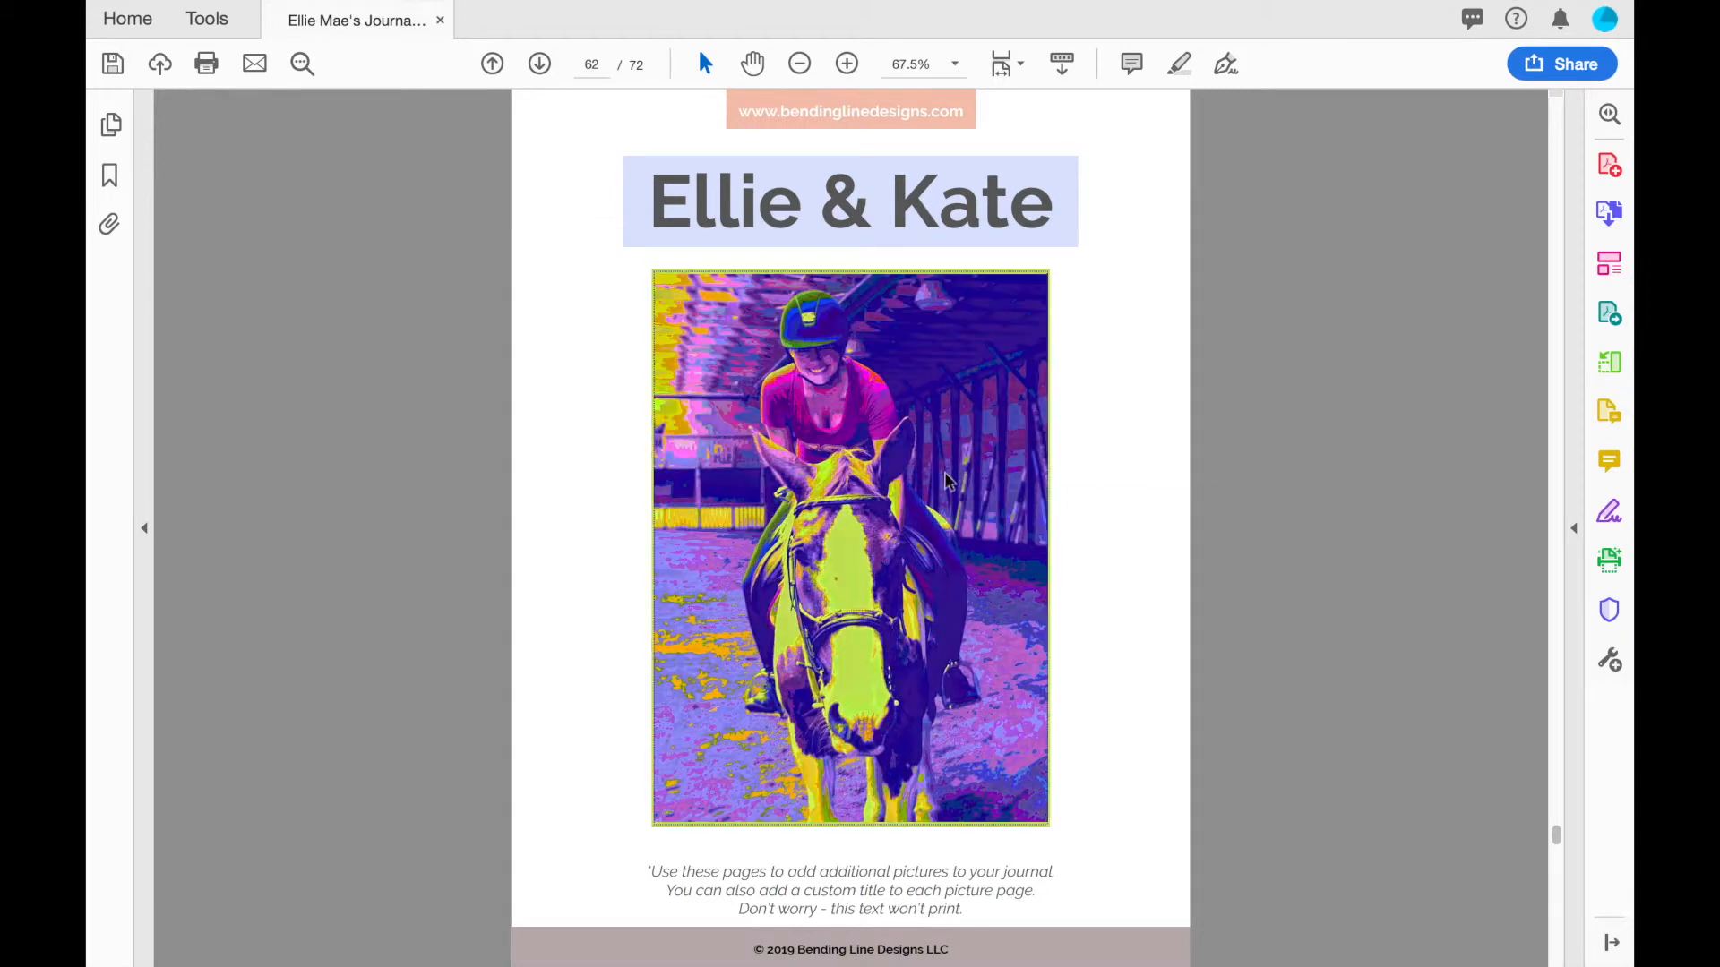
{"action": "left_click", "coordinate": [988, 316]}
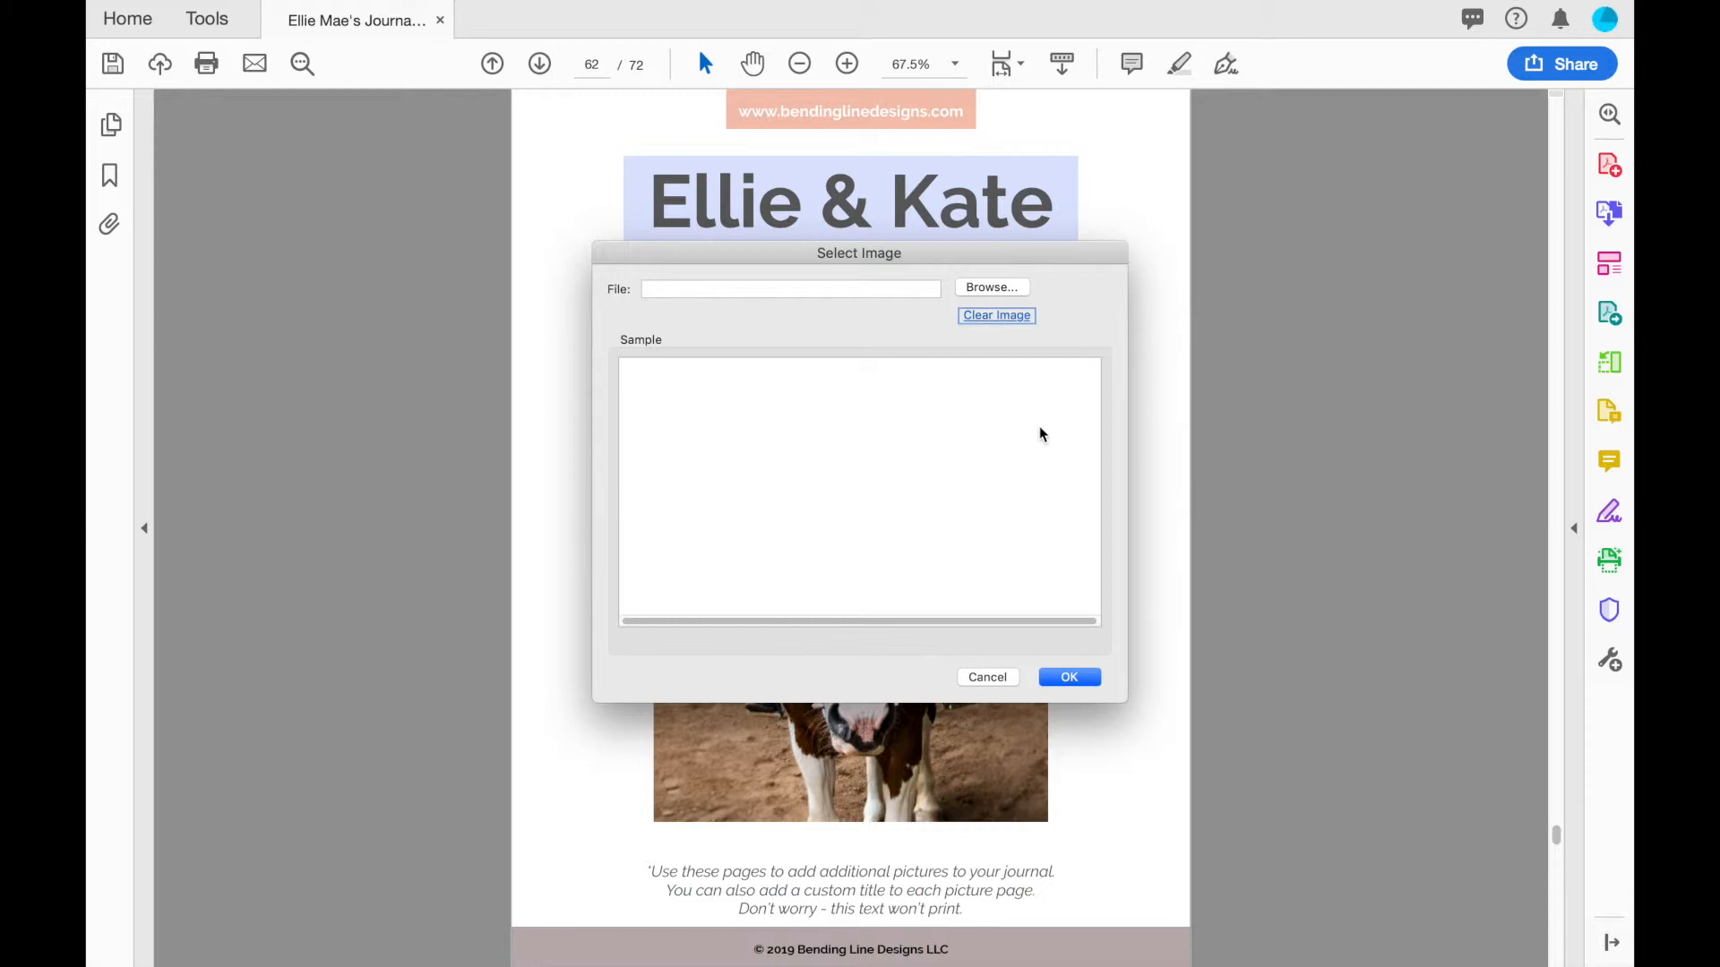
{"action": "left_click", "coordinate": [976, 289]}
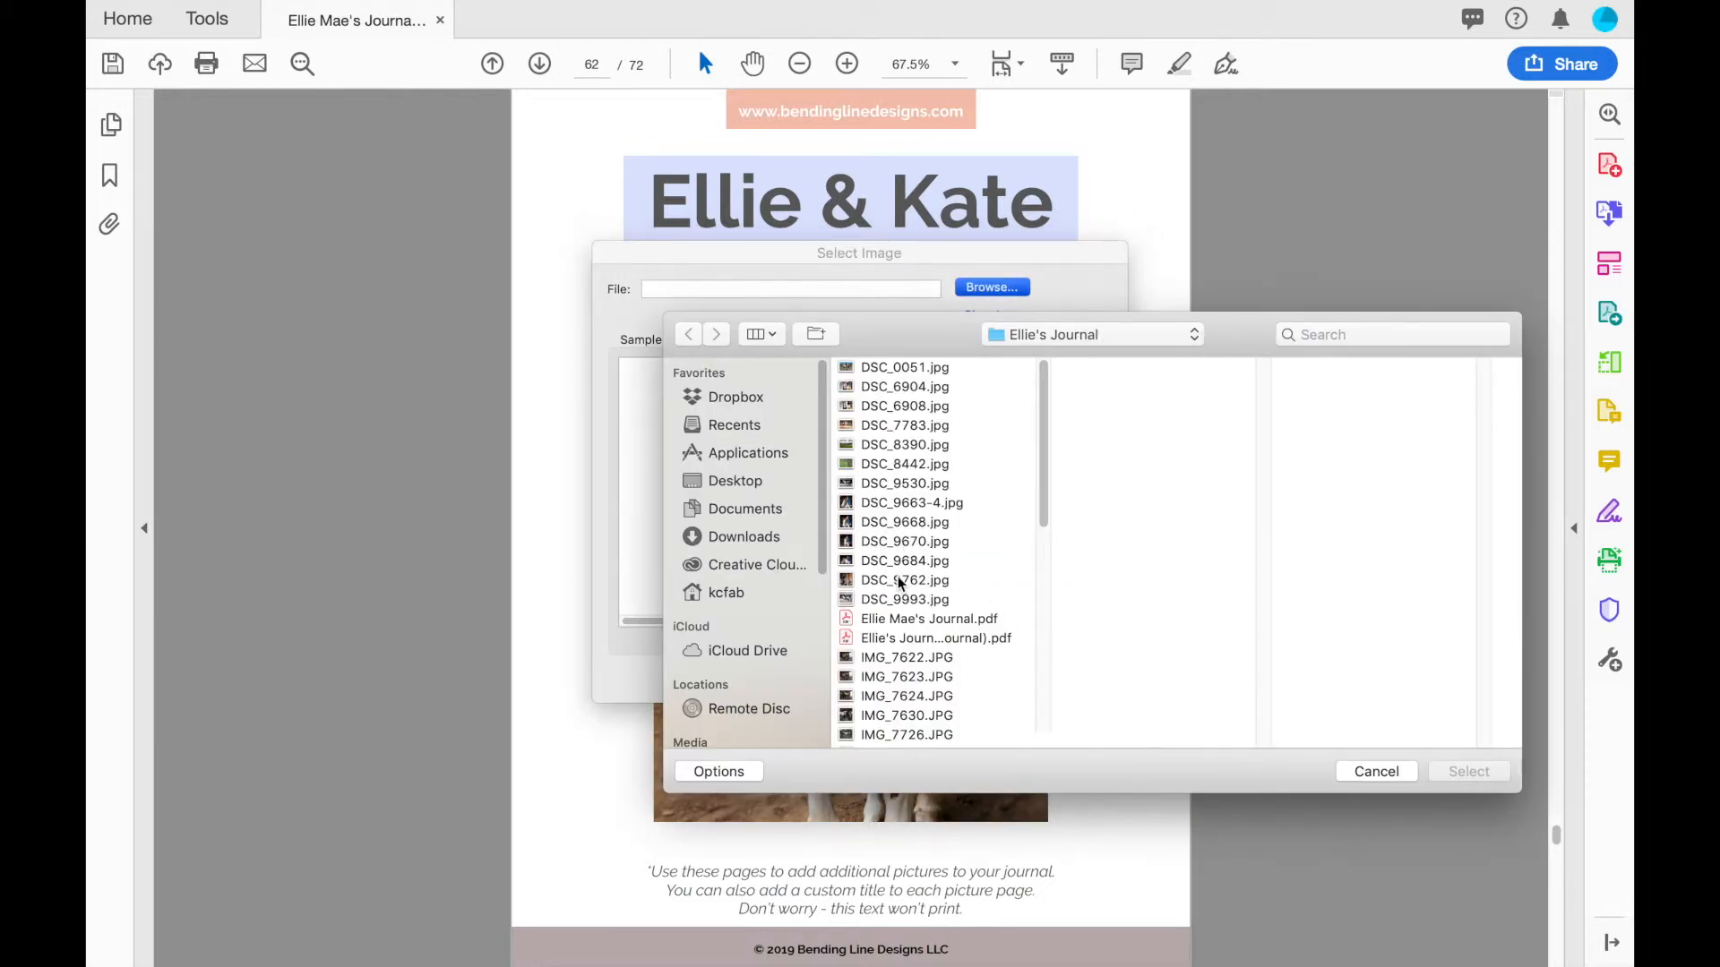
{"action": "scroll", "coordinate": [941, 658], "scroll_direction": "down", "scroll_amount": 3}
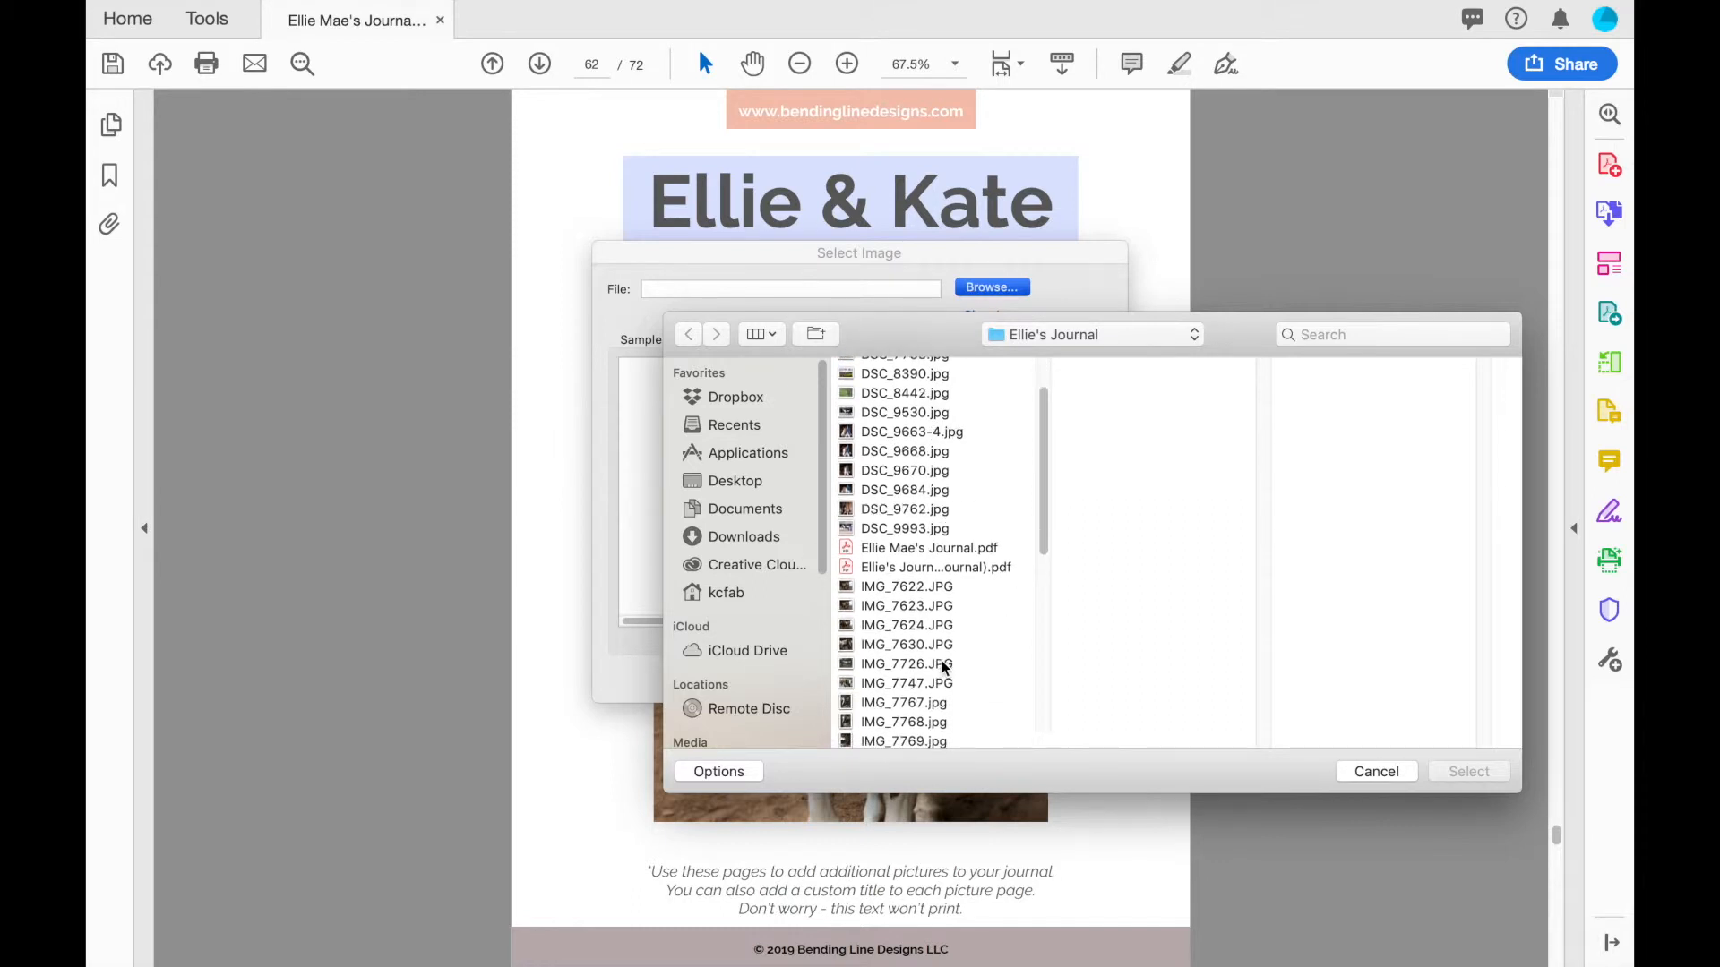
{"action": "scroll", "coordinate": [942, 651], "scroll_direction": "down", "scroll_amount": 8}
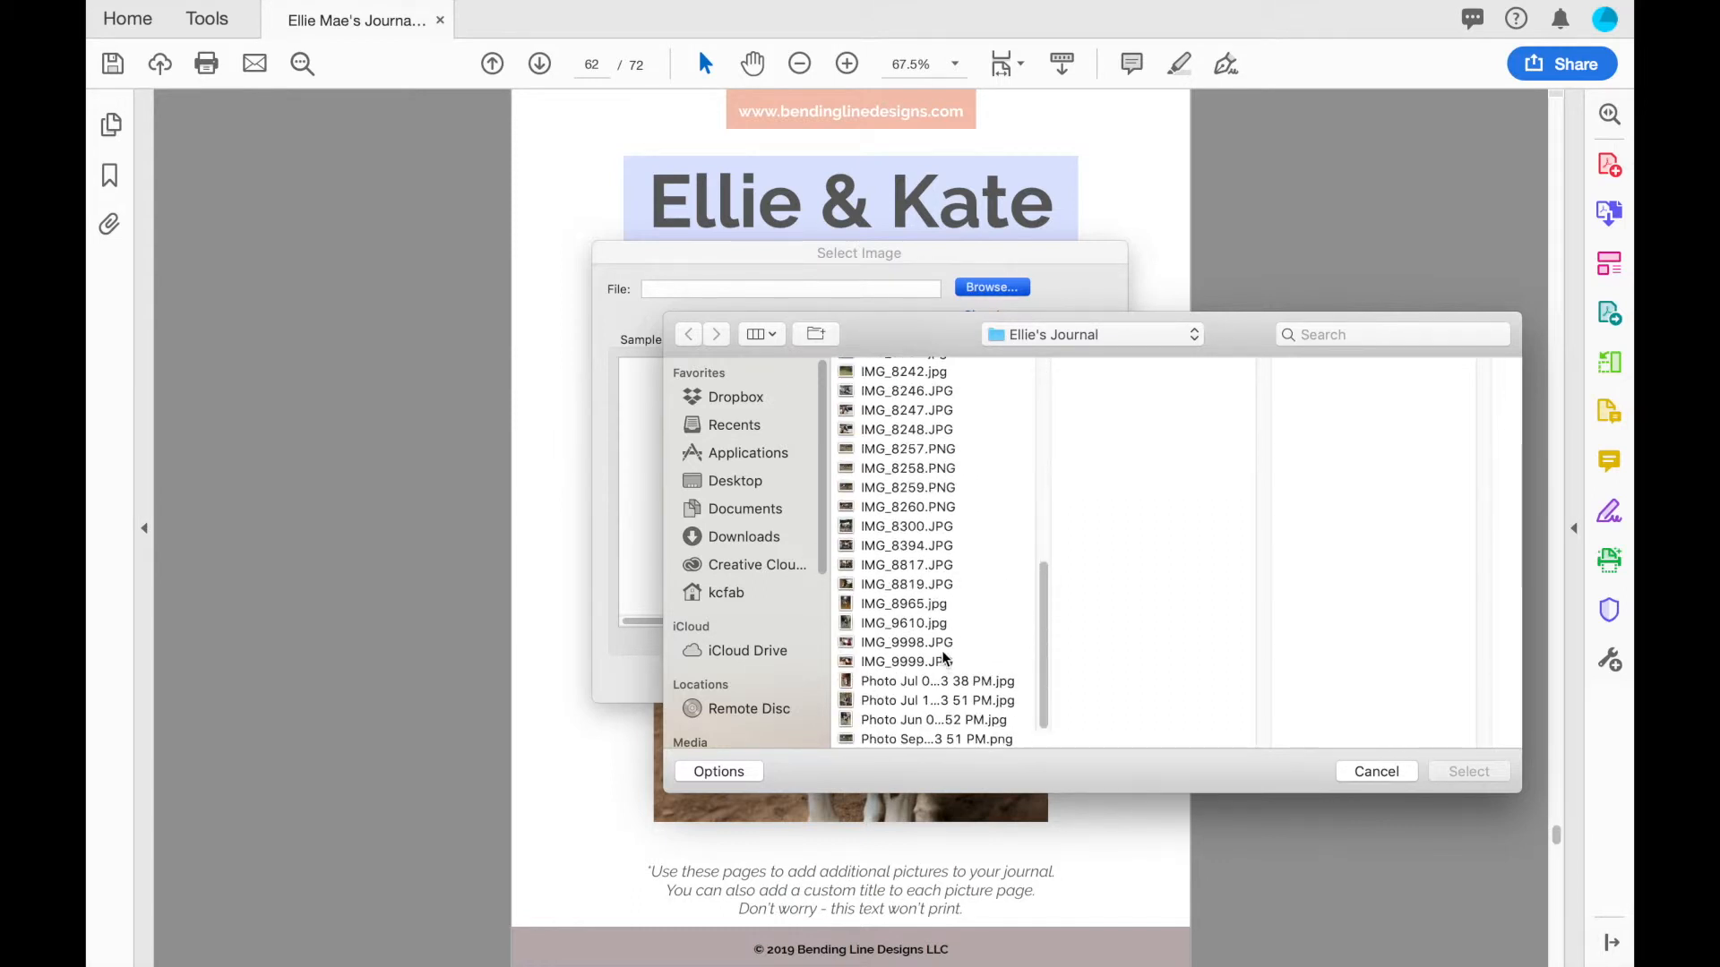
{"action": "left_click", "coordinate": [933, 659]}
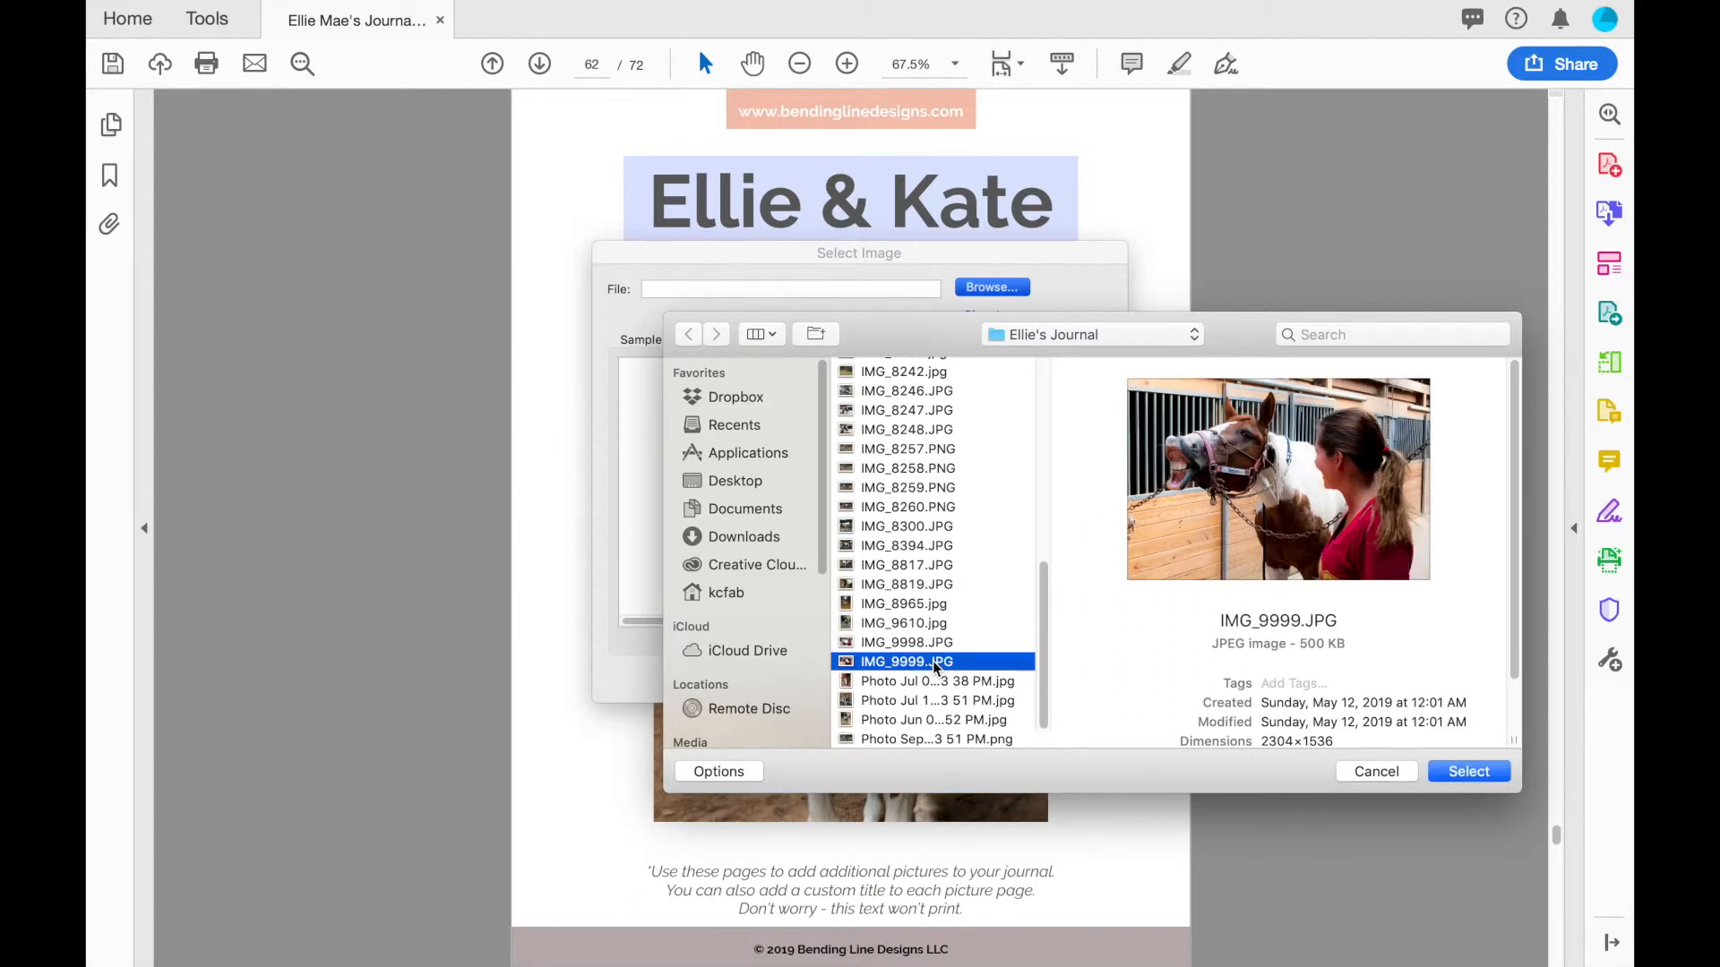
{"action": "left_click", "coordinate": [1455, 772]}
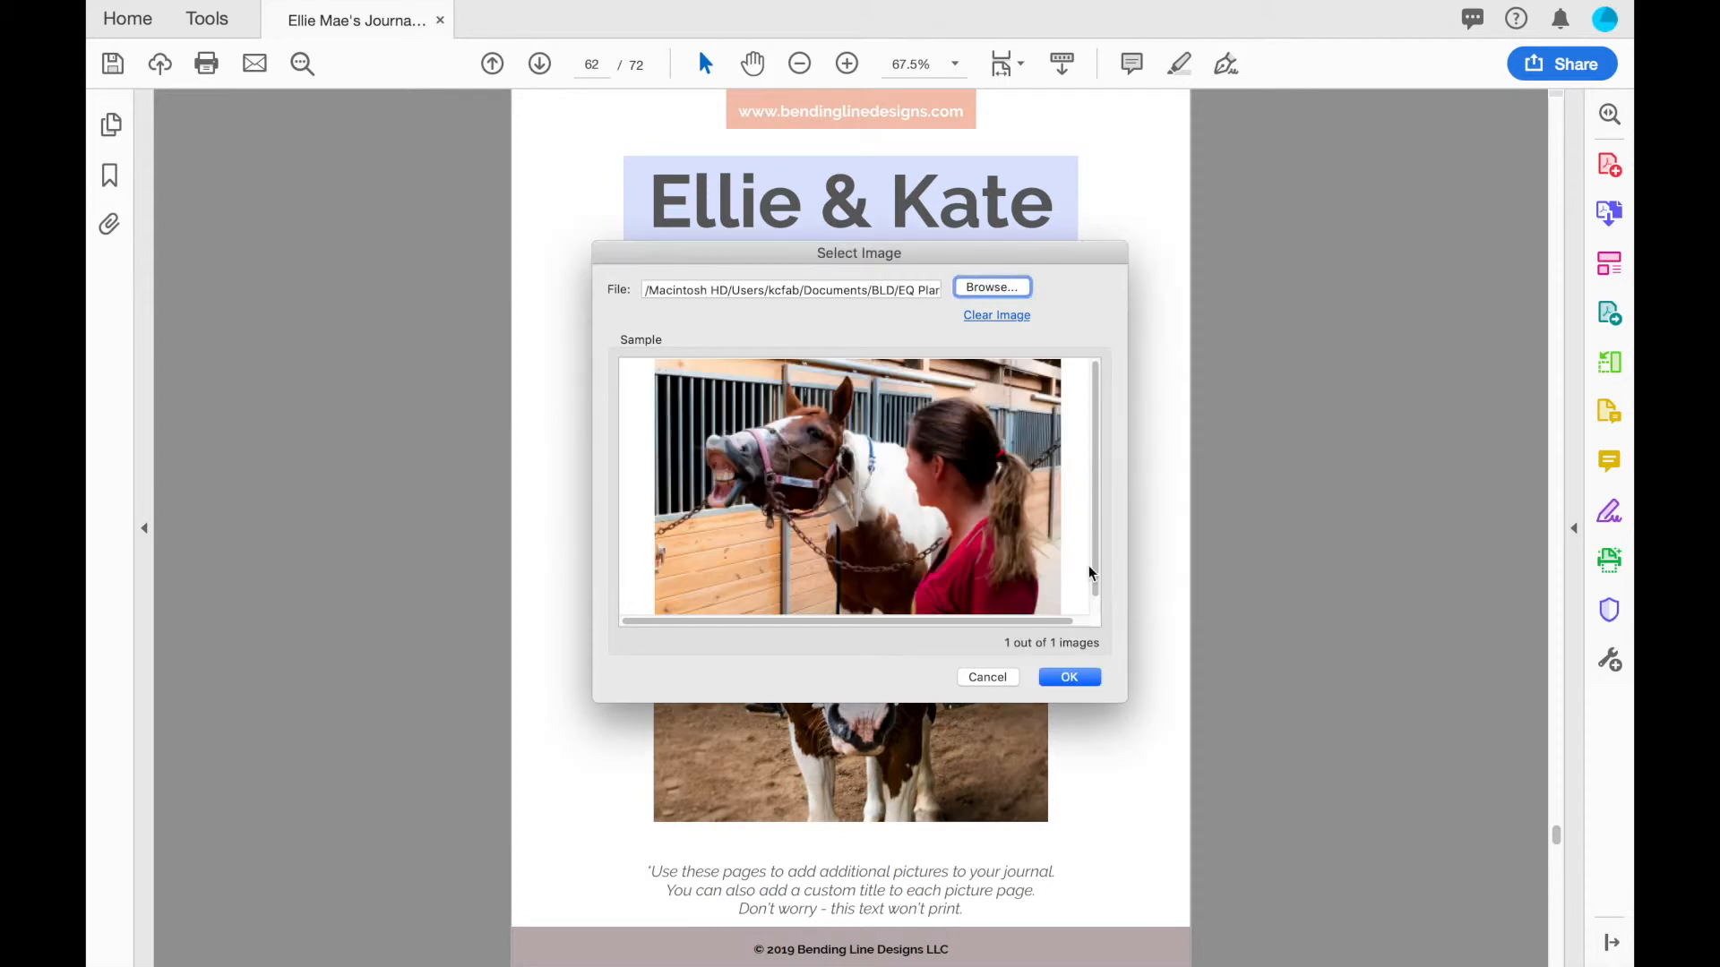
{"action": "left_click", "coordinate": [1069, 678]}
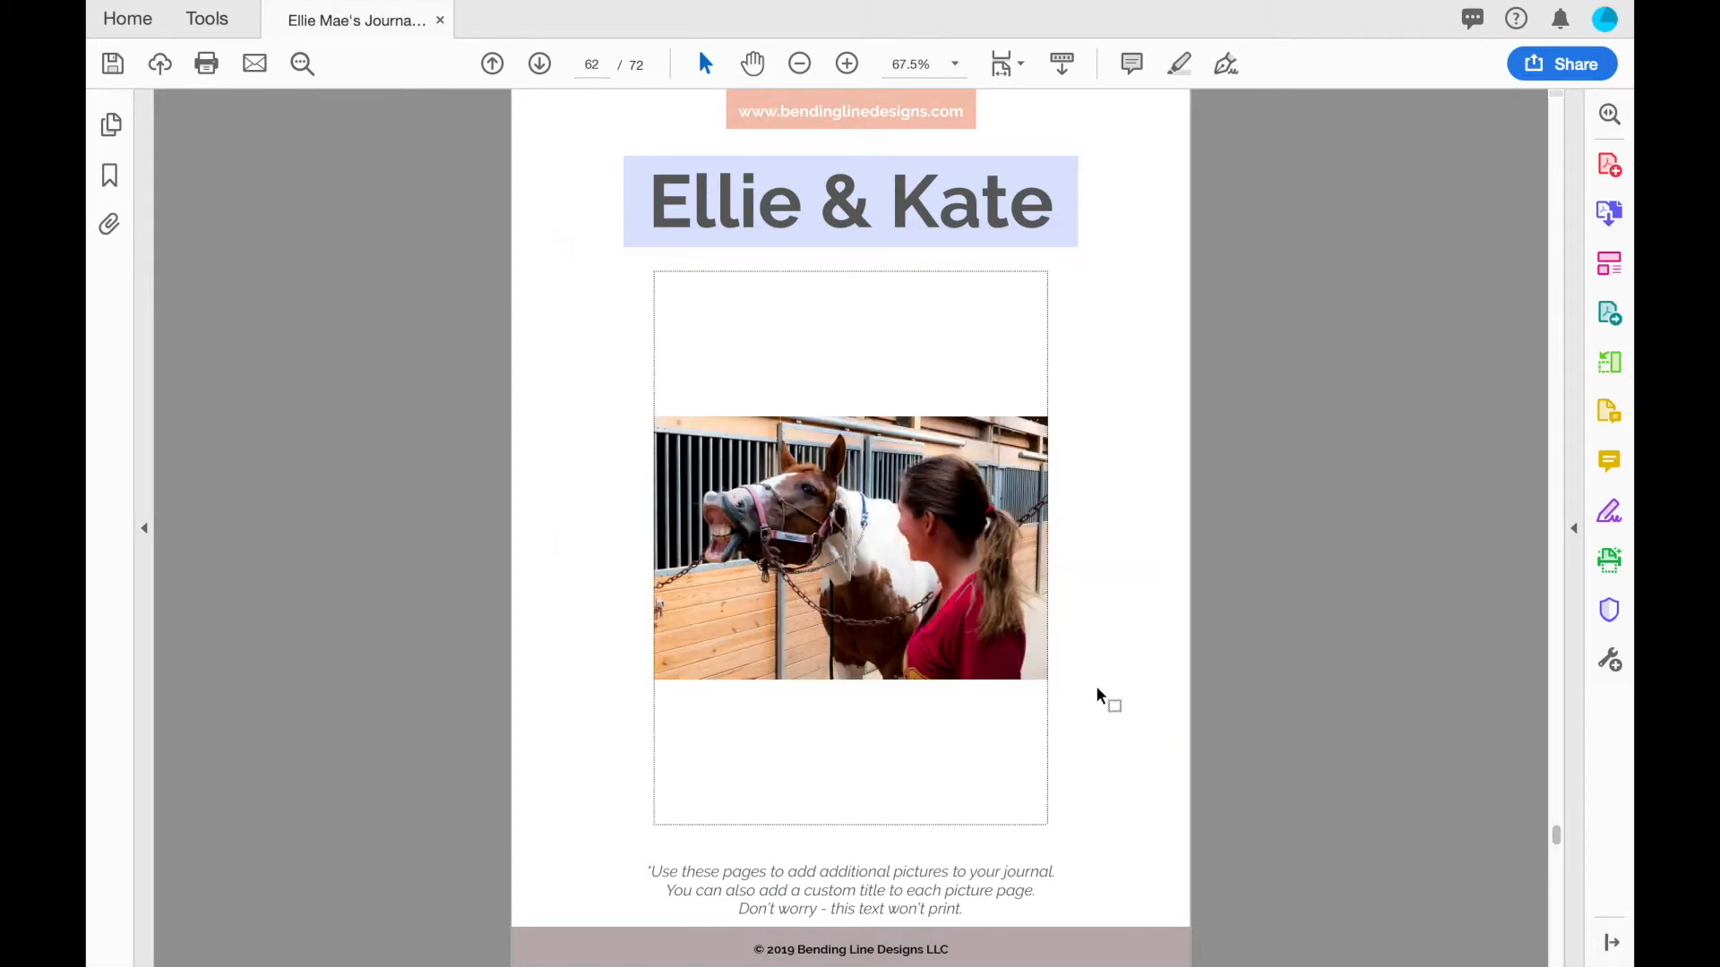
{"action": "left_click", "coordinate": [1152, 718]}
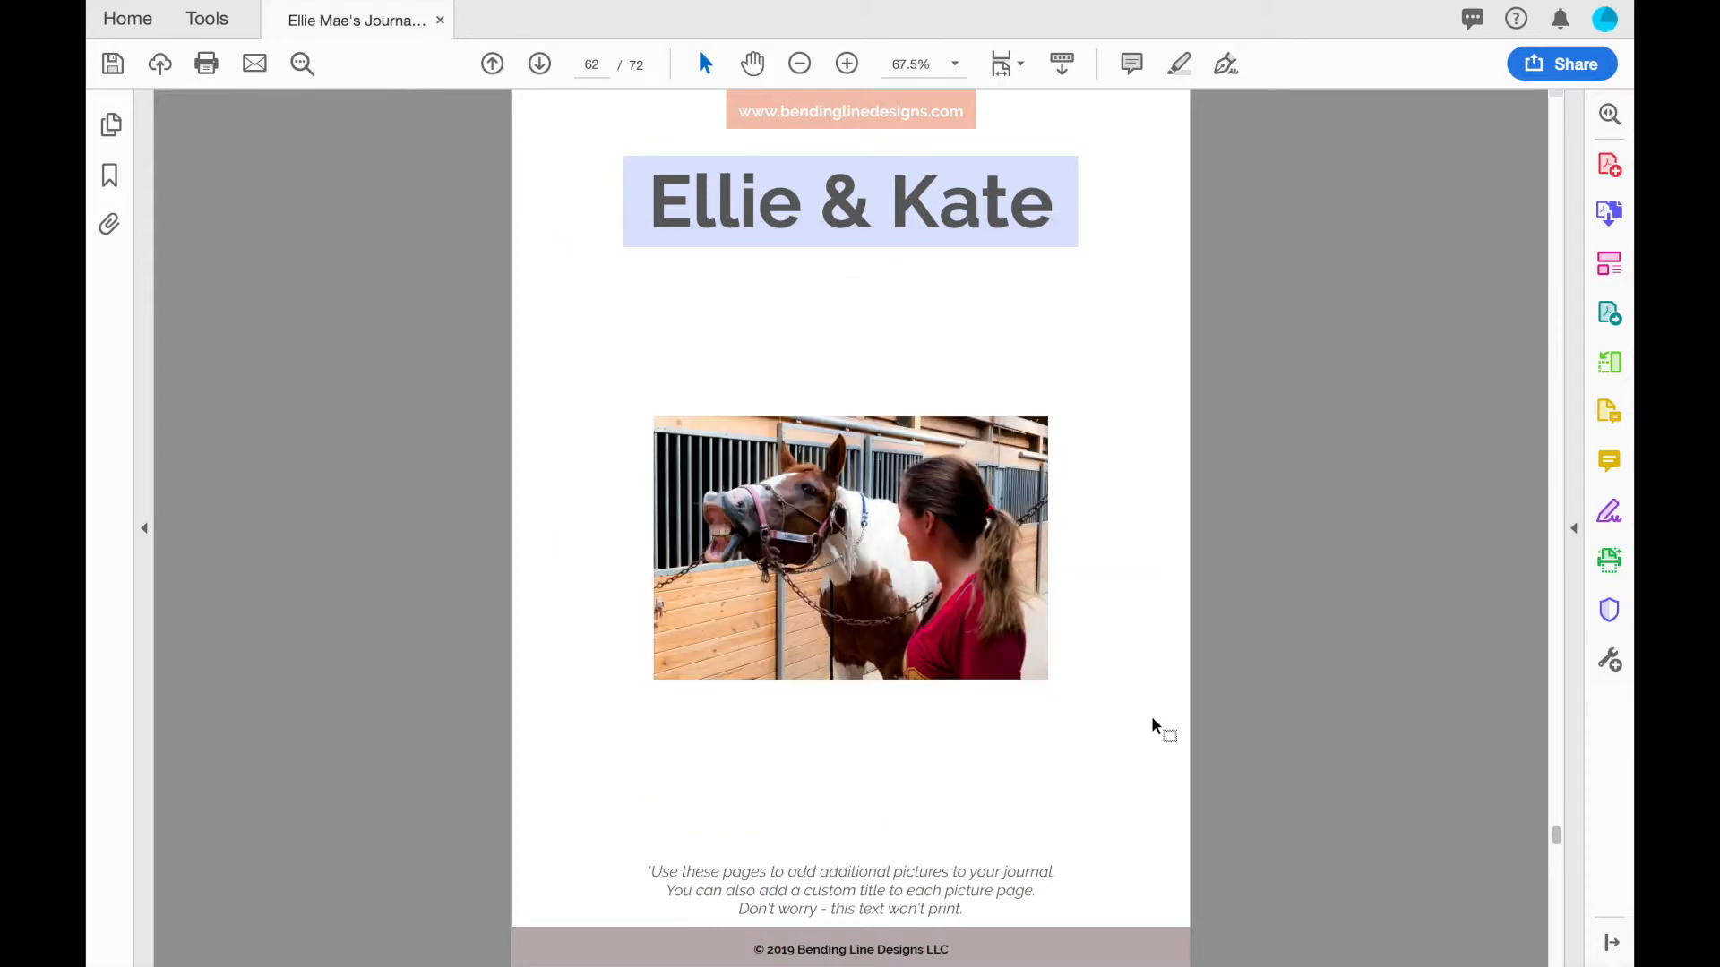
Step: Clear the landscape picture on page 62 and replace it with the portrait photo "Photo Jul 07, 5 03 38 PM.jpg" from the Ellie's Journal folder
{"action": "left_click", "coordinate": [980, 576]}
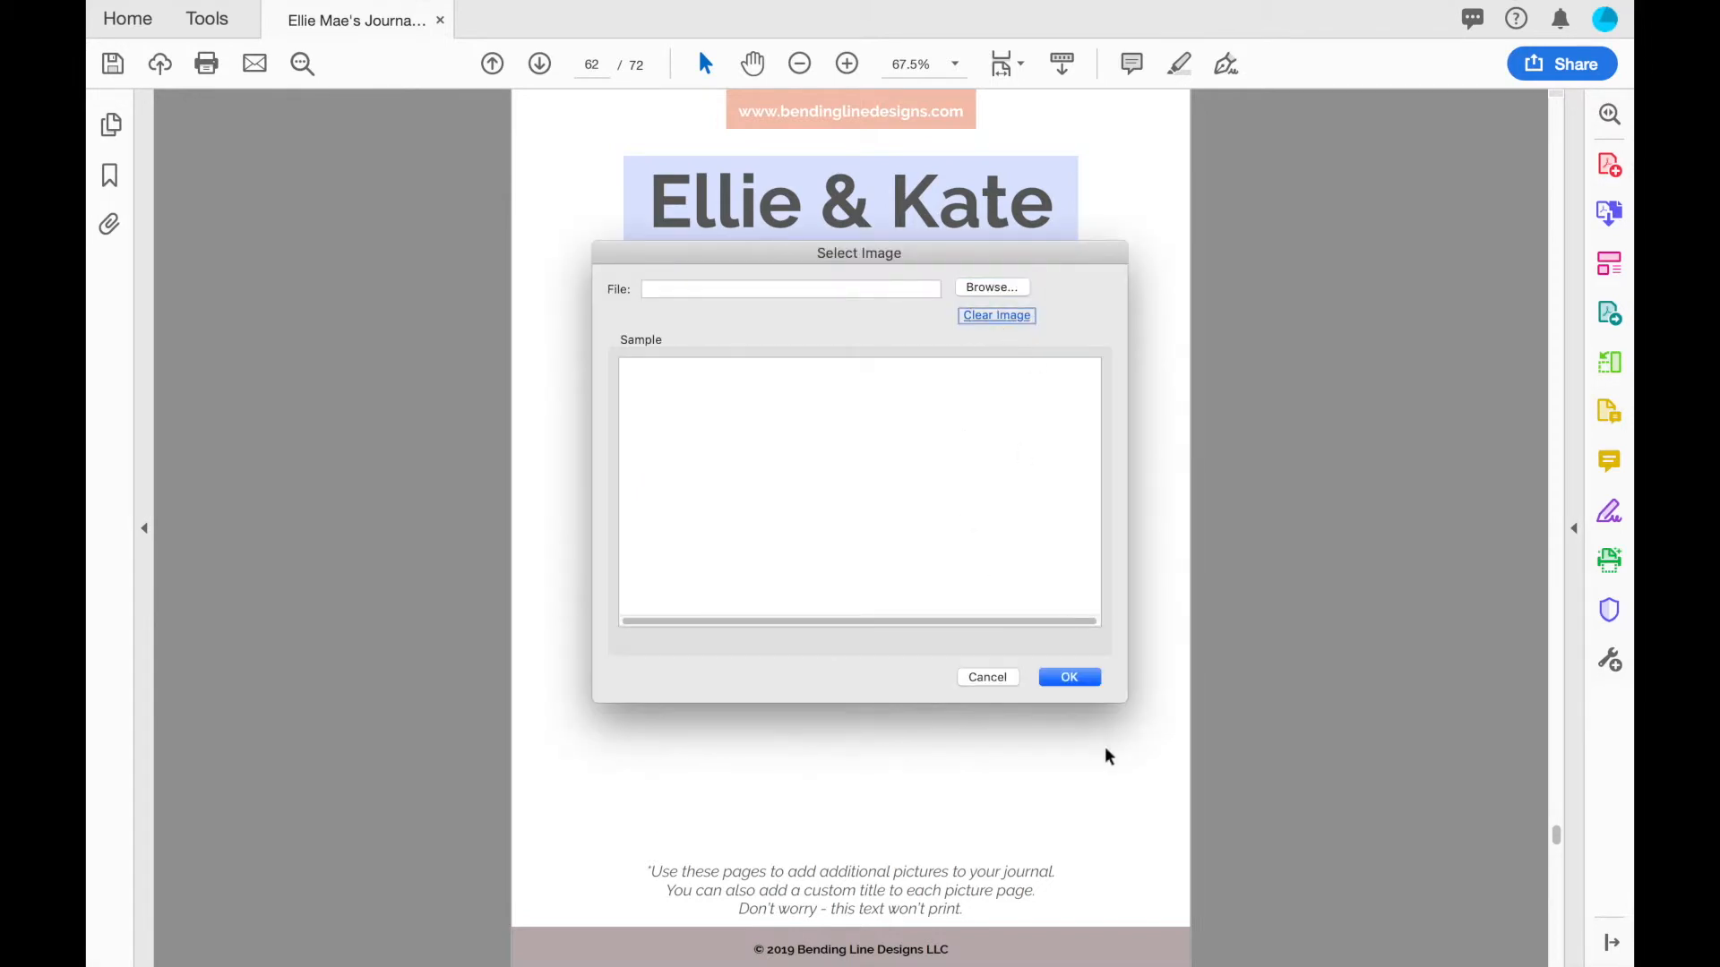
{"action": "left_click", "coordinate": [961, 289]}
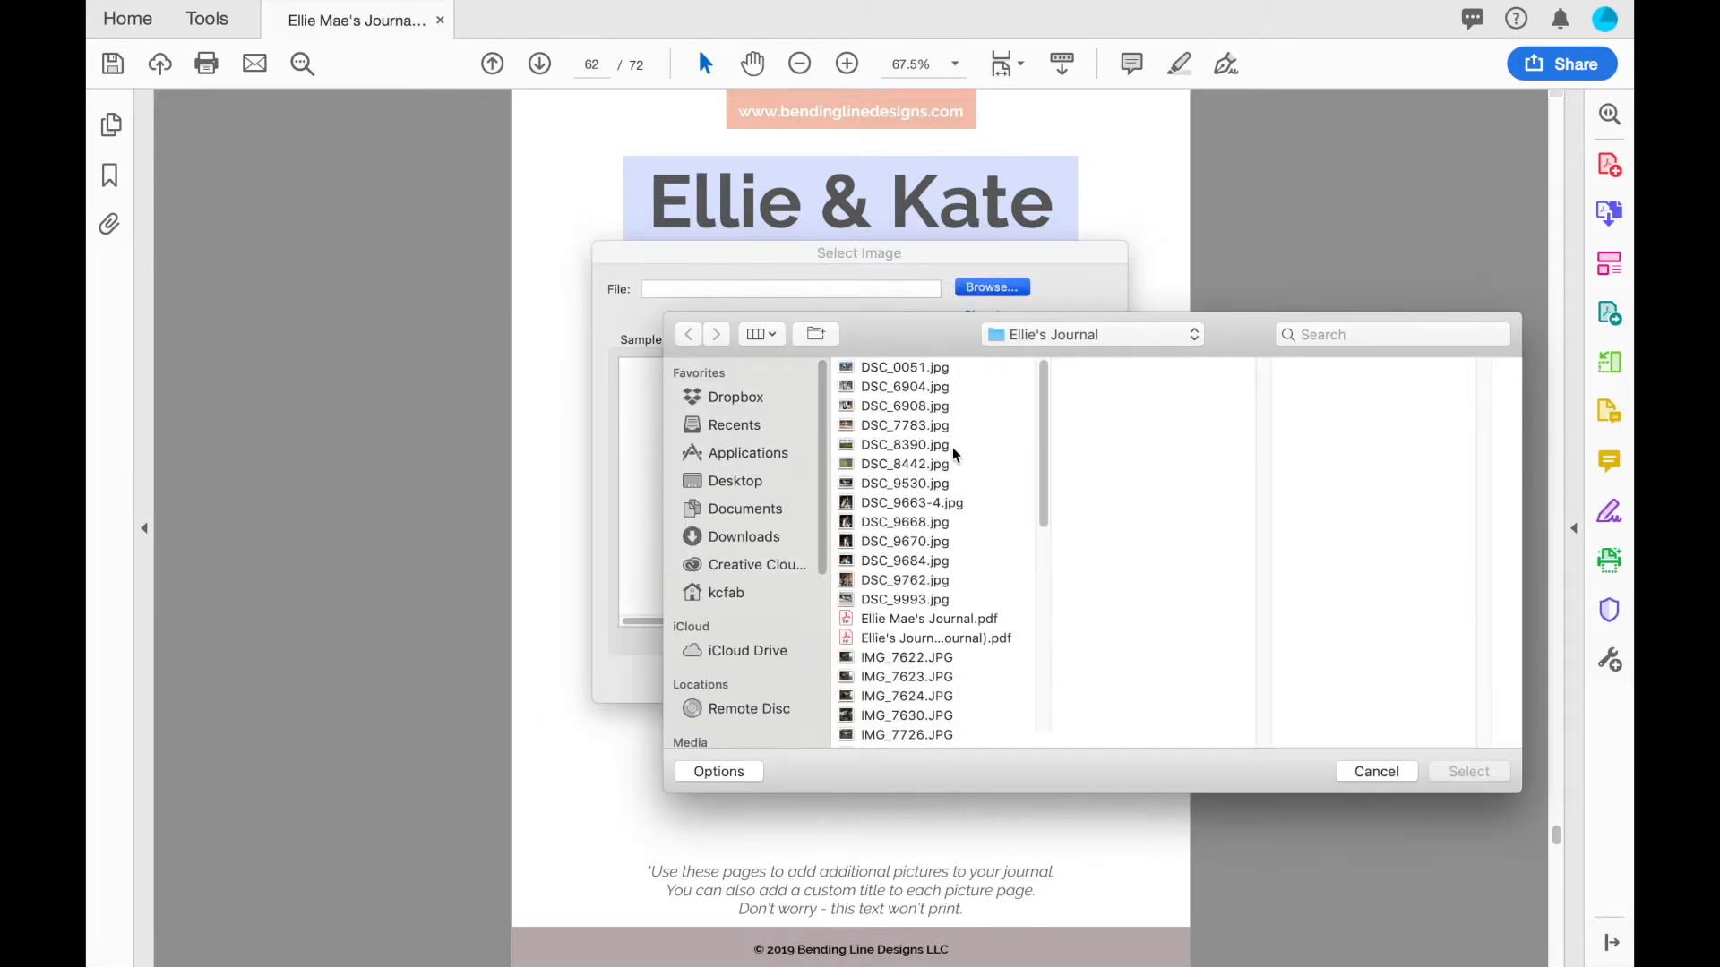
{"action": "scroll", "coordinate": [885, 640], "scroll_direction": "down", "scroll_amount": 10}
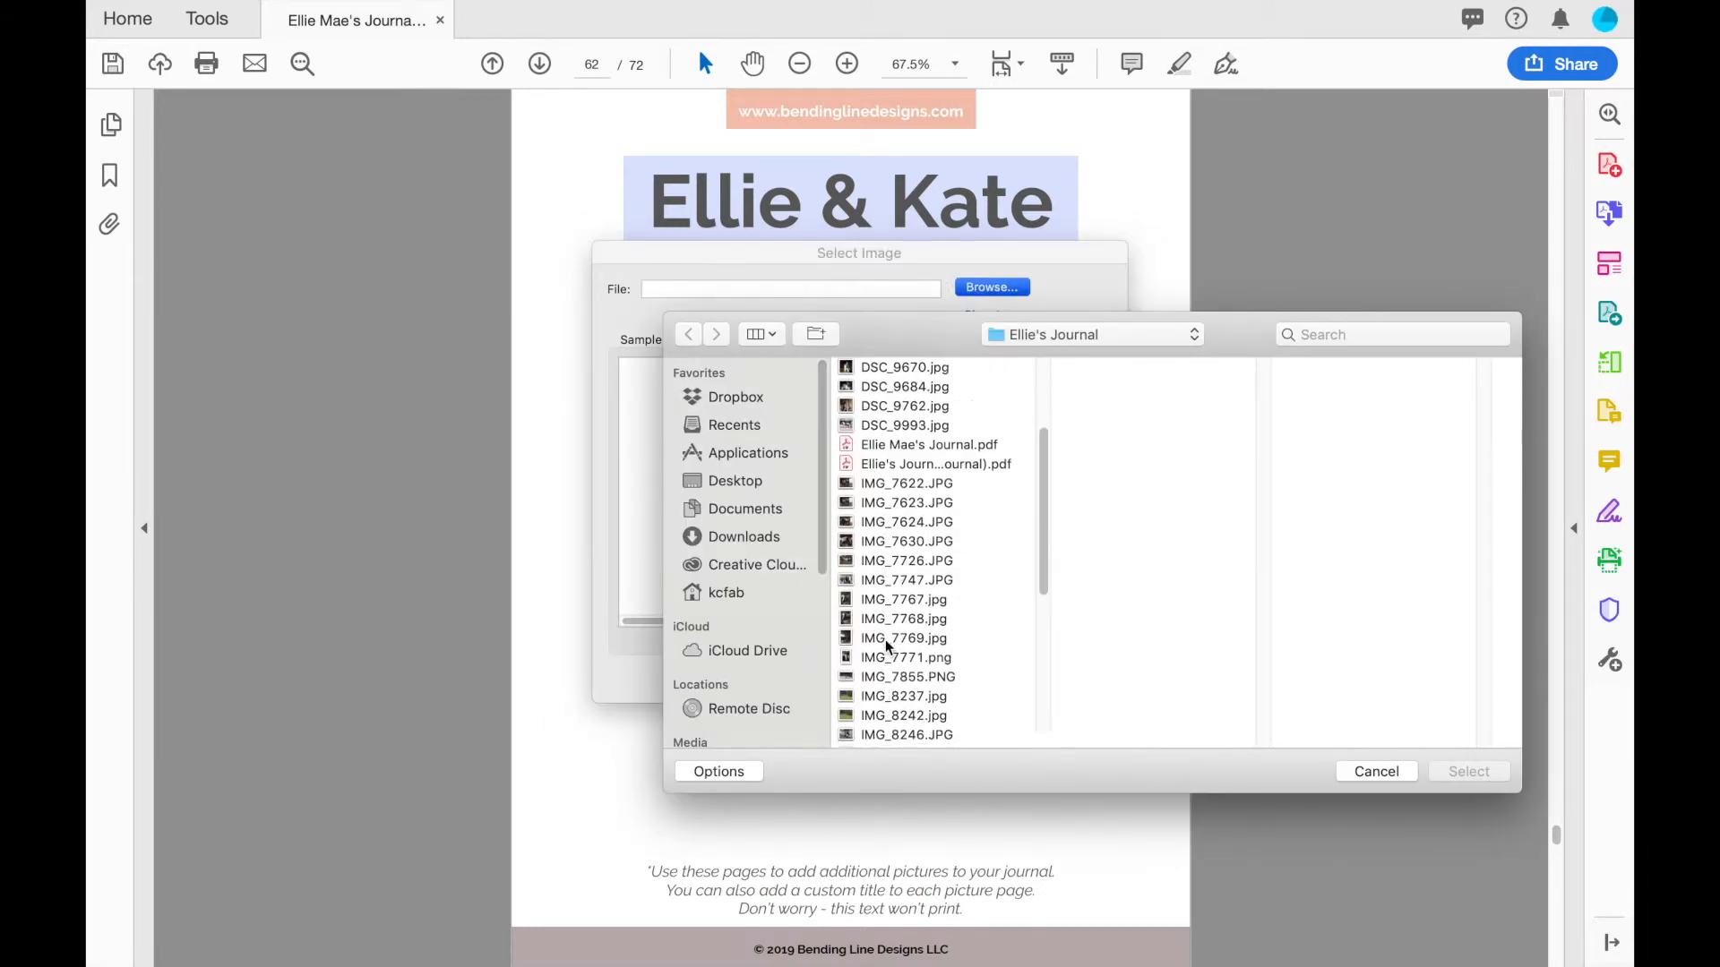
{"action": "left_click", "coordinate": [876, 670]}
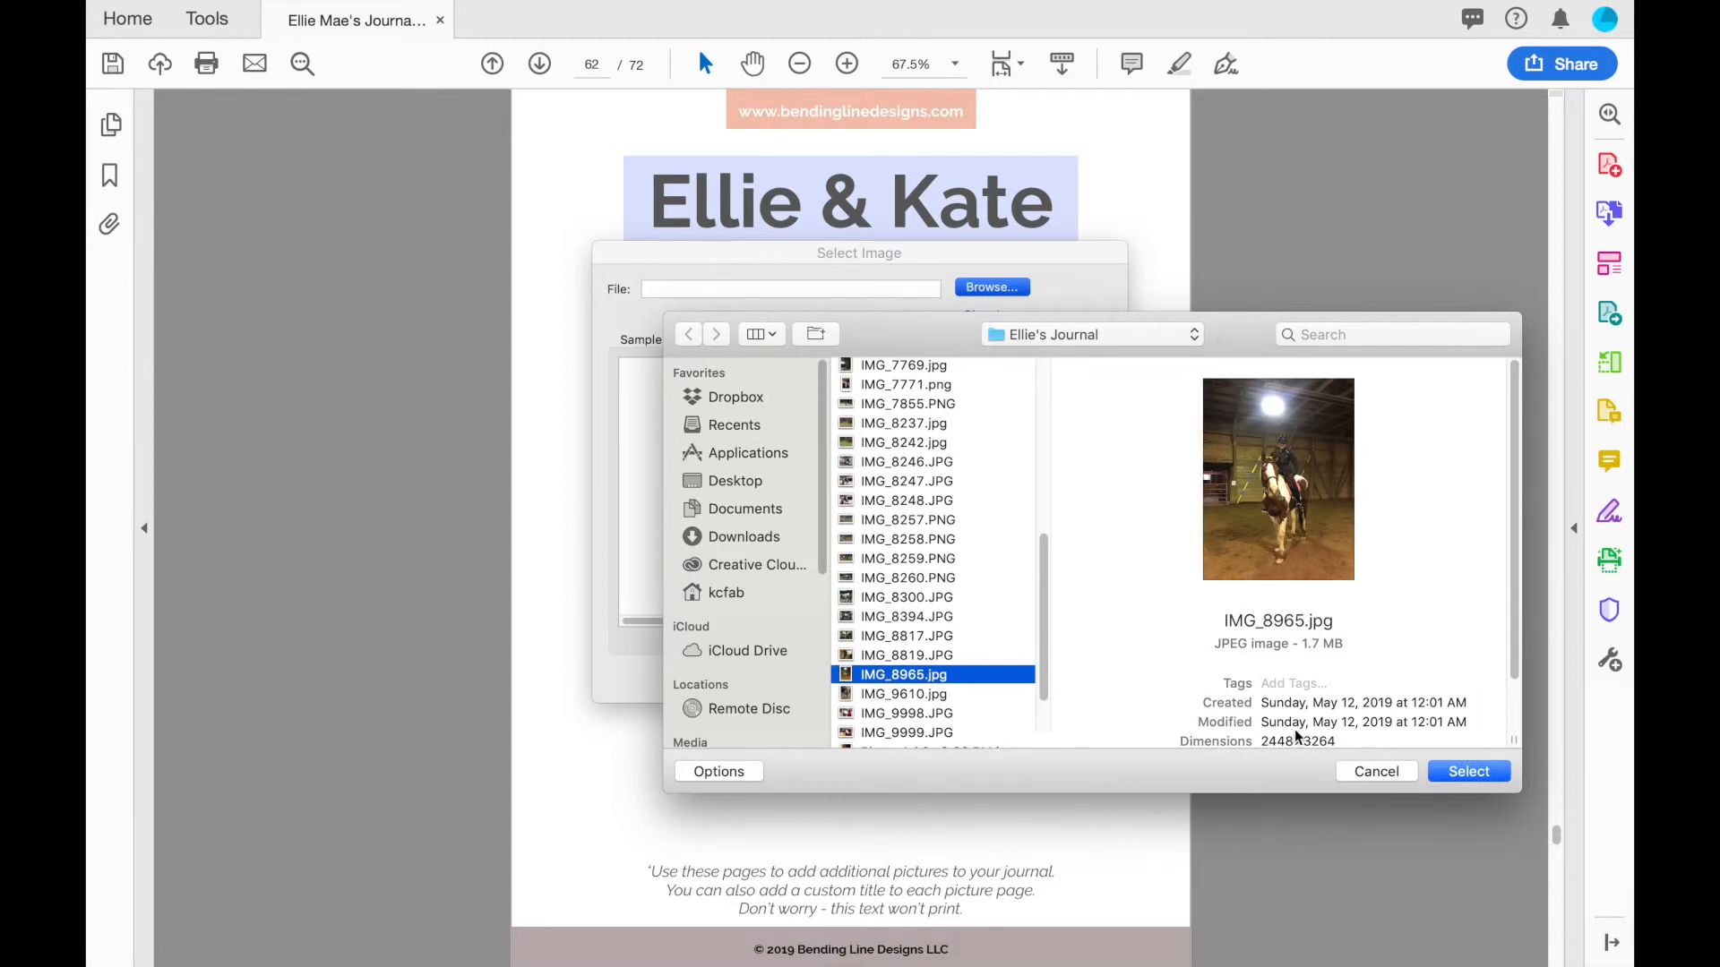
{"action": "scroll", "coordinate": [949, 690], "scroll_direction": "down", "scroll_amount": 2}
{"action": "left_click", "coordinate": [900, 685]}
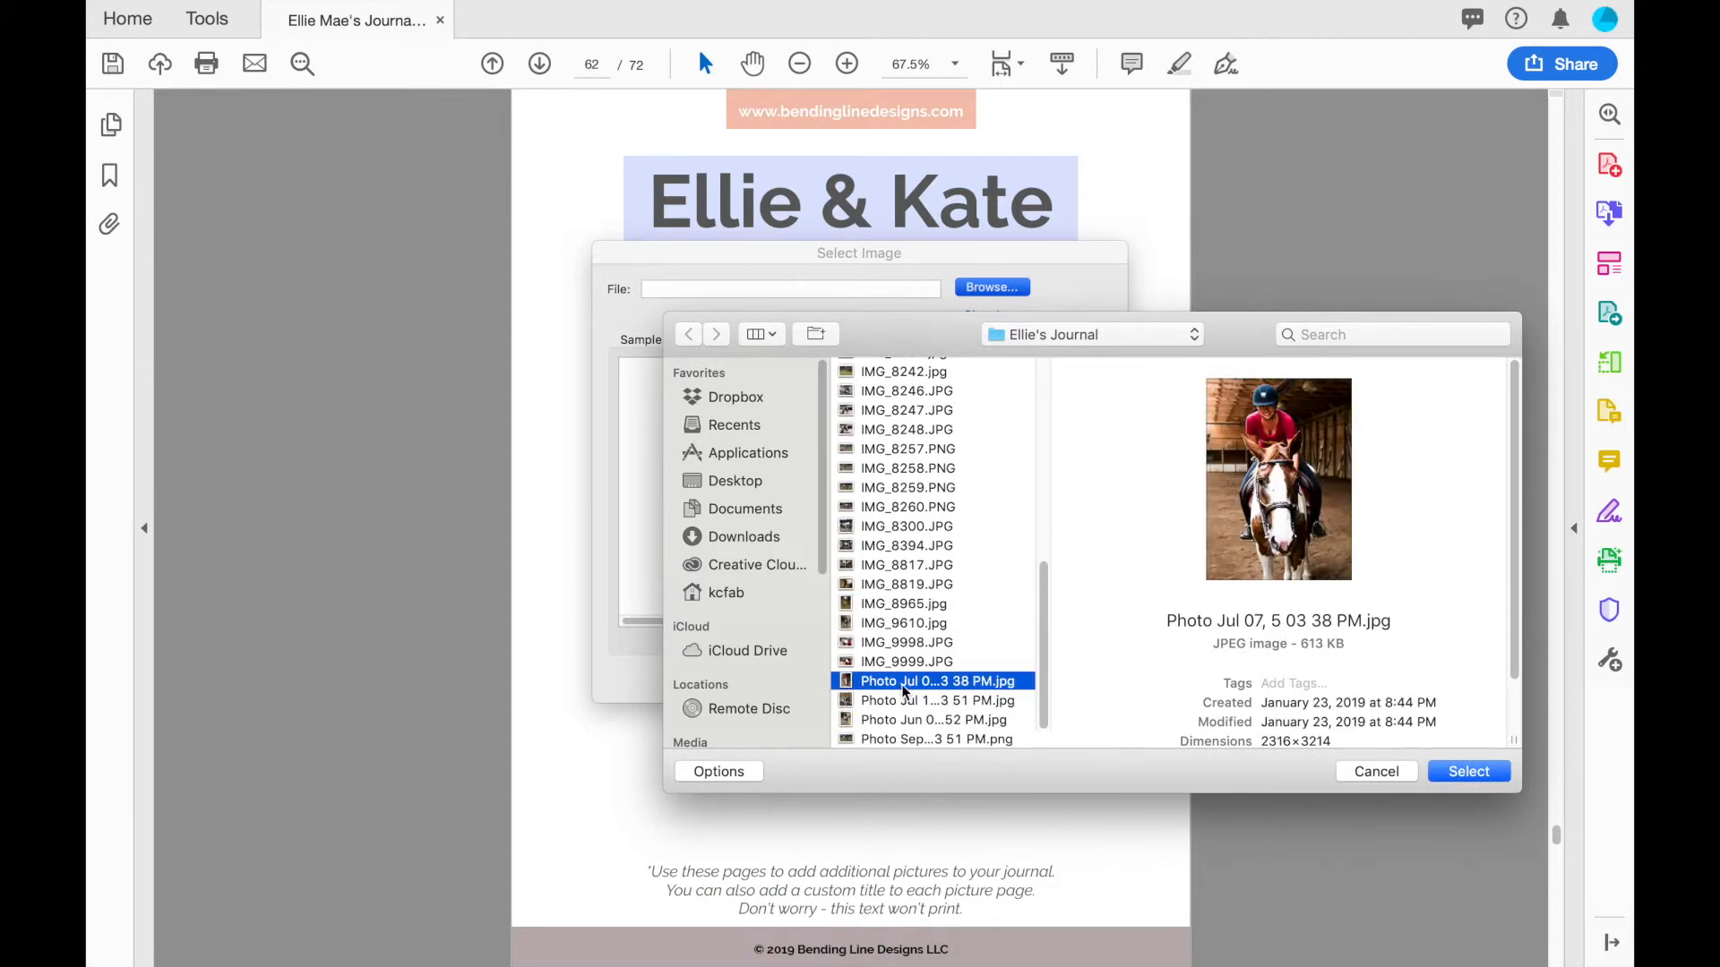
{"action": "left_click", "coordinate": [1453, 775]}
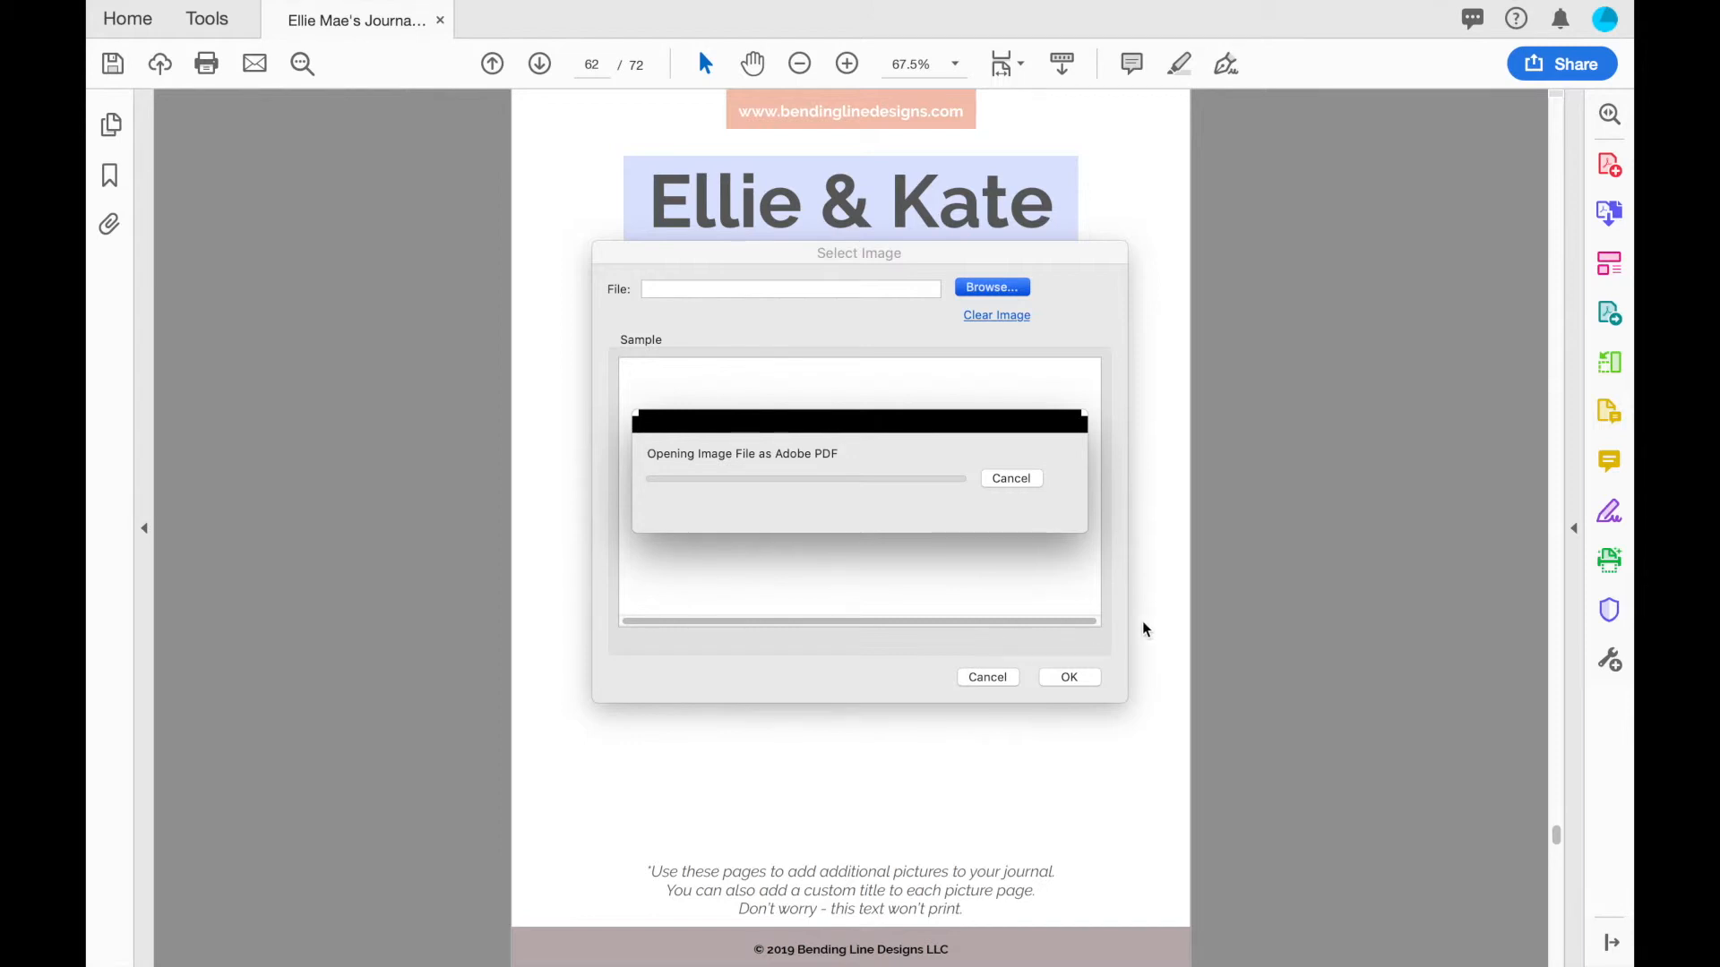
{"action": "left_click", "coordinate": [1044, 677]}
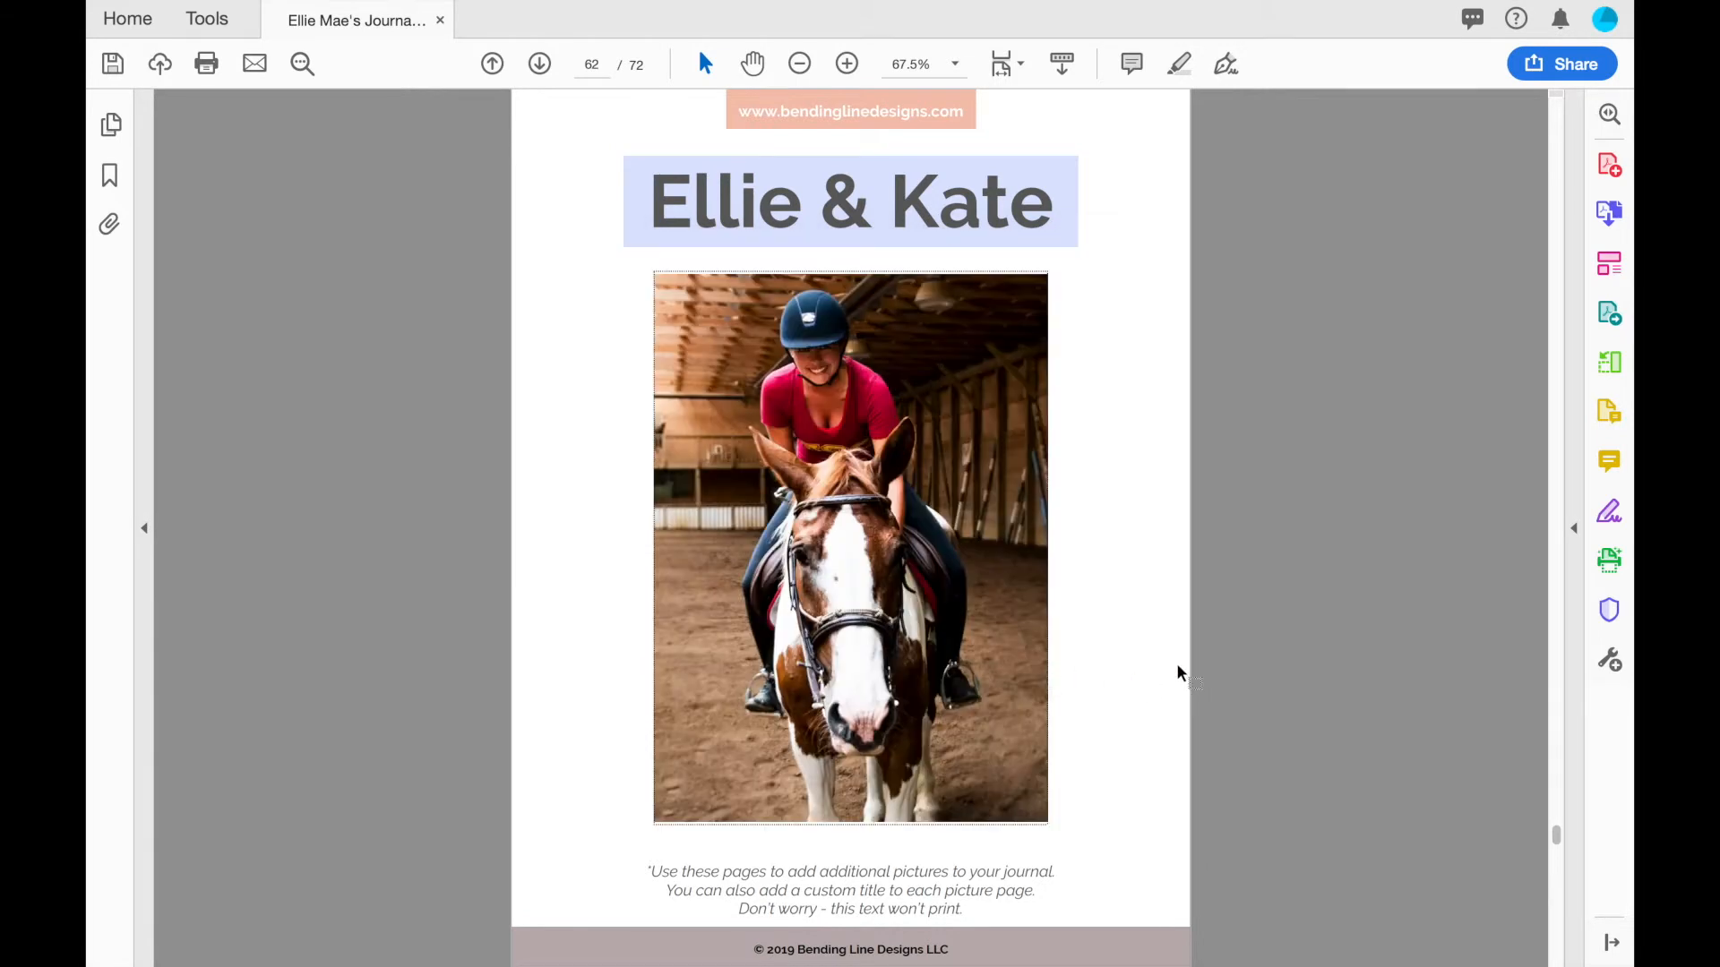
Step: Insert the landscape picture IMG_9999.JPG from the Ellie's Journal folder into the page 63 picture placeholder
{"action": "left_click", "coordinate": [540, 64]}
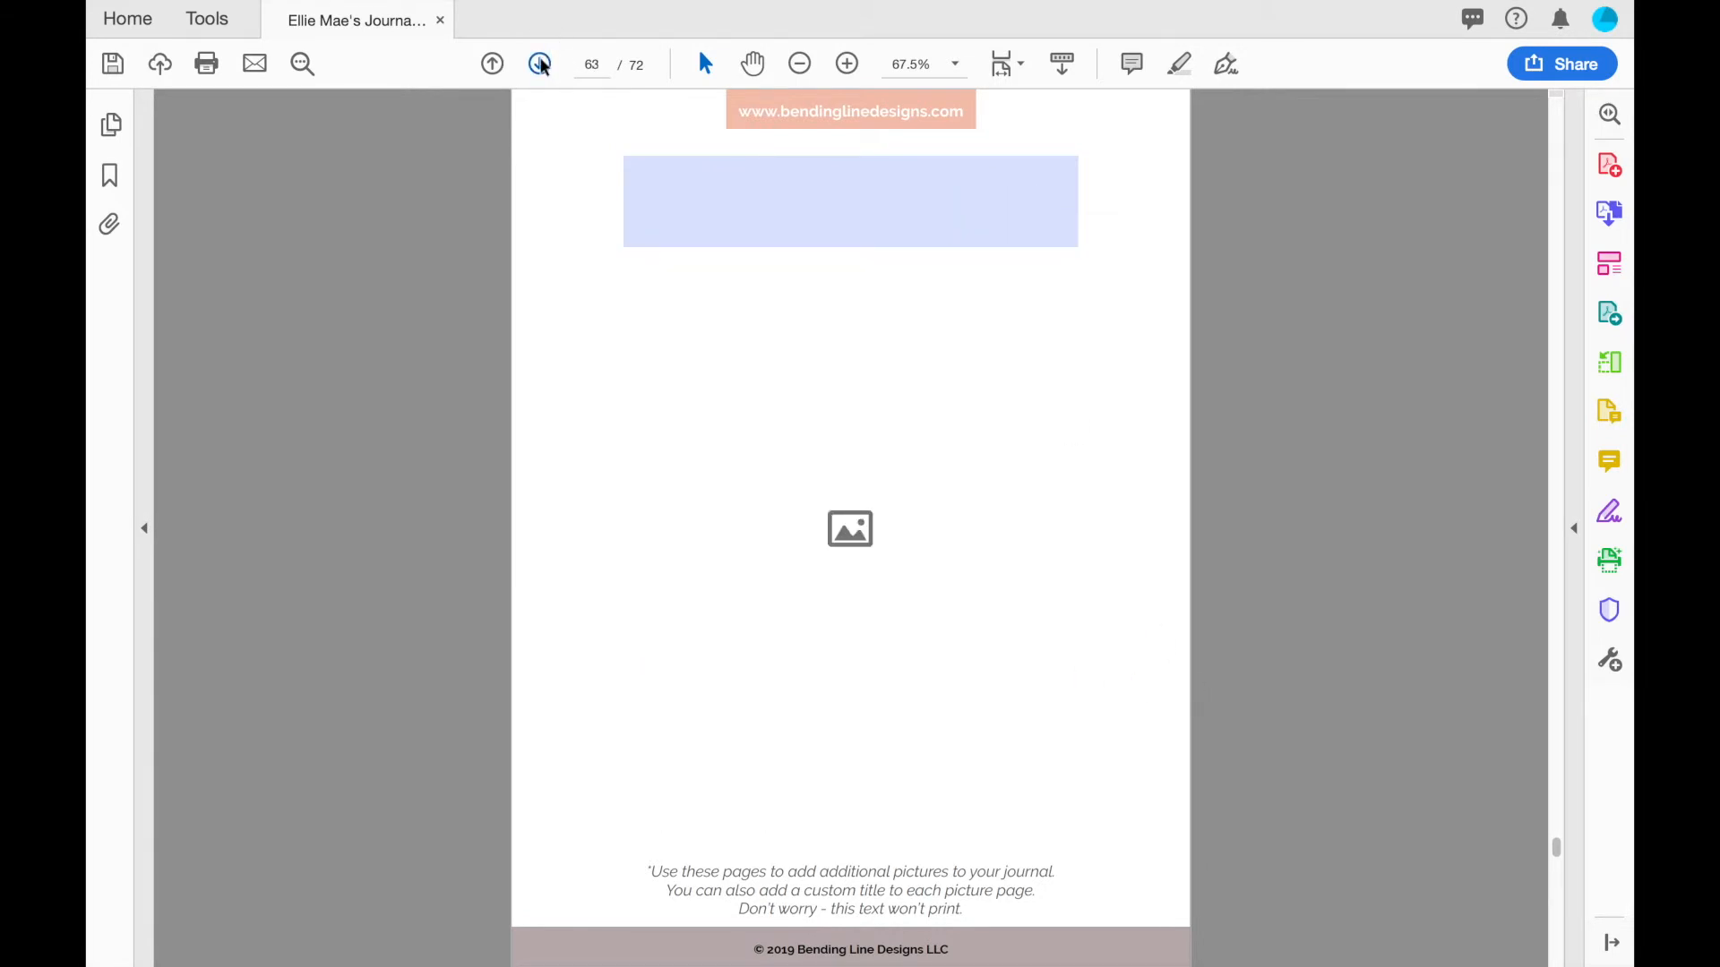
{"action": "left_click", "coordinate": [856, 535]}
{"action": "left_click", "coordinate": [981, 285]}
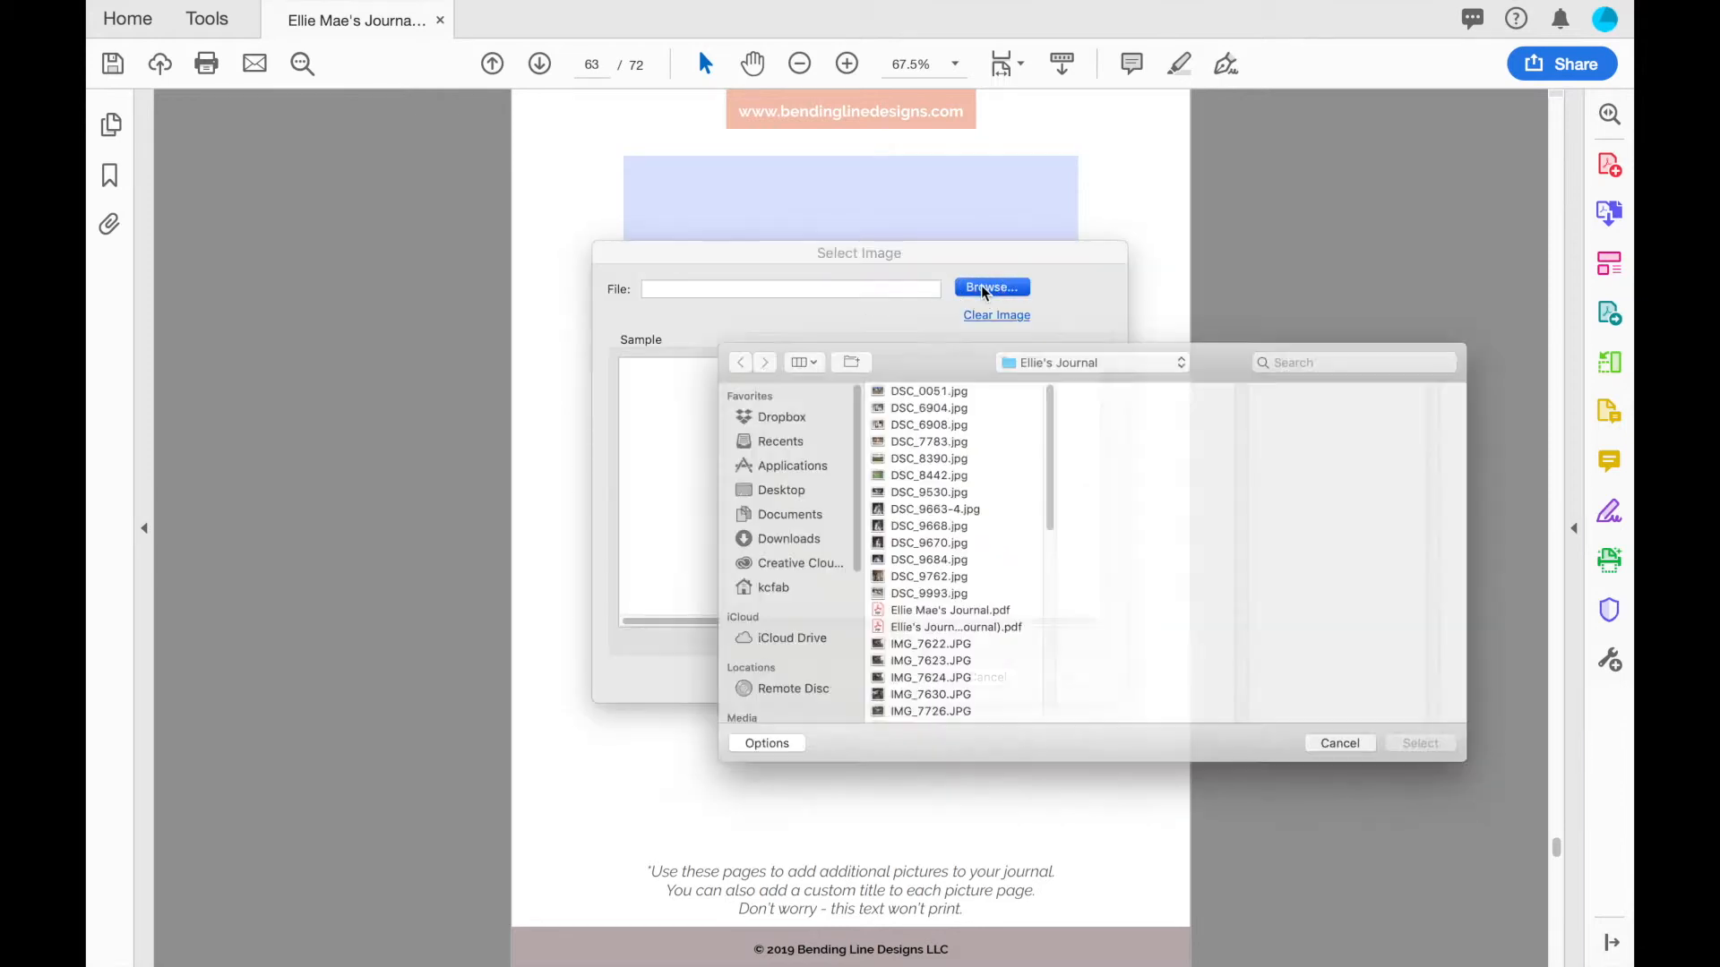
{"action": "left_click", "coordinate": [906, 677]}
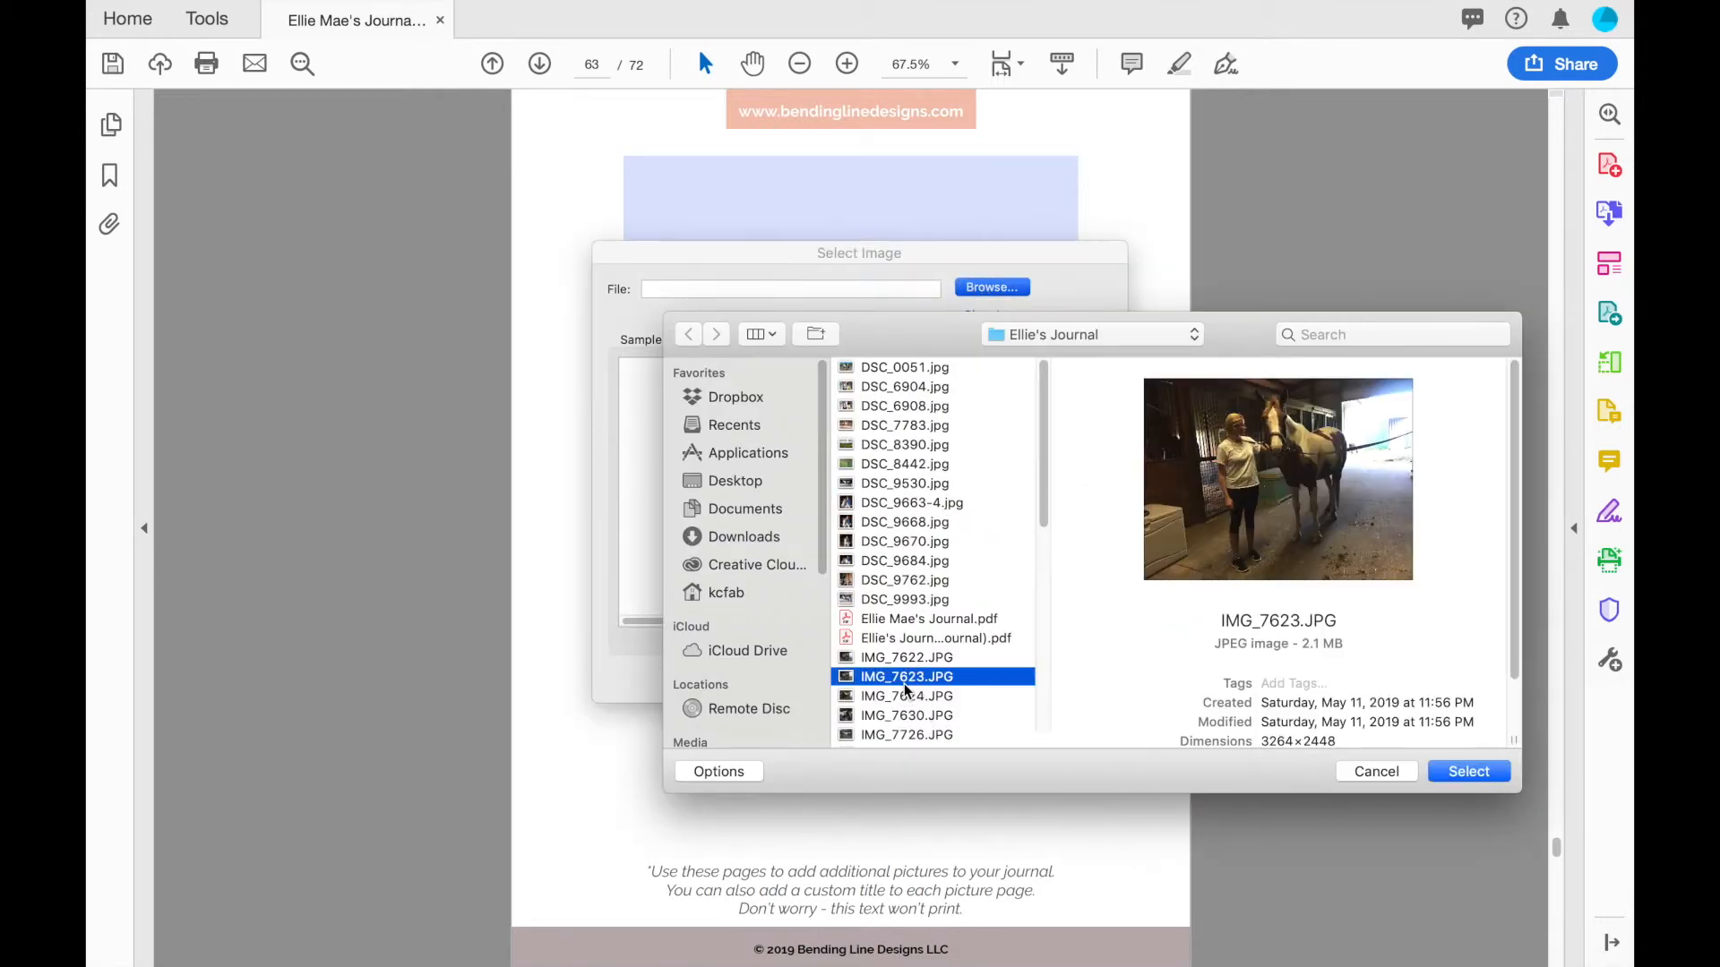
{"action": "scroll", "coordinate": [896, 682], "scroll_direction": "down", "scroll_amount": 5}
{"action": "scroll", "coordinate": [897, 690], "scroll_direction": "down", "scroll_amount": 5}
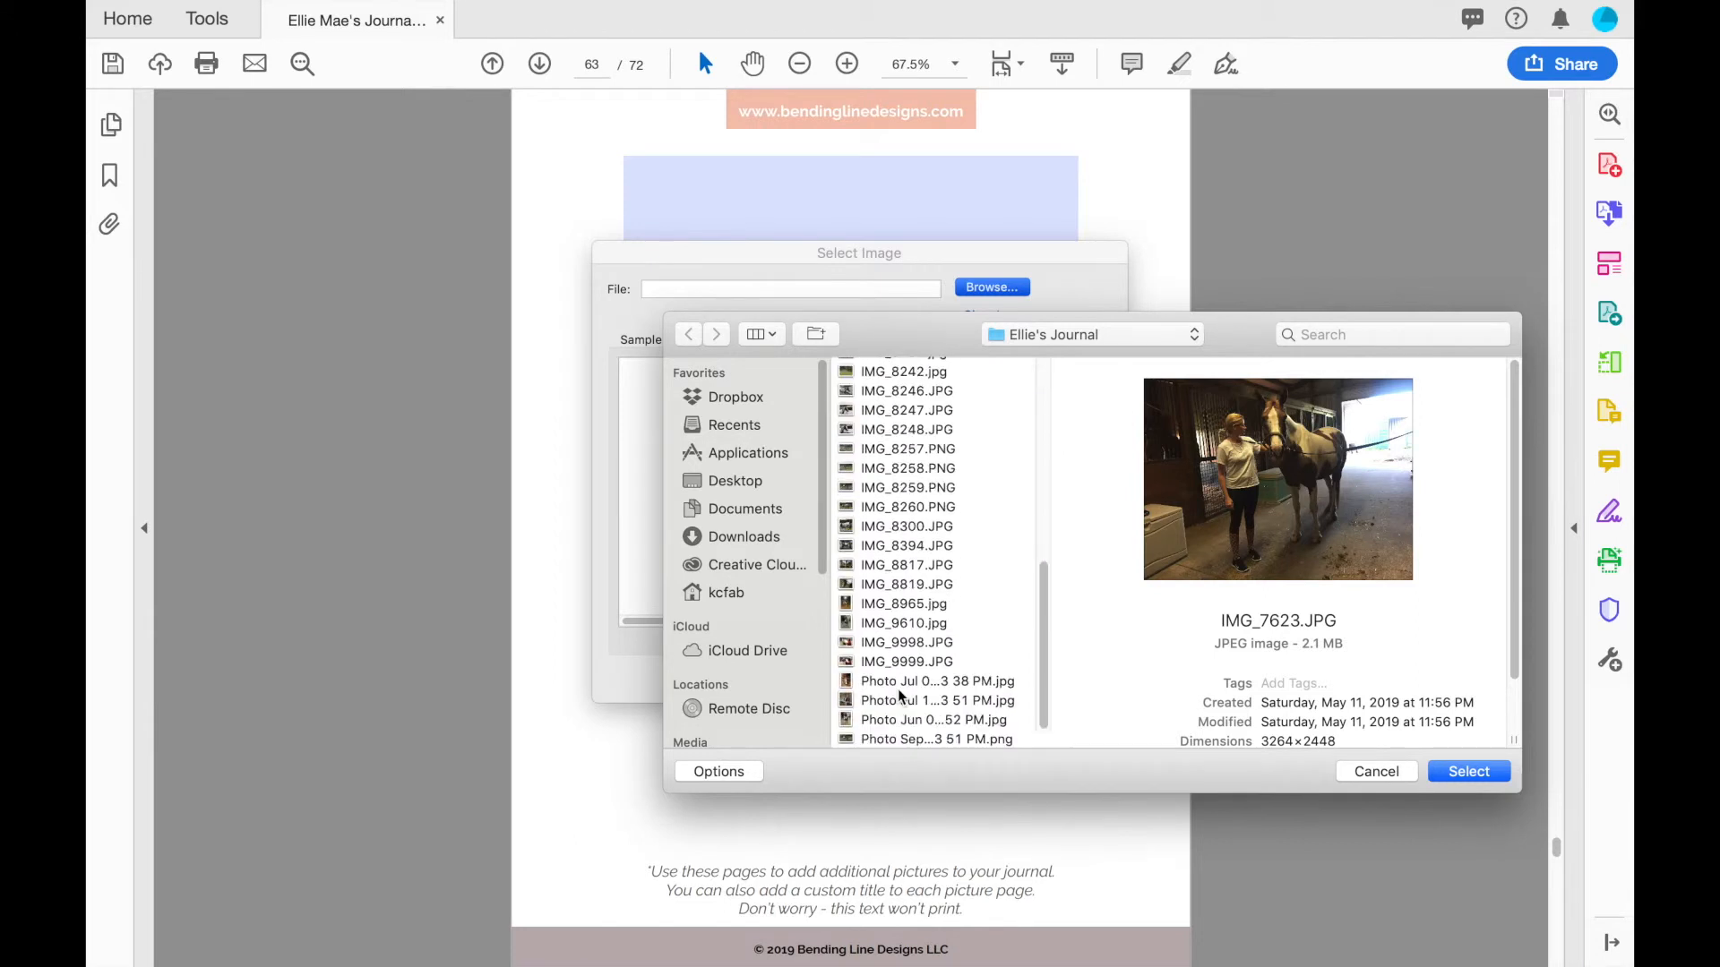
{"action": "left_click", "coordinate": [896, 661]}
{"action": "left_click", "coordinate": [1474, 772]}
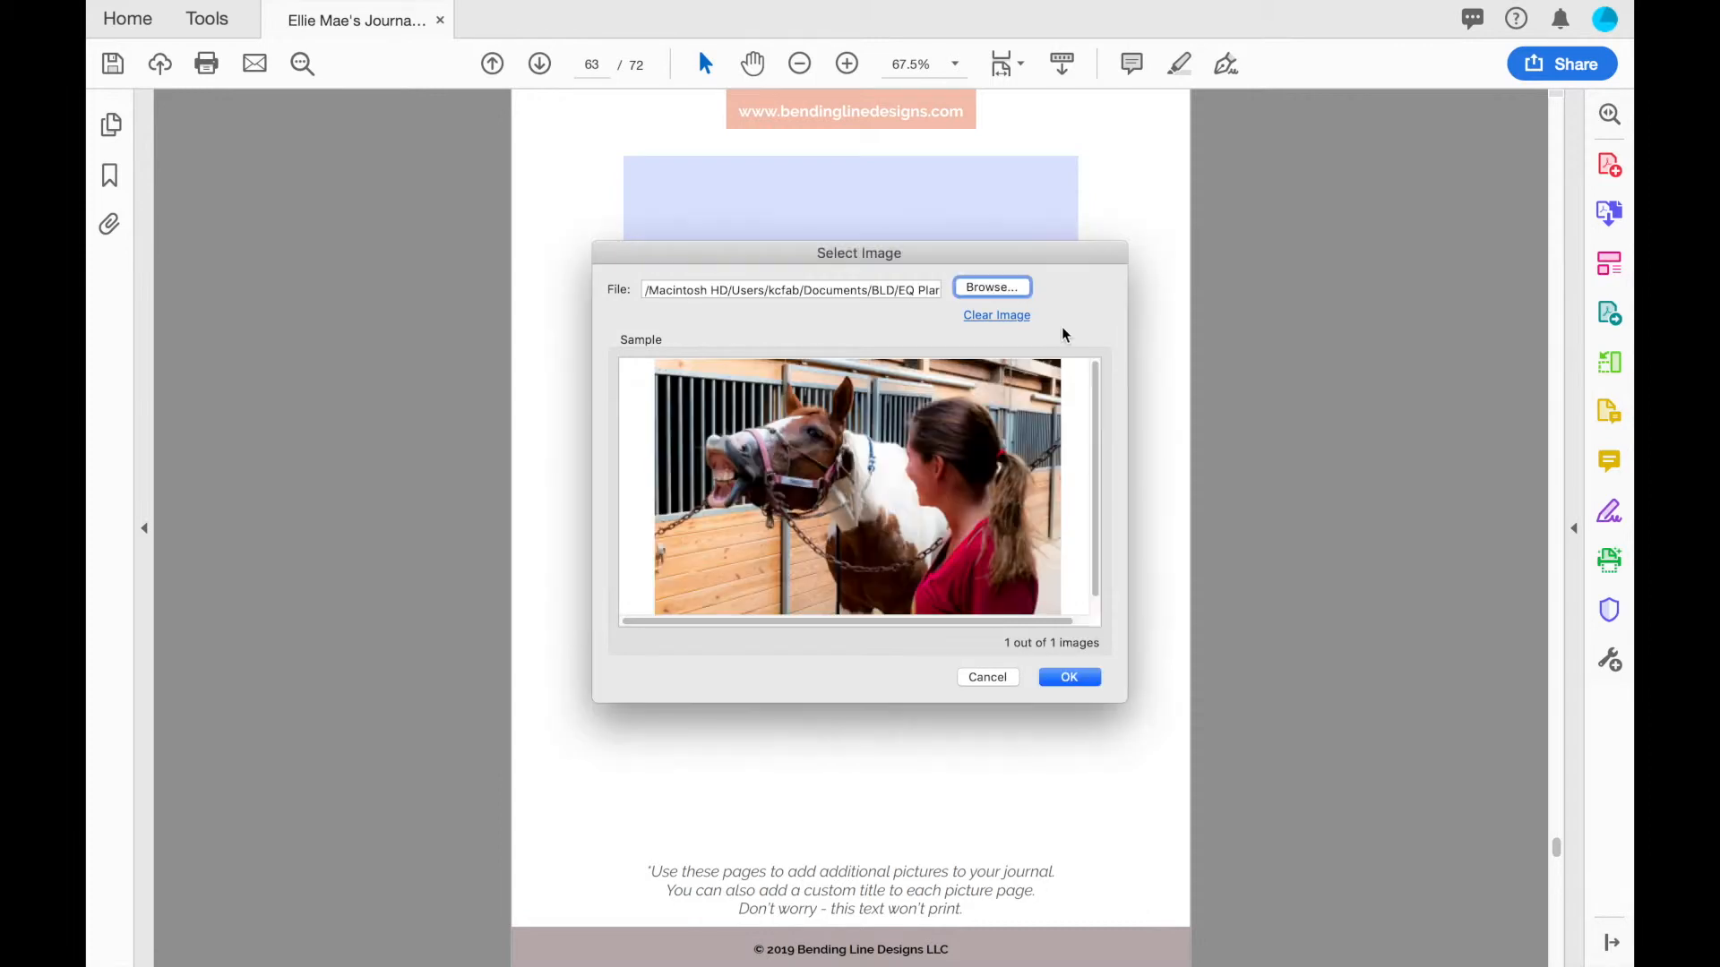
{"action": "left_click", "coordinate": [1070, 677]}
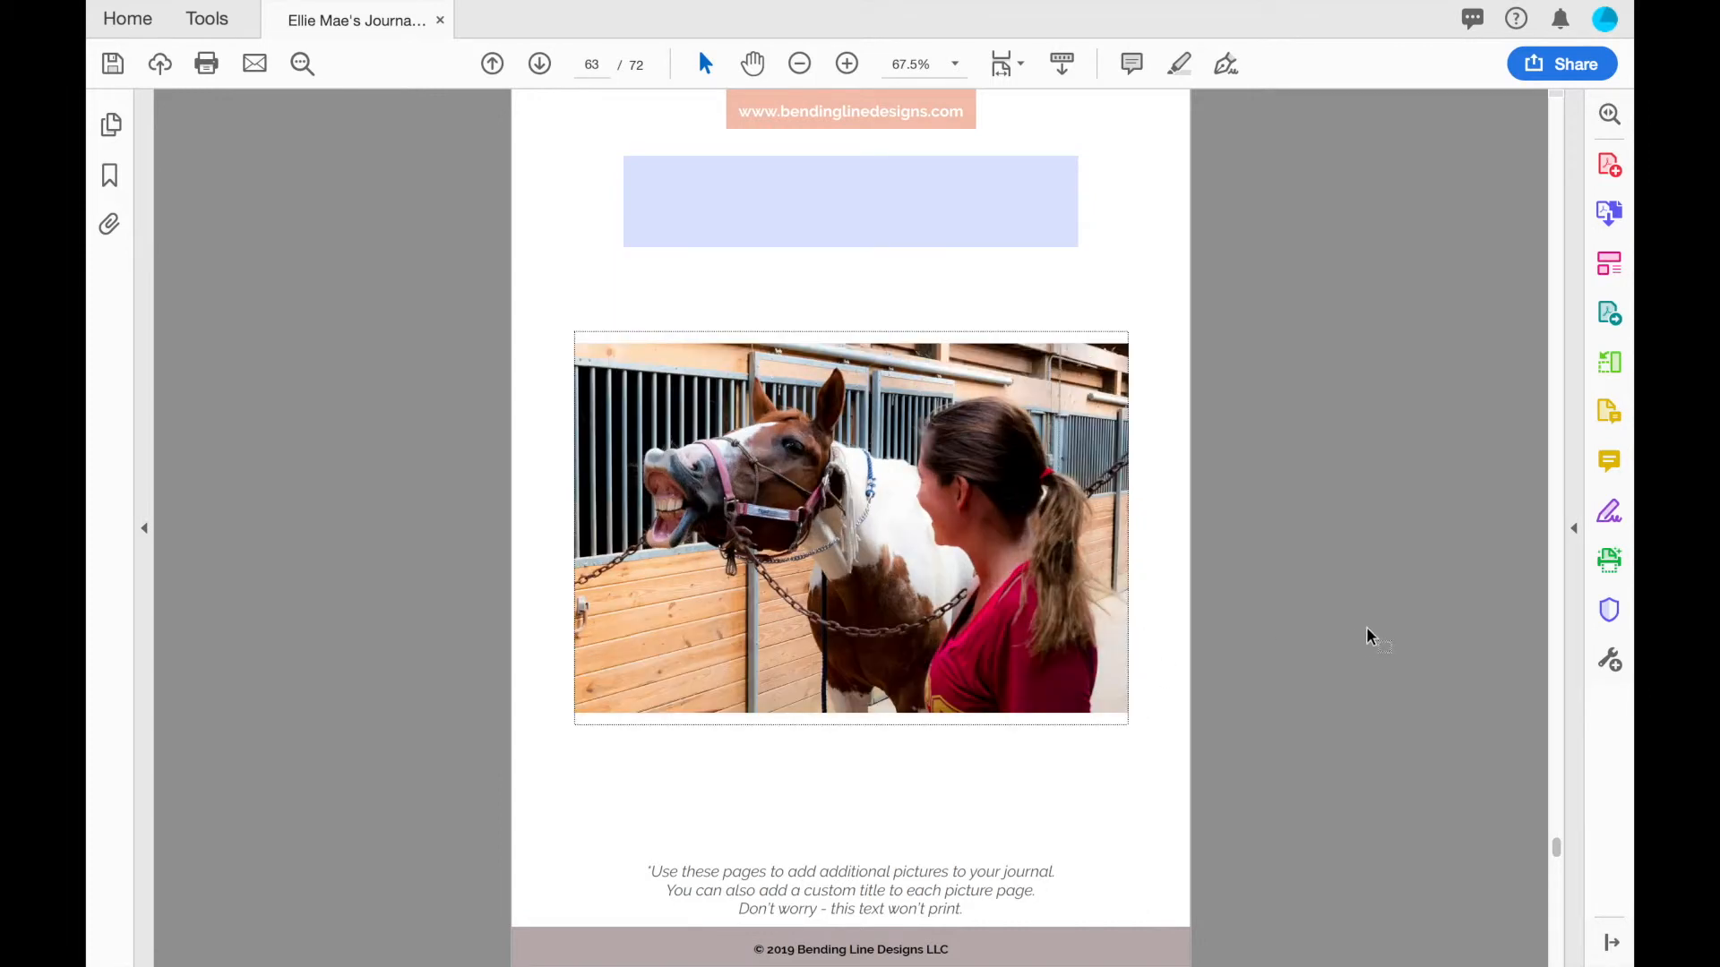
Step: Title the additional picture page 63 "Ellie being silly"
{"action": "left_click", "coordinate": [978, 234]}
{"action": "type", "text": "Ellie being s"}
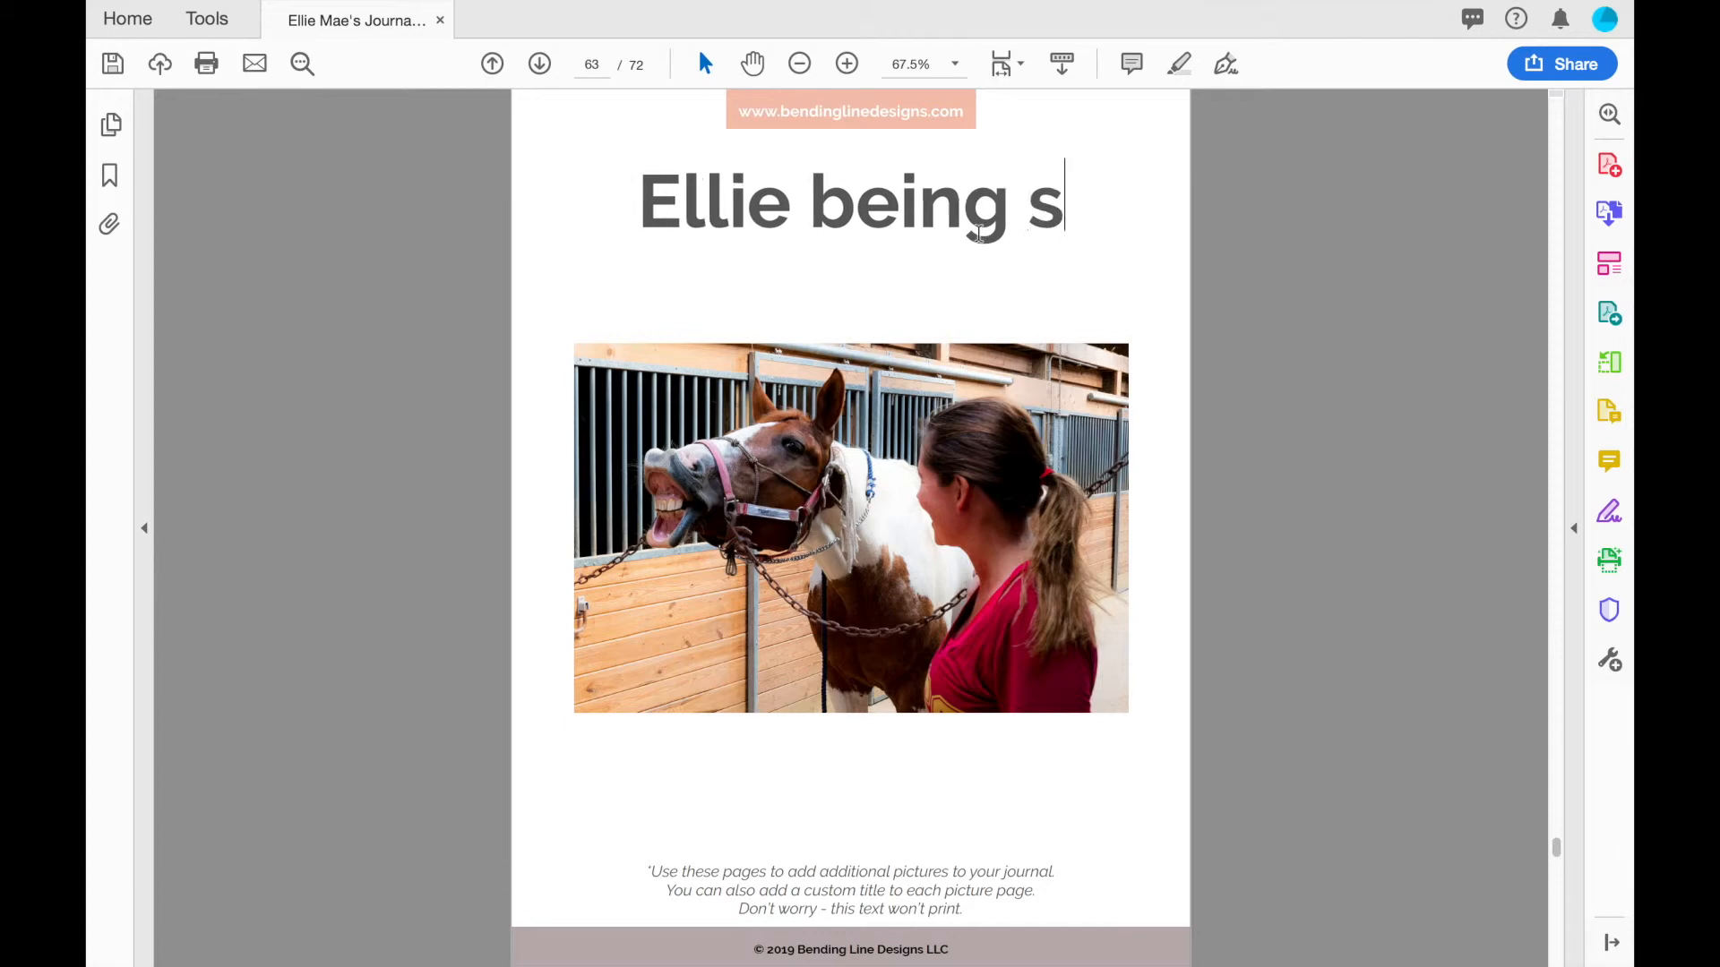
{"action": "type", "text": "illy"}
Step: Examine the multi-picture layouts from page 64 on, then the Additional Resources, Add Extra Pages and Contents pages
{"action": "scroll", "coordinate": [844, 404], "scroll_direction": "down", "scroll_amount": 1}
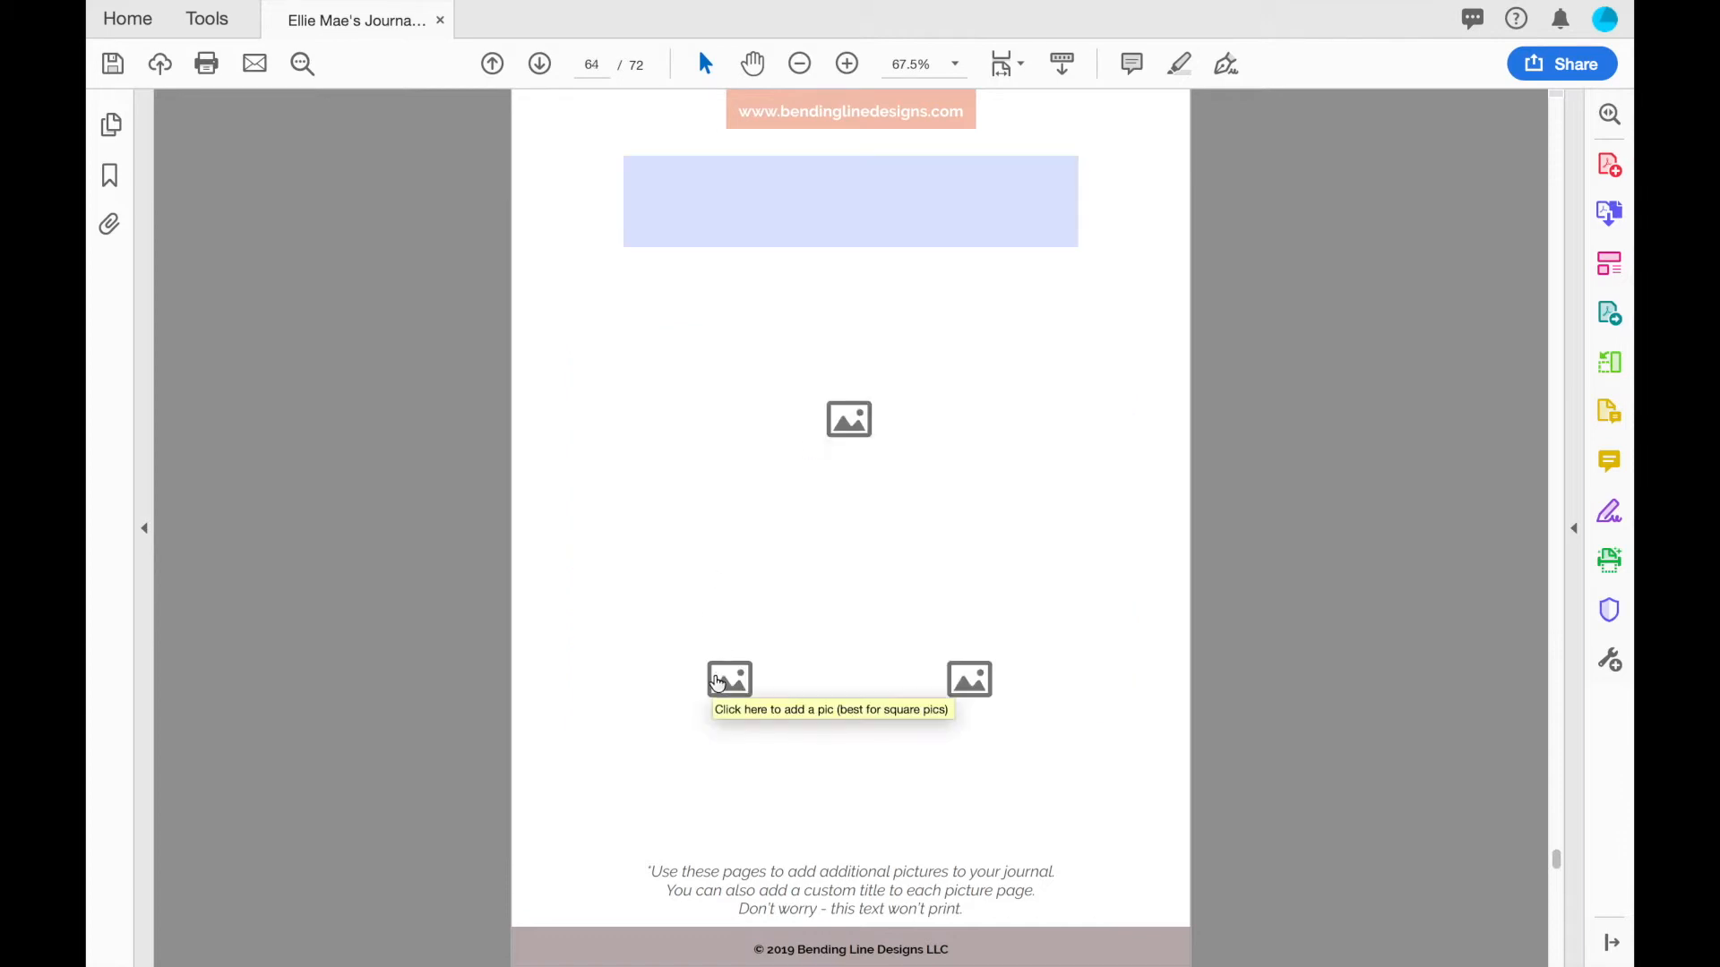
{"action": "scroll", "coordinate": [1001, 695], "scroll_direction": "down", "scroll_amount": 10}
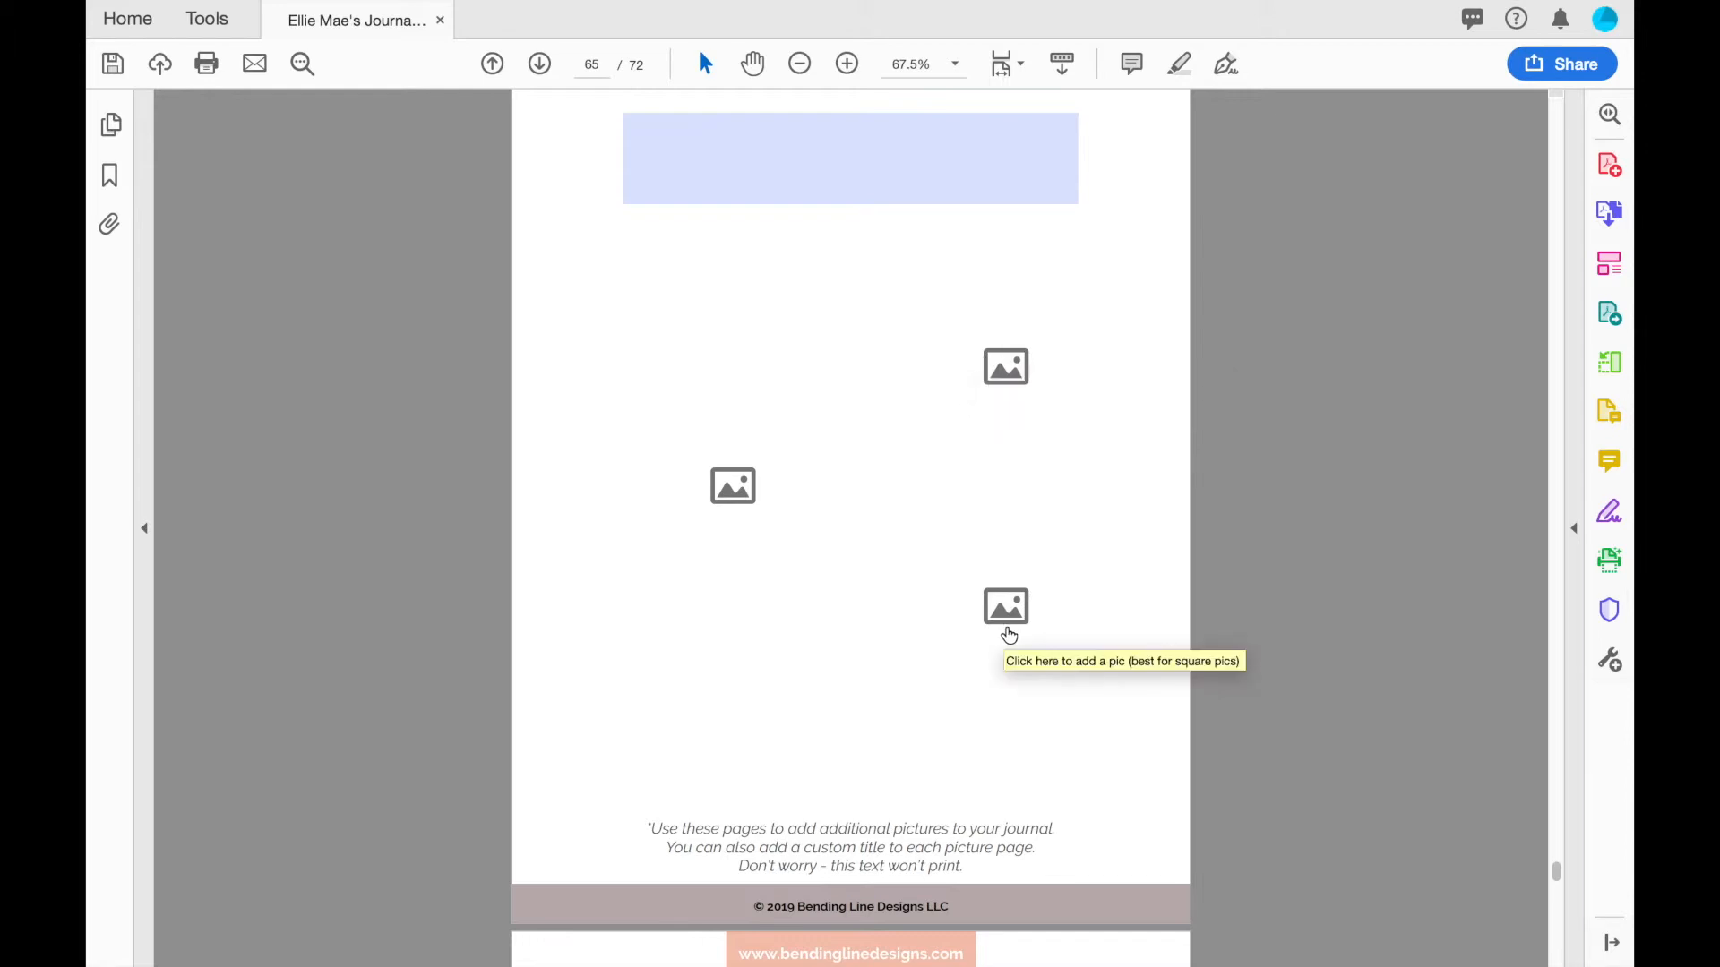
{"action": "scroll", "coordinate": [922, 633], "scroll_direction": "down", "scroll_amount": 3}
{"action": "scroll", "coordinate": [870, 627], "scroll_direction": "down", "scroll_amount": 5}
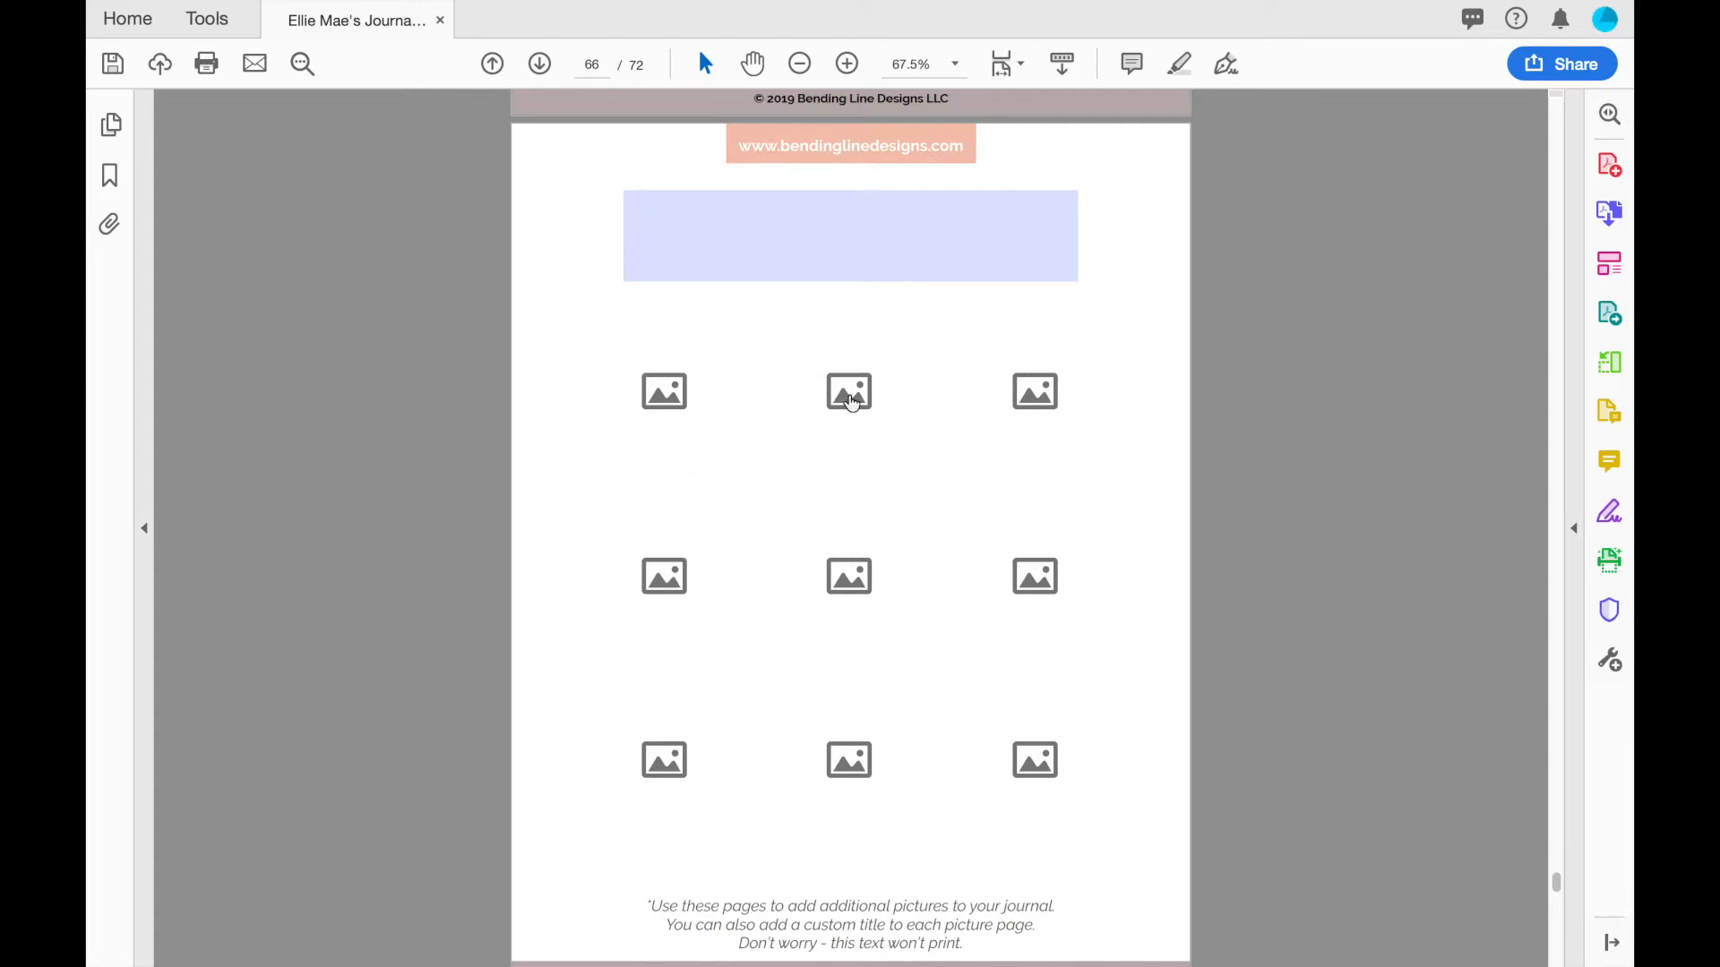
{"action": "scroll", "coordinate": [860, 448], "scroll_direction": "down", "scroll_amount": 15}
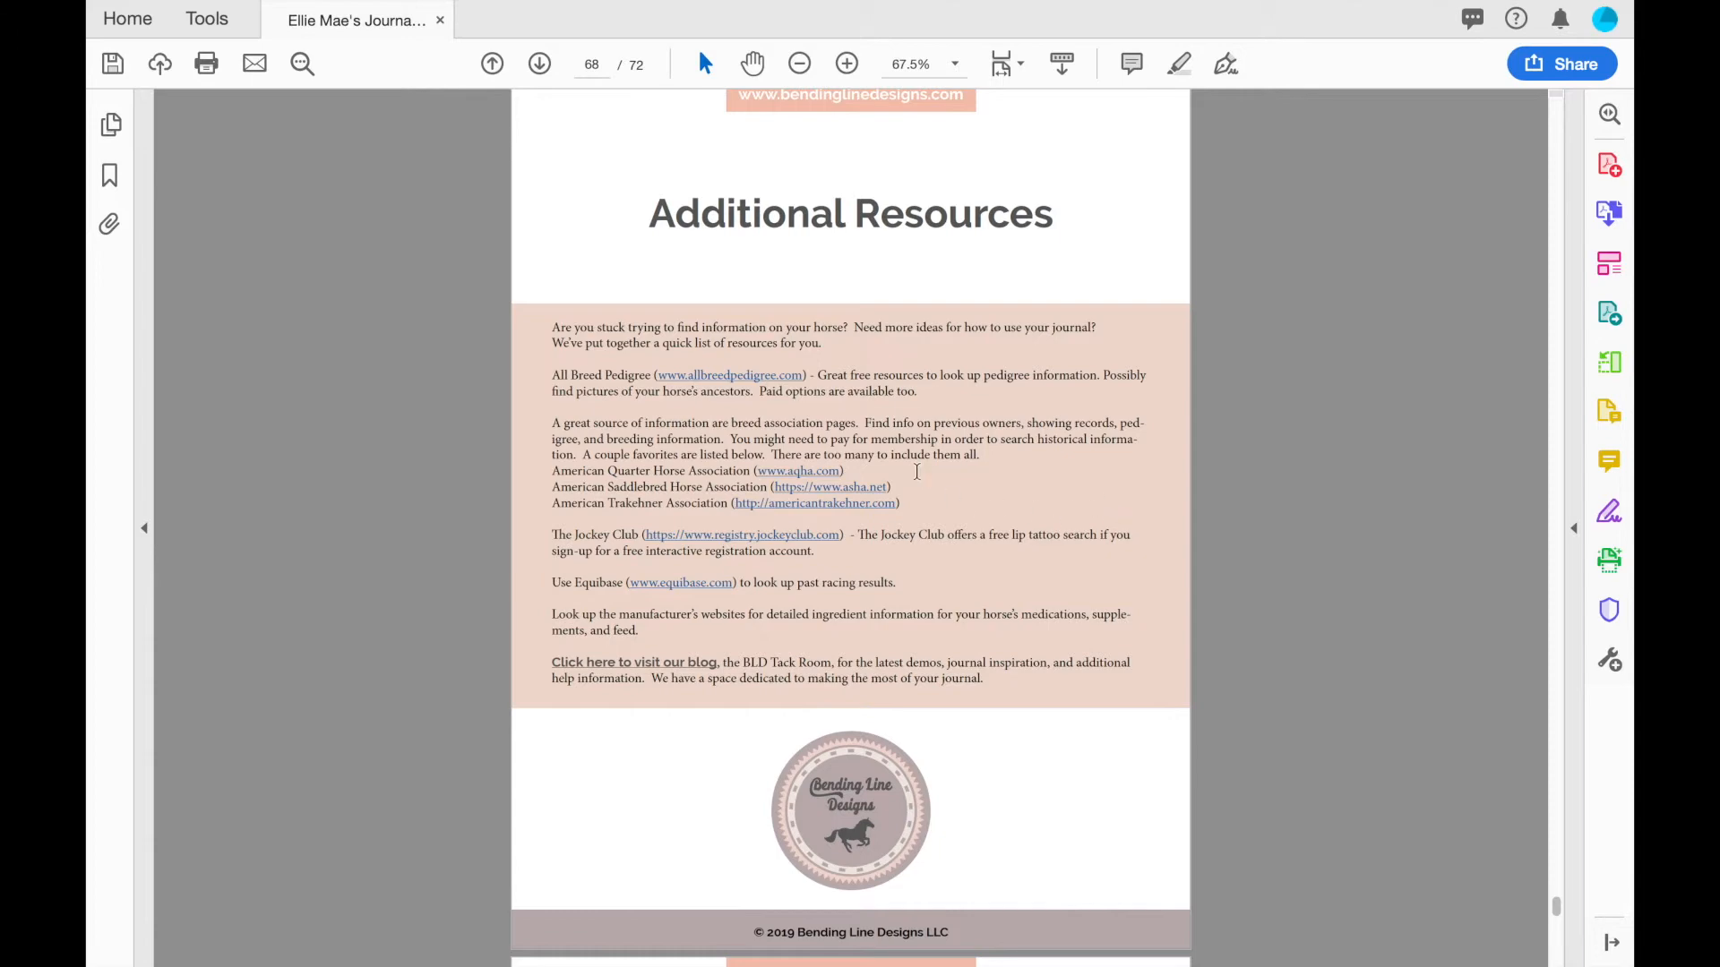
{"action": "scroll", "coordinate": [966, 556], "scroll_direction": "down", "scroll_amount": 10}
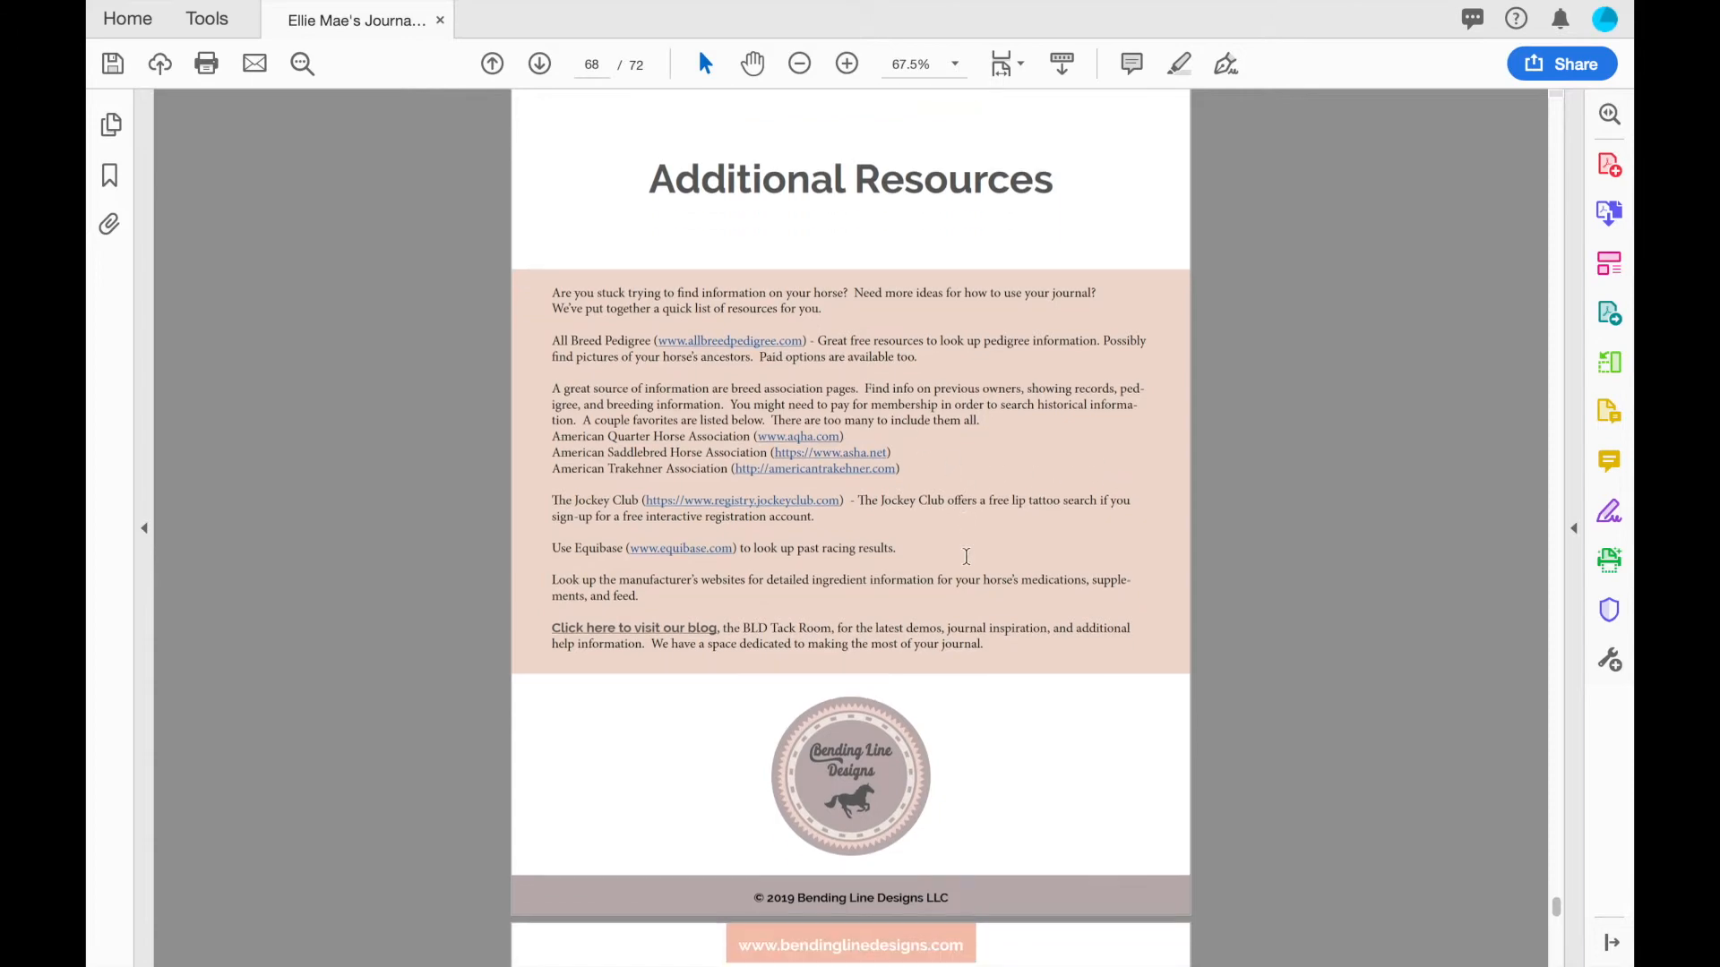
{"action": "scroll", "coordinate": [966, 556], "scroll_direction": "down", "scroll_amount": 2}
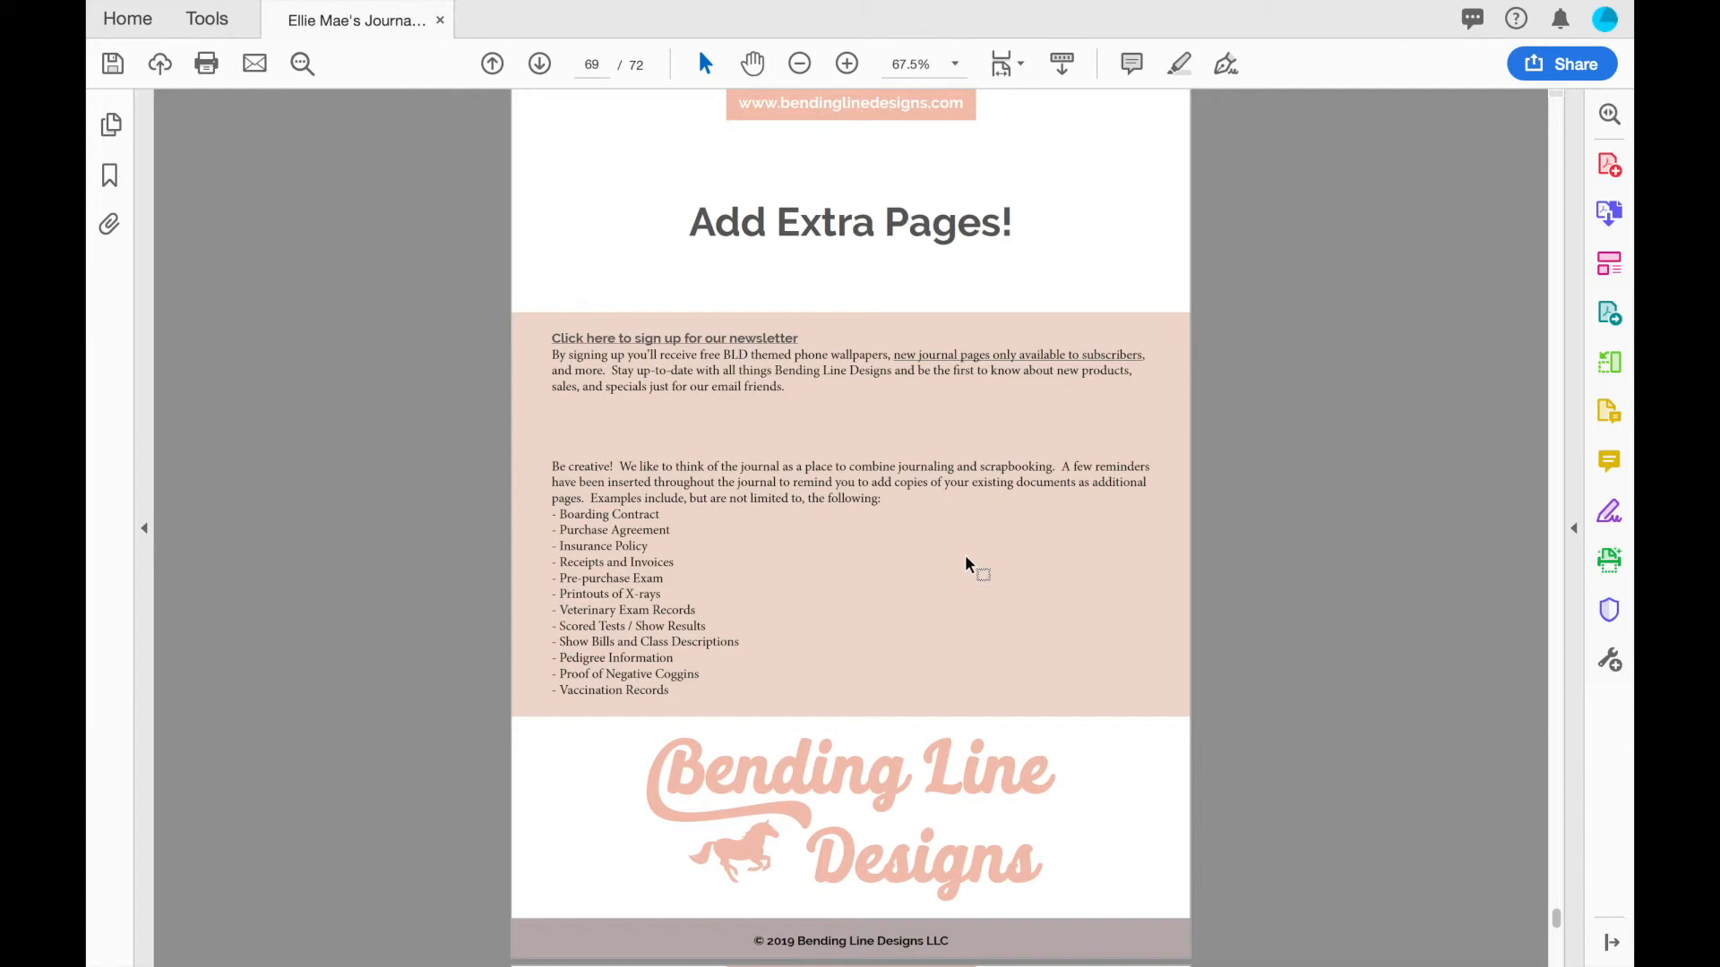
{"action": "scroll", "coordinate": [964, 555], "scroll_direction": "down", "scroll_amount": 12}
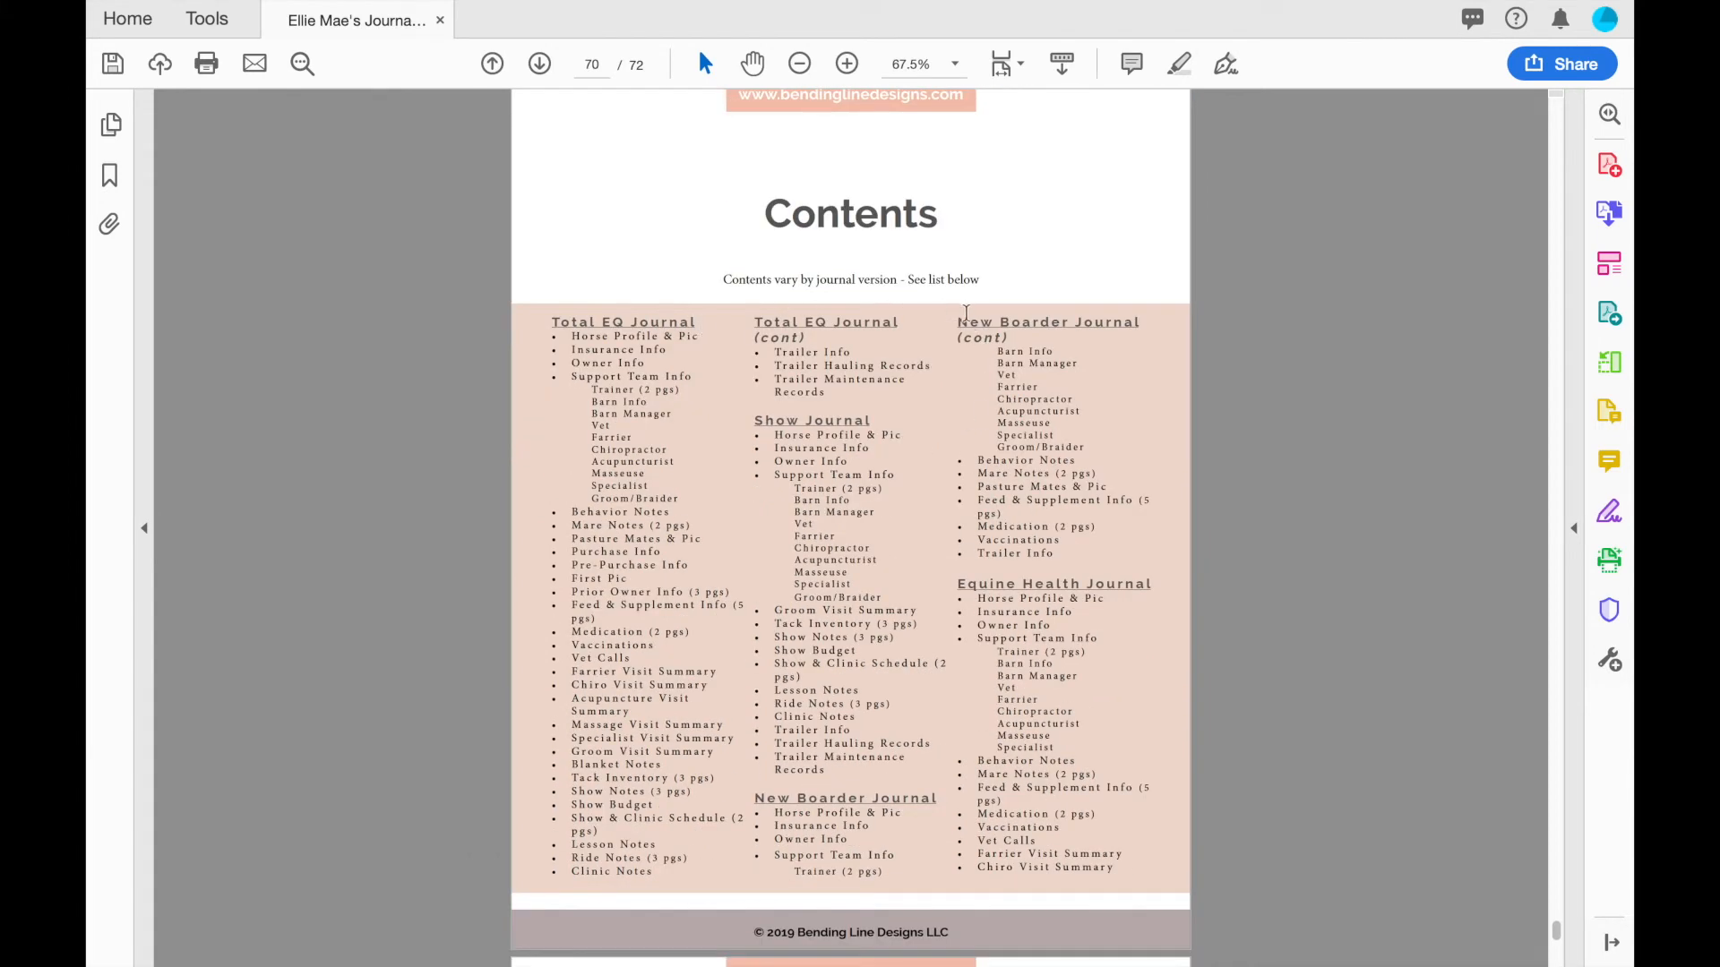
{"action": "scroll", "coordinate": [1152, 562], "scroll_direction": "down", "scroll_amount": 12}
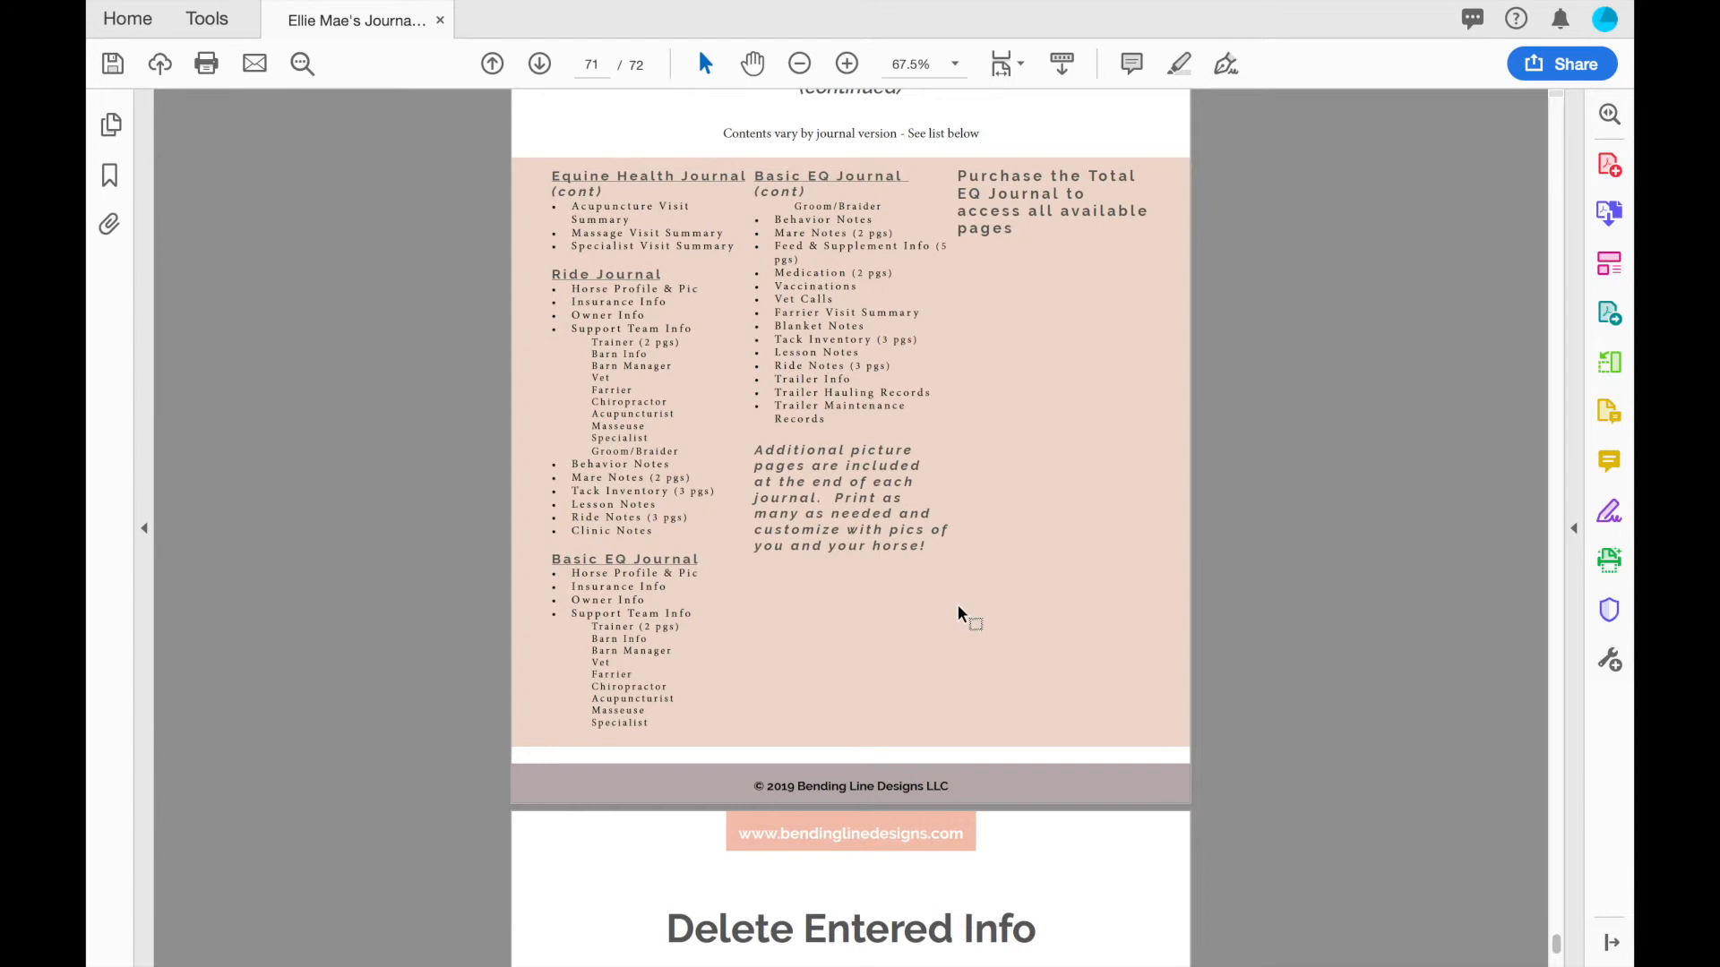
Step: Clear all journal entries from the Delete Entered Info page at the end of the journal
{"action": "scroll", "coordinate": [959, 605], "scroll_direction": "down", "scroll_amount": 8}
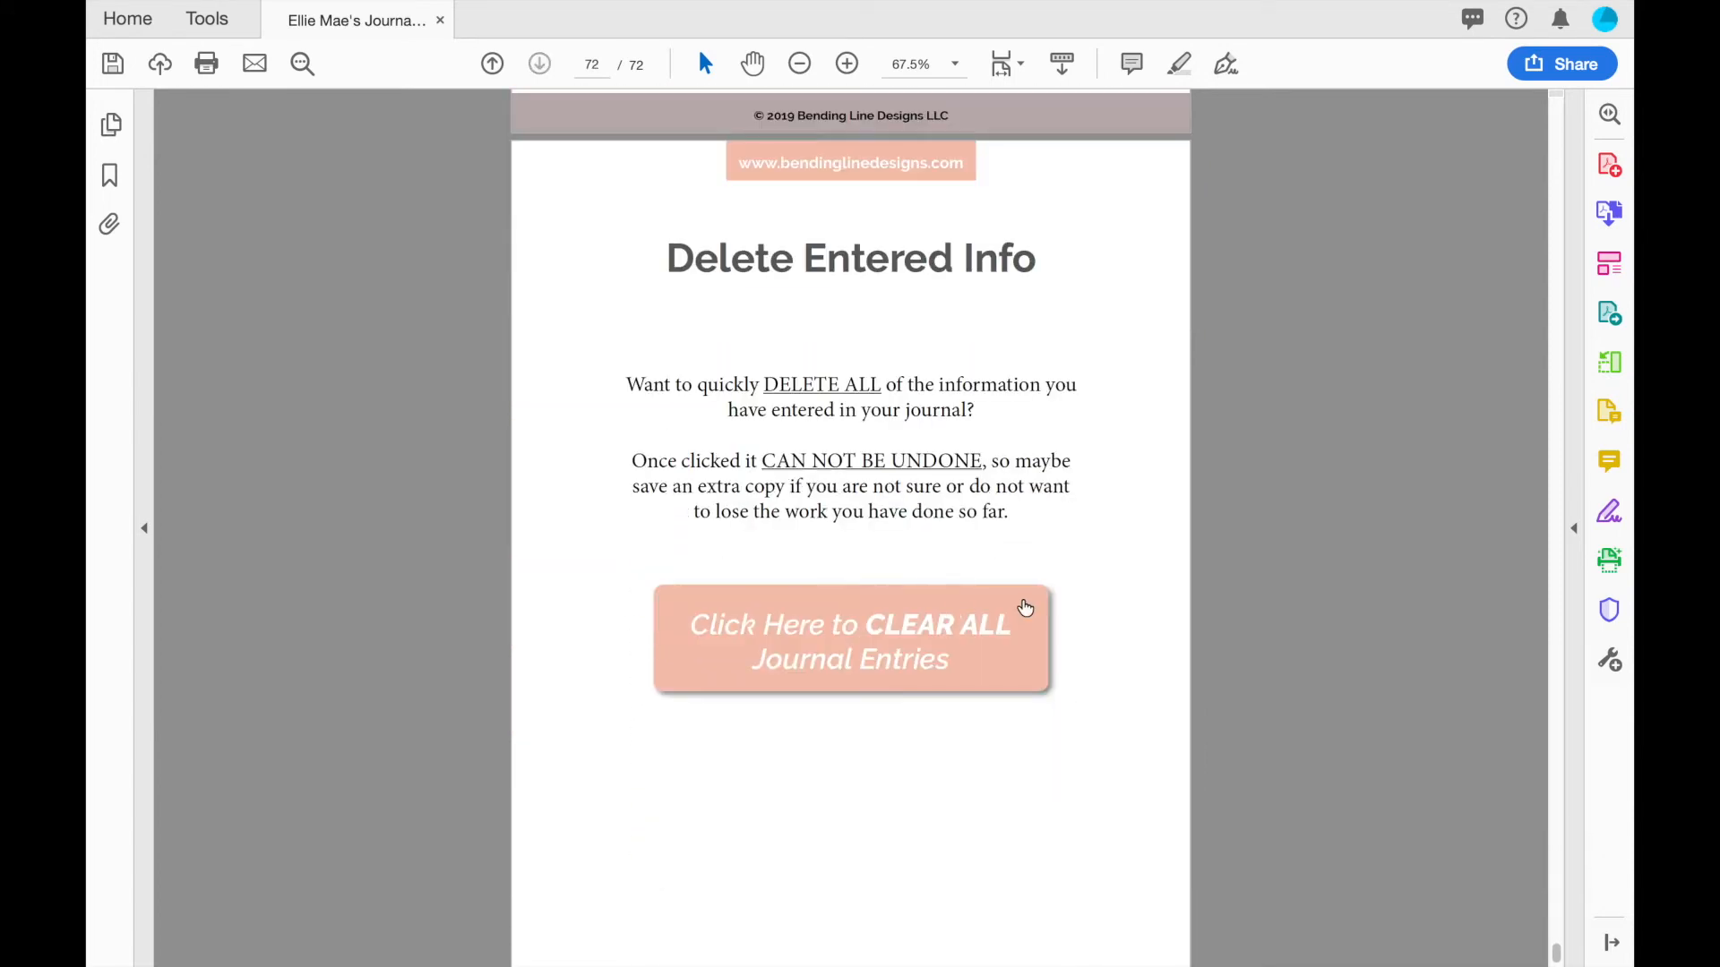
{"action": "scroll", "coordinate": [1132, 585], "scroll_direction": "down", "scroll_amount": 1}
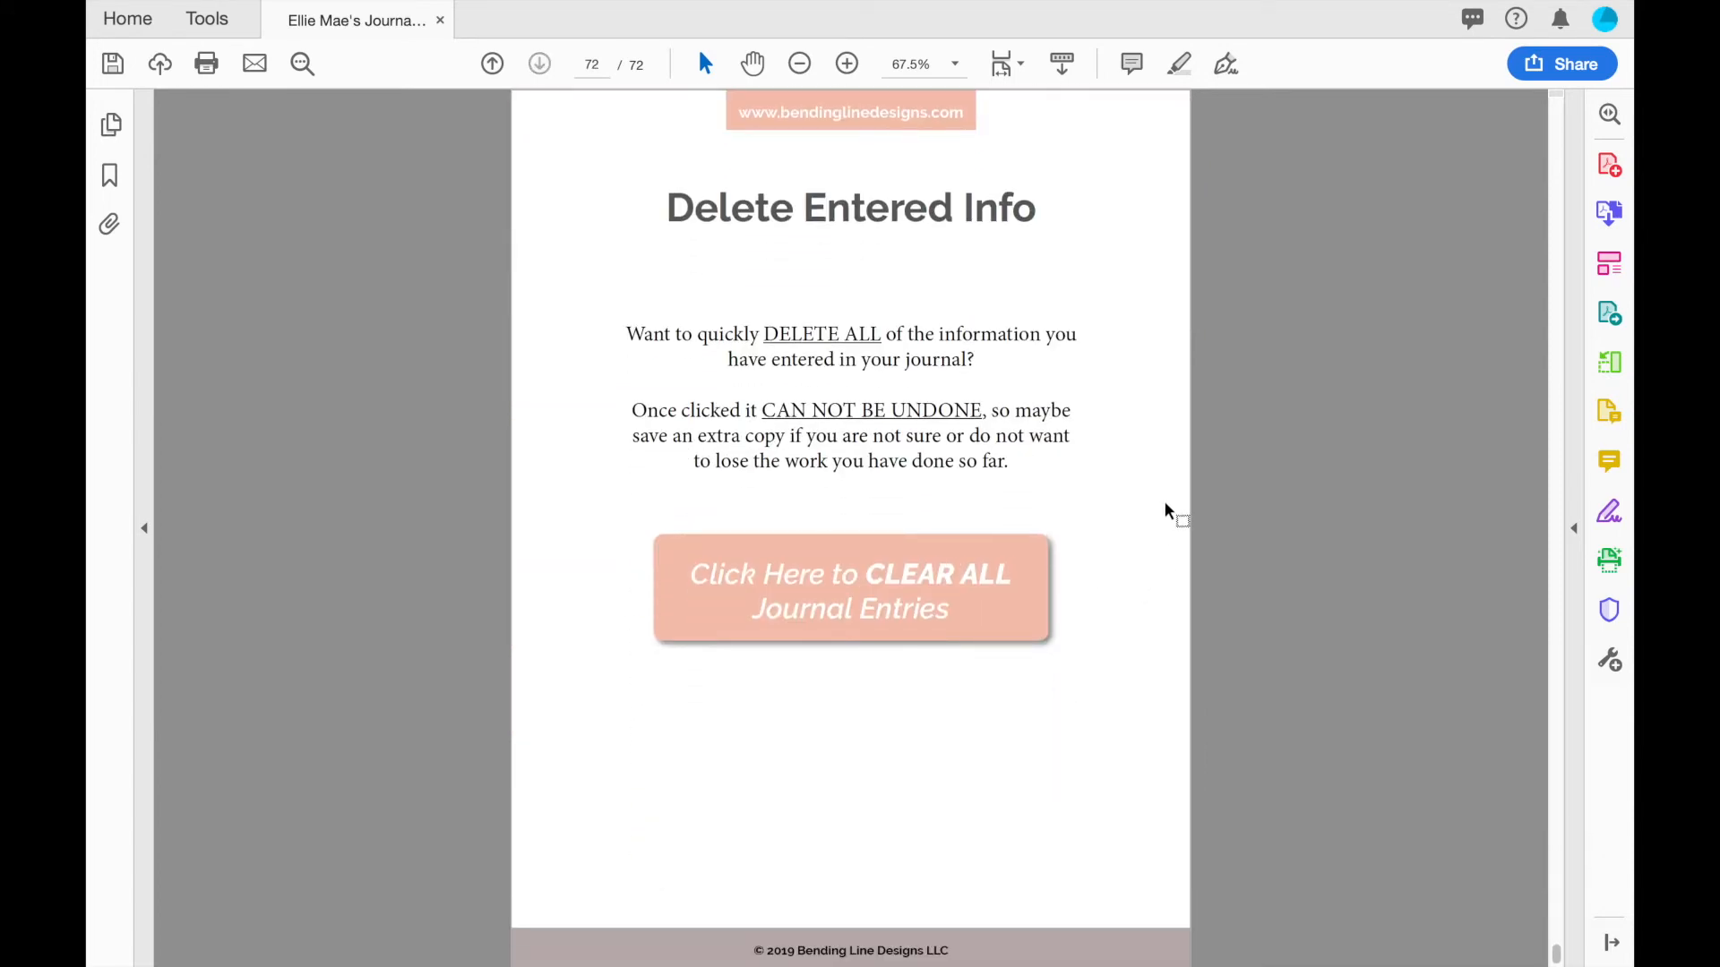
{"action": "left_click", "coordinate": [992, 576]}
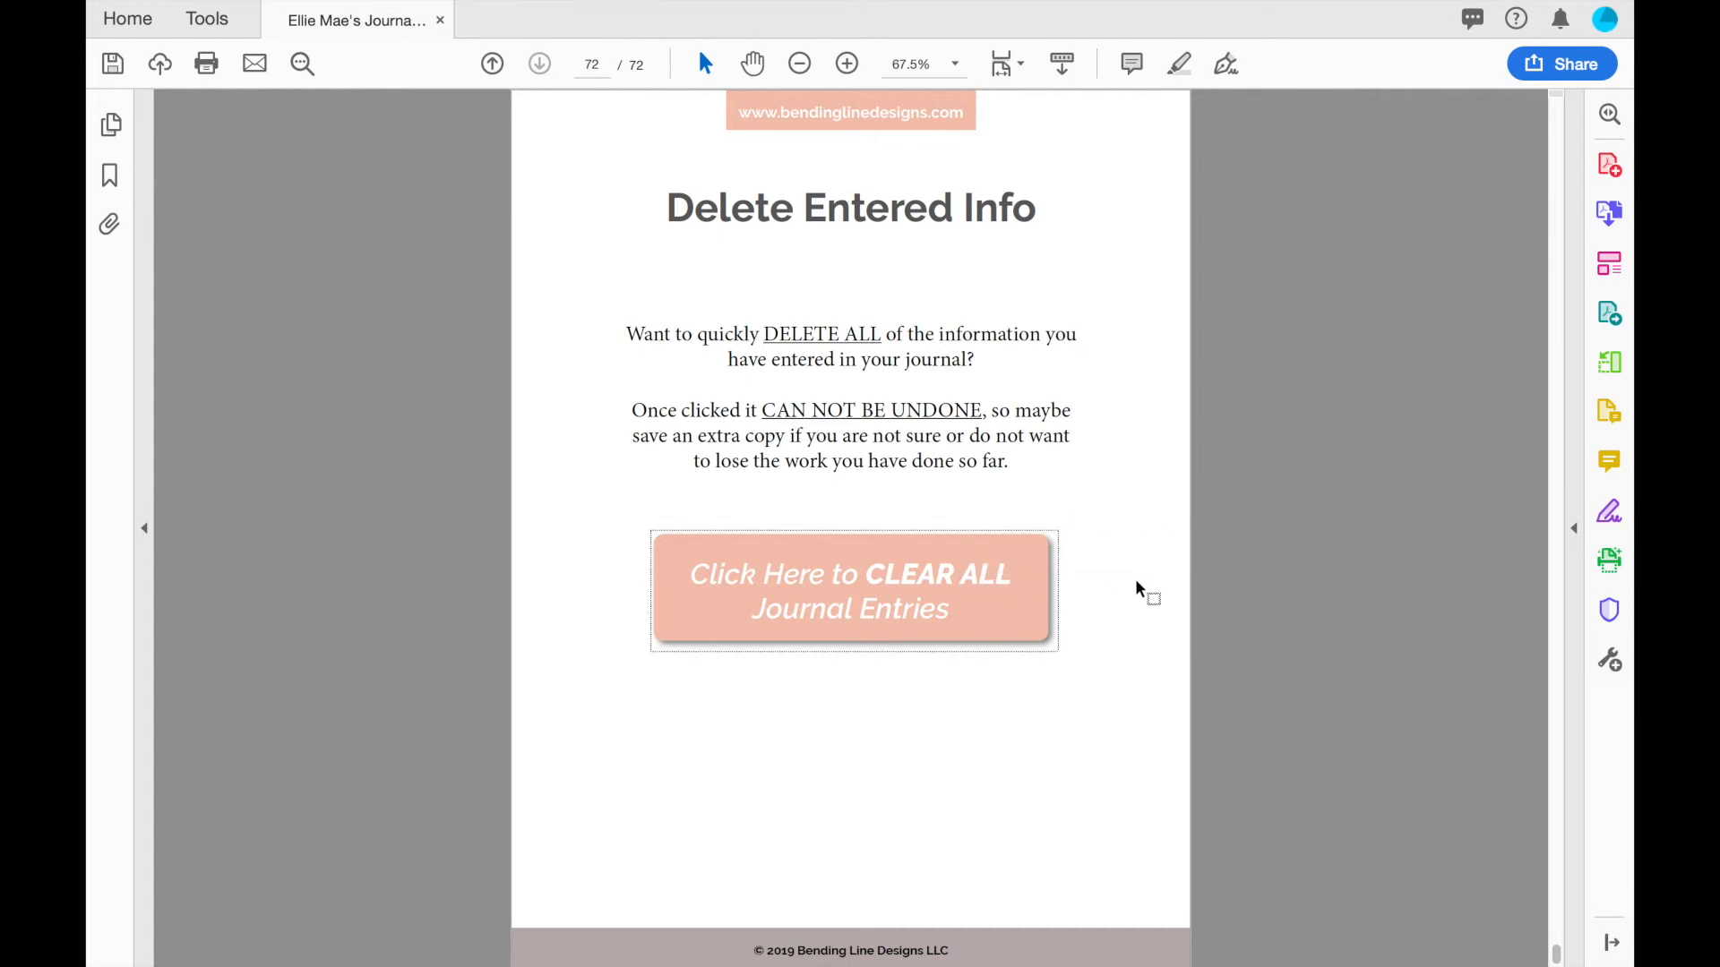
Step: Clear the landscape picture from the page 63 placeholder
{"action": "left_click_drag", "start_coordinate": [1556, 951], "coordinate": [1539, 849]}
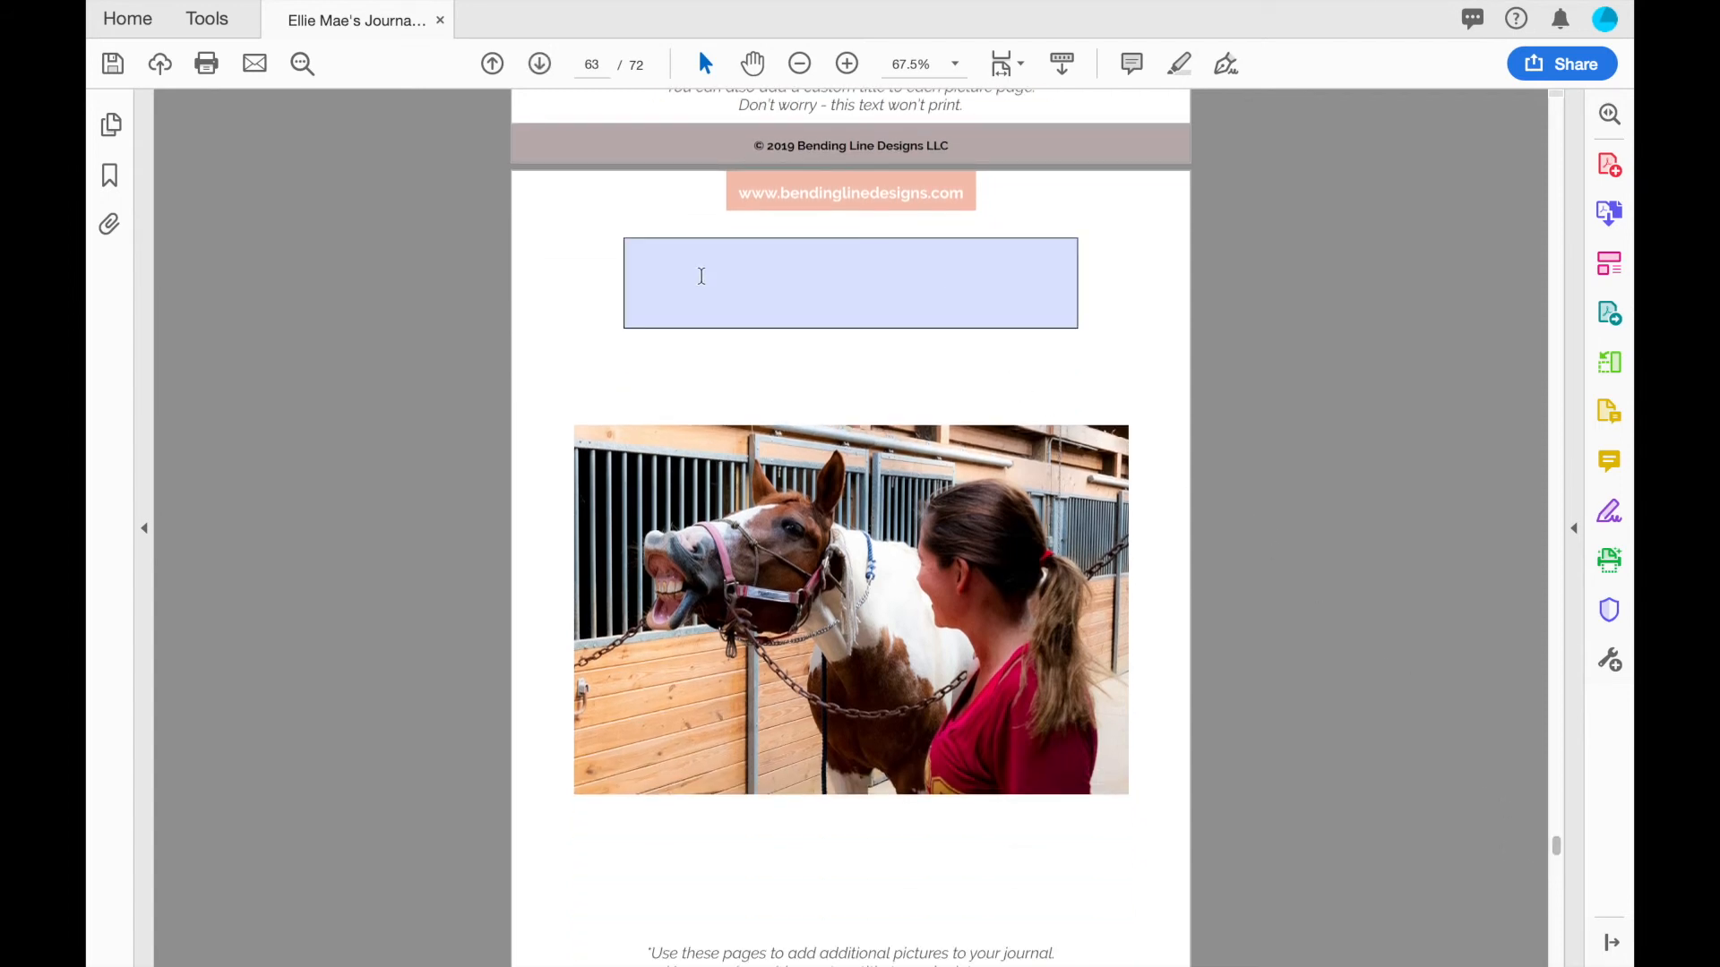
{"action": "left_click", "coordinate": [878, 530]}
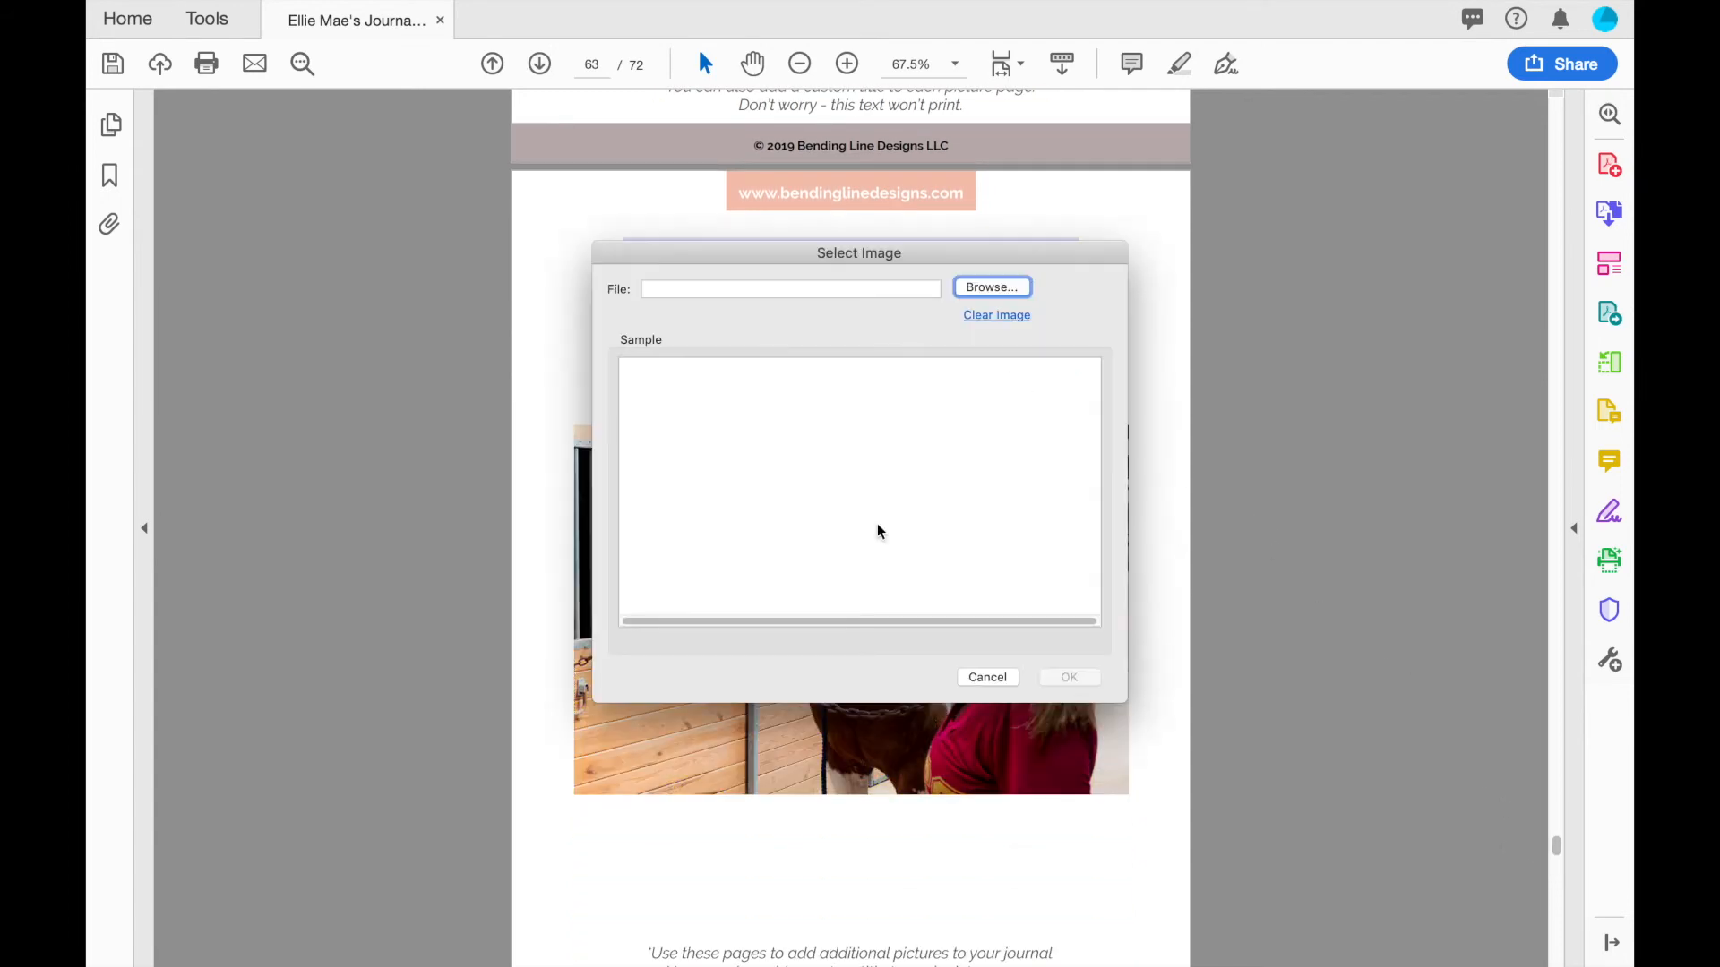
{"action": "left_click", "coordinate": [996, 315]}
{"action": "left_click", "coordinate": [1057, 677]}
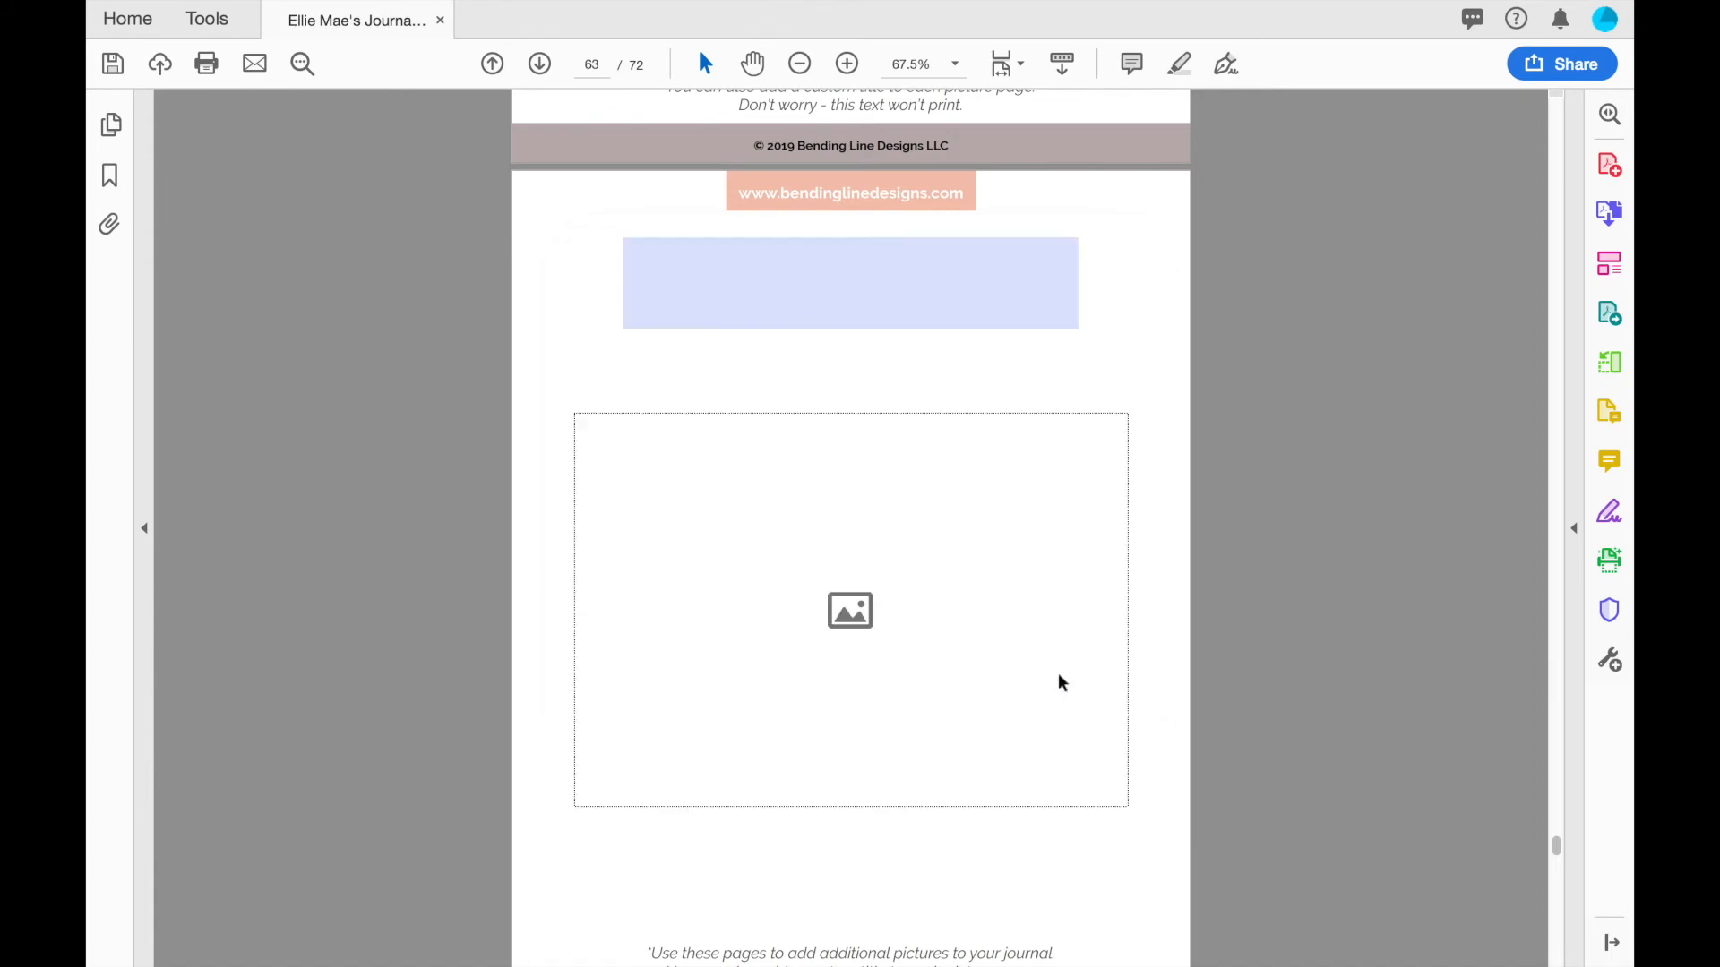
Step: Clear the portrait photo from the page 62 placeholder
{"action": "scroll", "coordinate": [1188, 721], "scroll_direction": "up", "scroll_amount": 10}
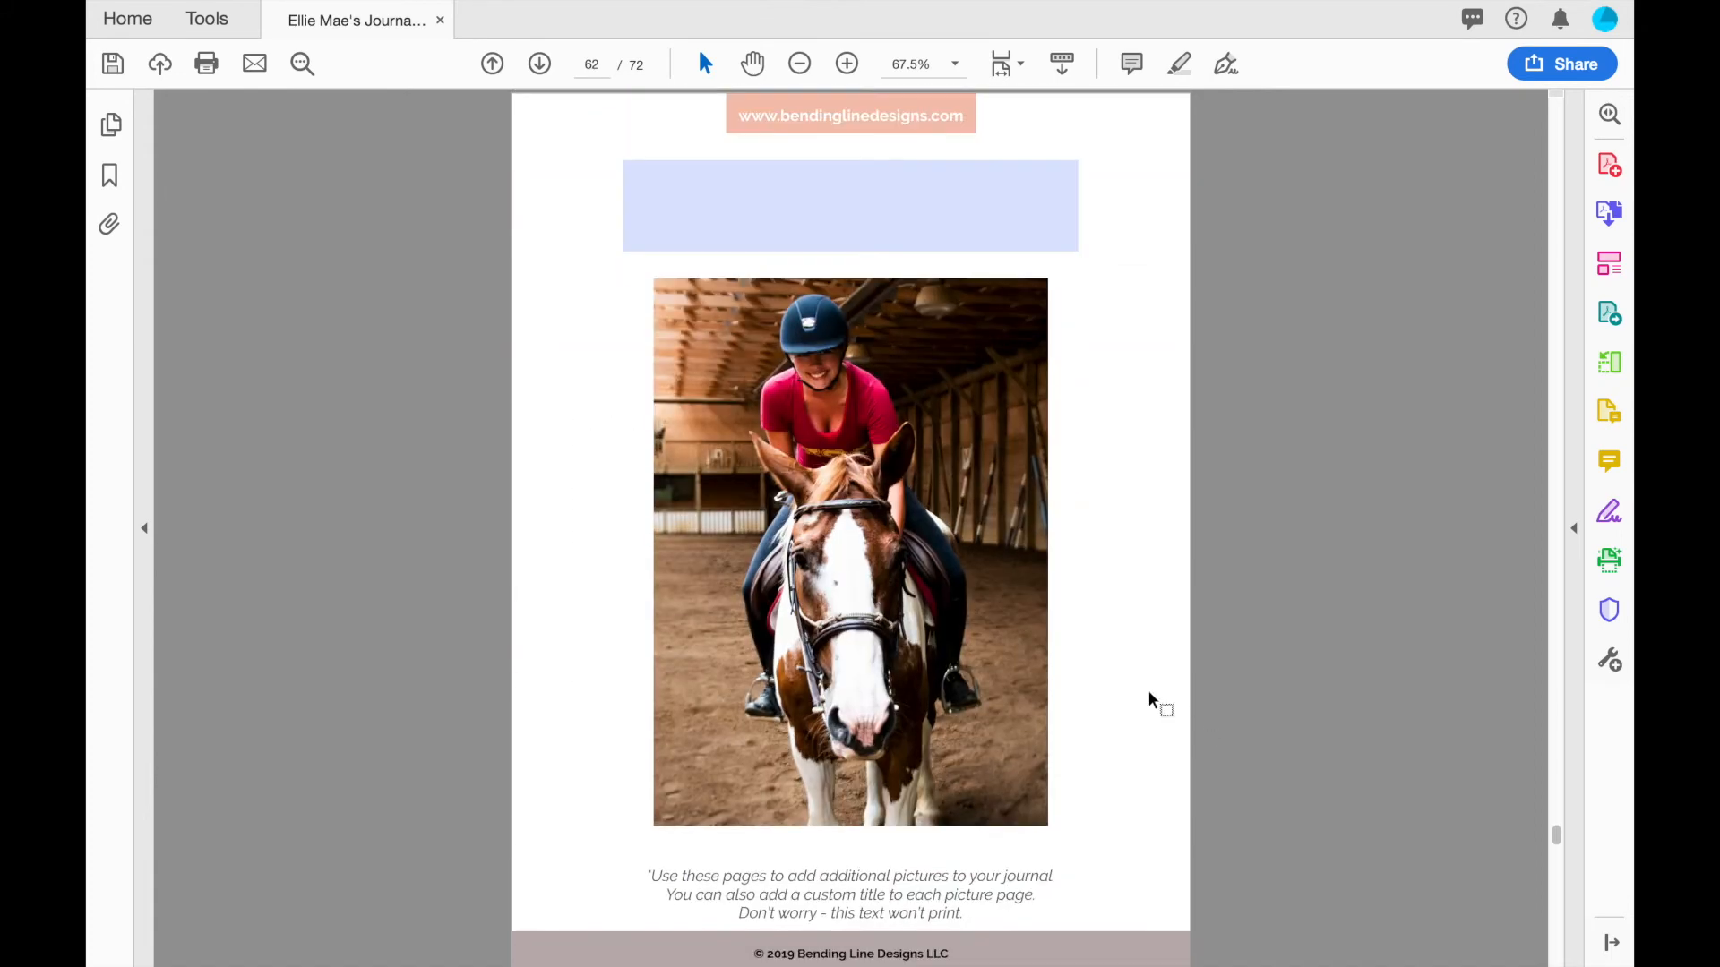
{"action": "left_click", "coordinate": [914, 544]}
{"action": "left_click", "coordinate": [996, 315]}
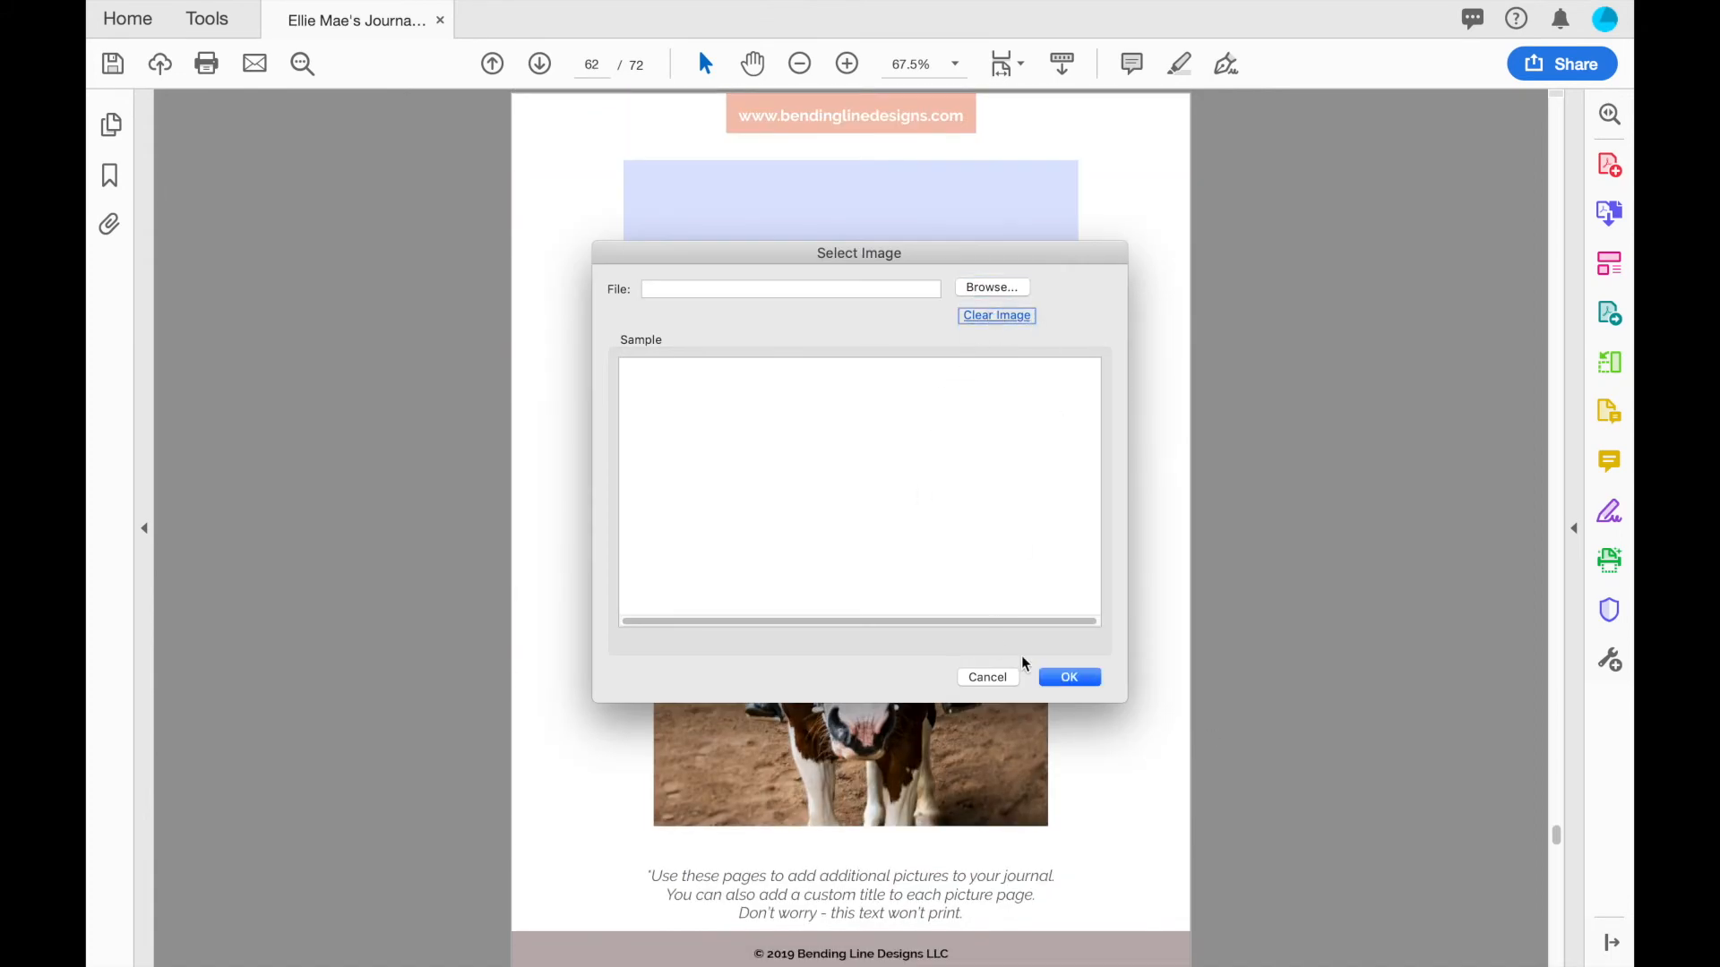
{"action": "left_click", "coordinate": [1061, 679]}
Step: Clear the favorite horse picture from the page 5 placeholder
{"action": "left_click_drag", "start_coordinate": [1552, 840], "coordinate": [1553, 163]}
{"action": "left_click", "coordinate": [1027, 285]}
{"action": "left_click", "coordinate": [999, 315]}
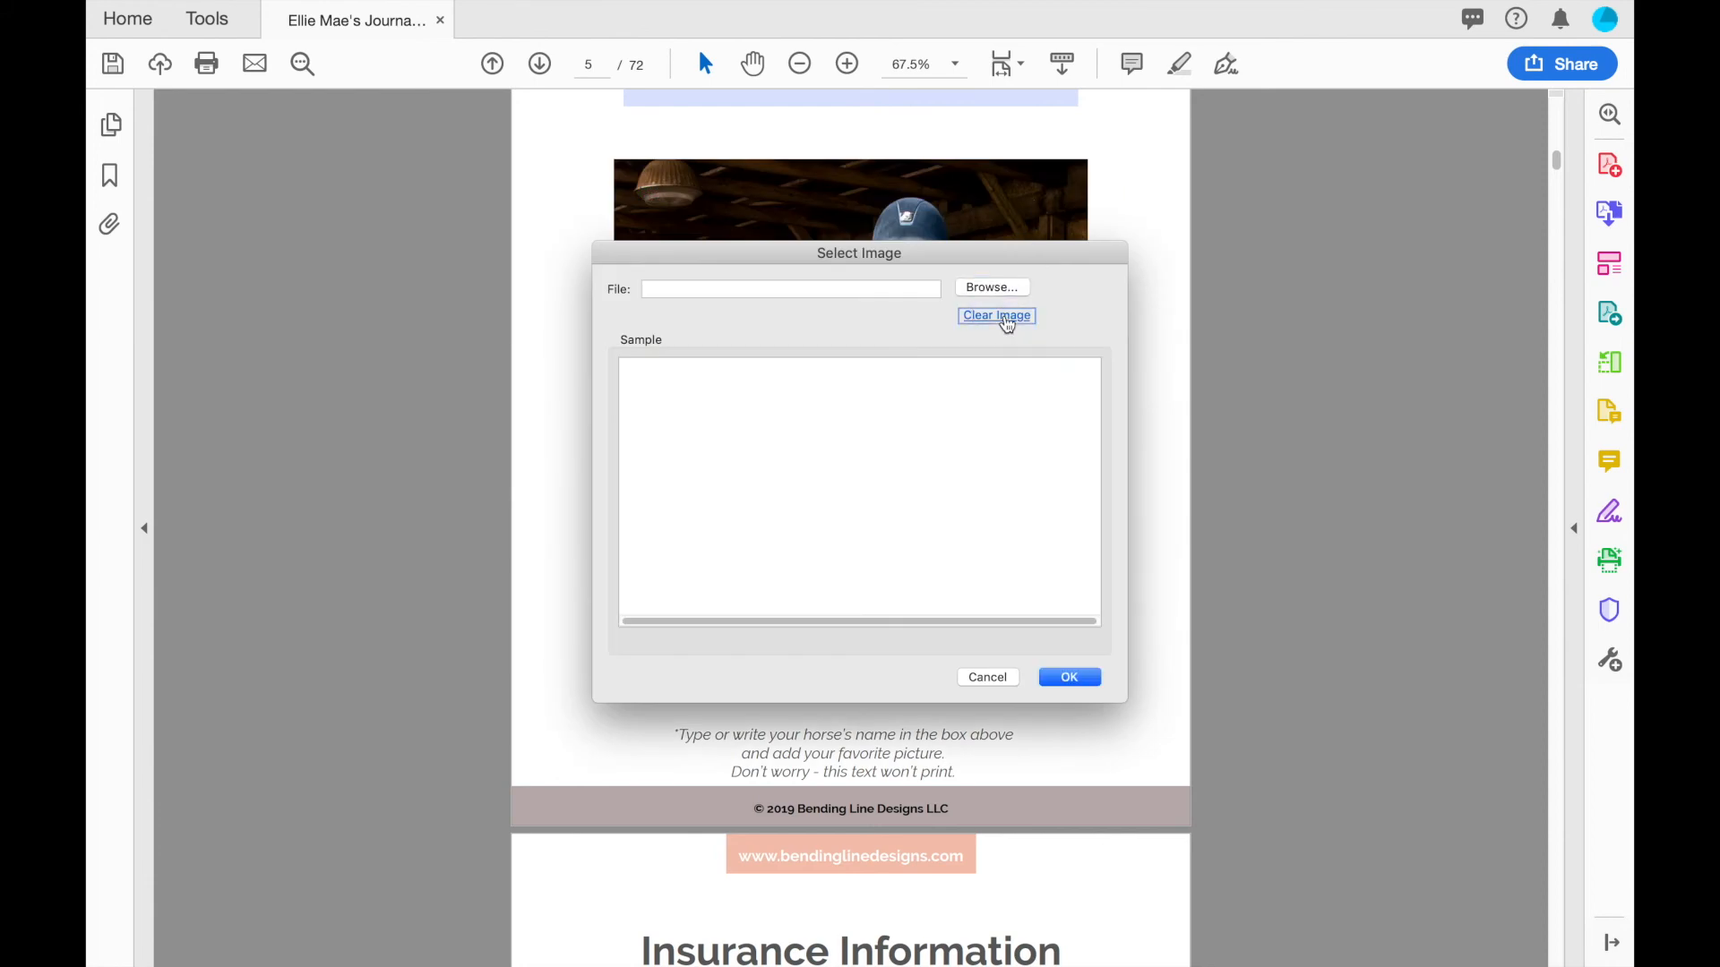
{"action": "left_click", "coordinate": [1071, 679]}
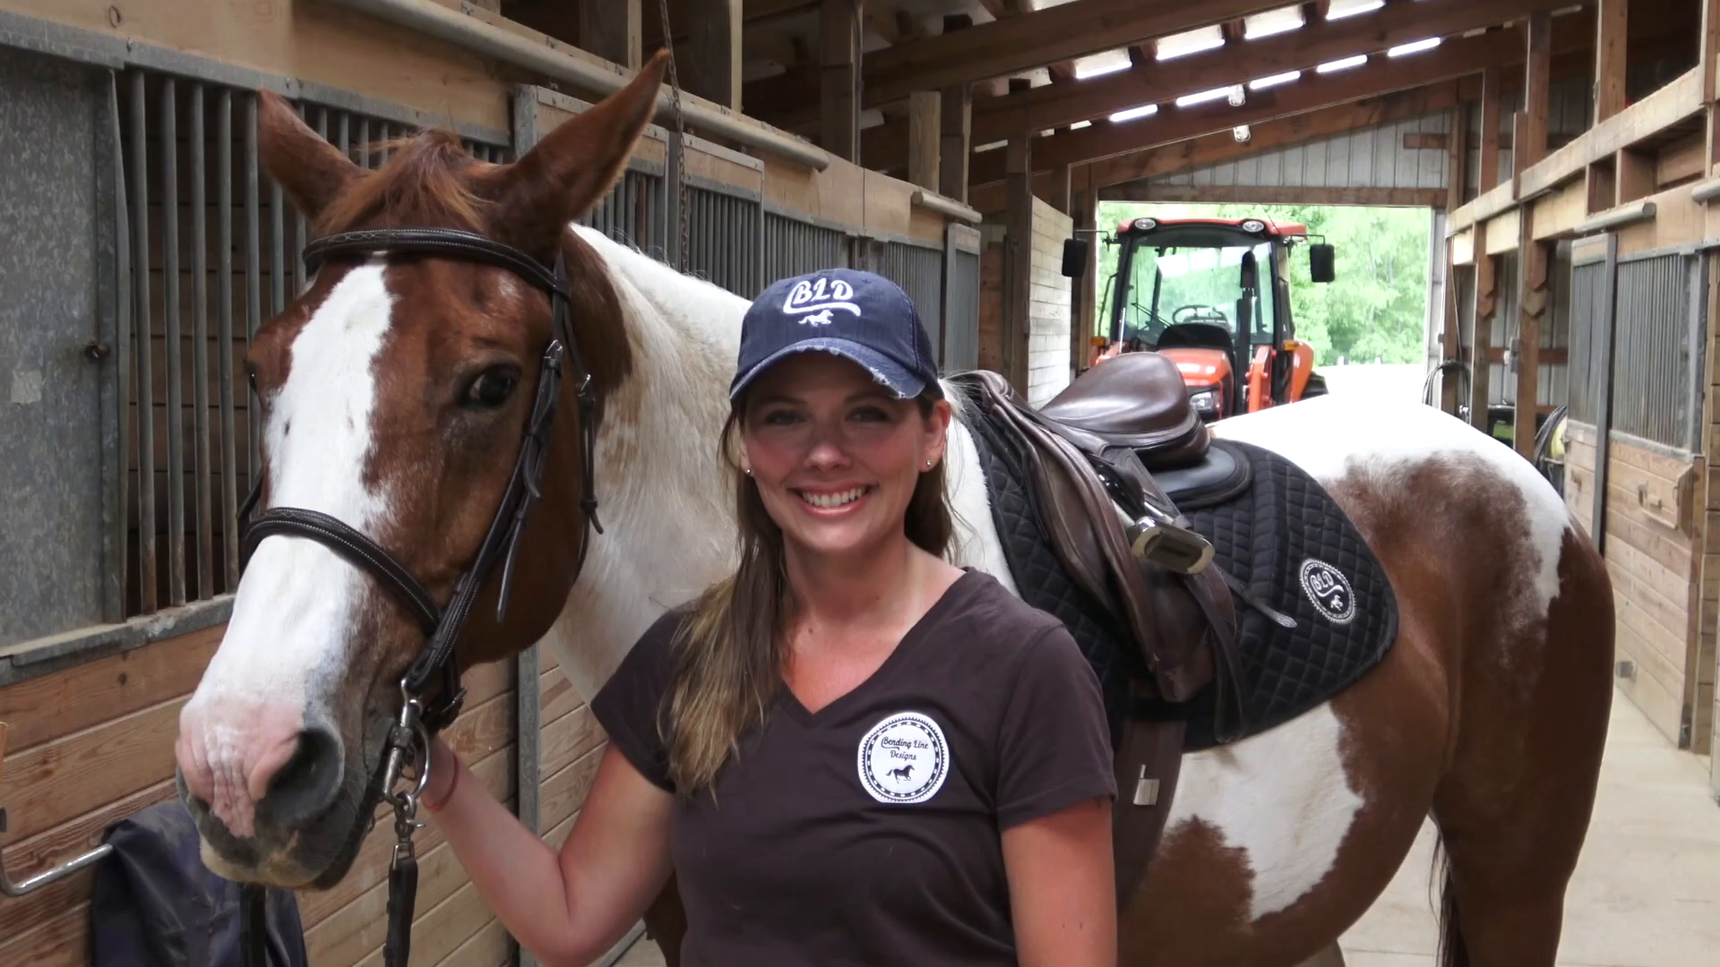